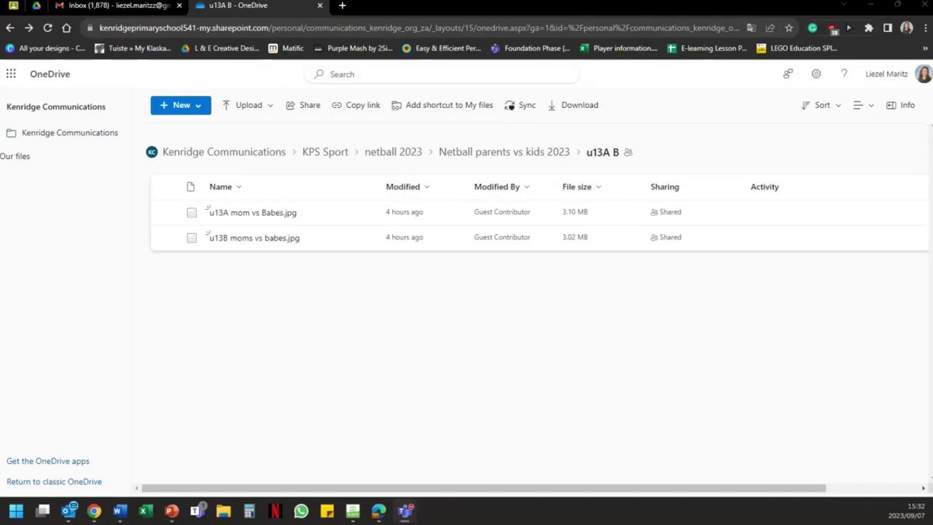
Switch to Word and save the open meme document as "ICT meme" in the ICT facilitator folder.
click(306, 358)
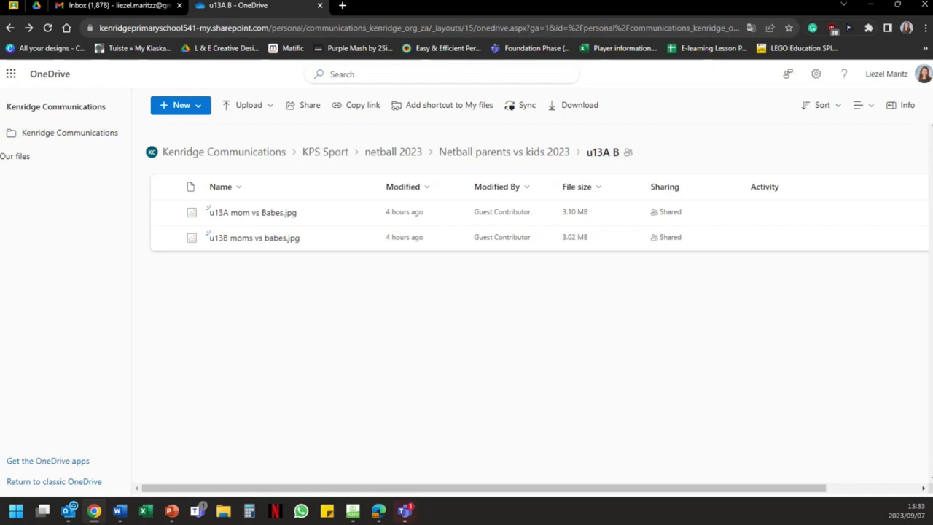
key(alt+Tab)
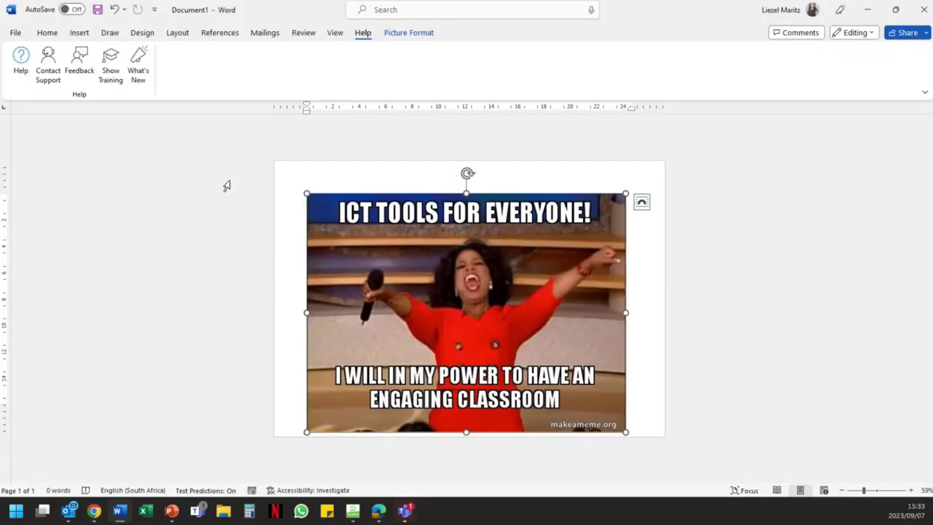
key(alt+h)
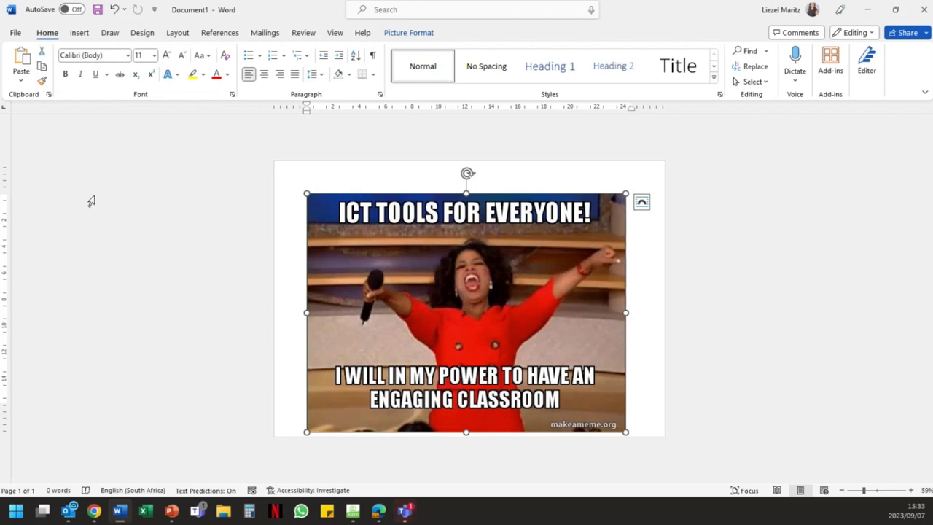
click(11, 33)
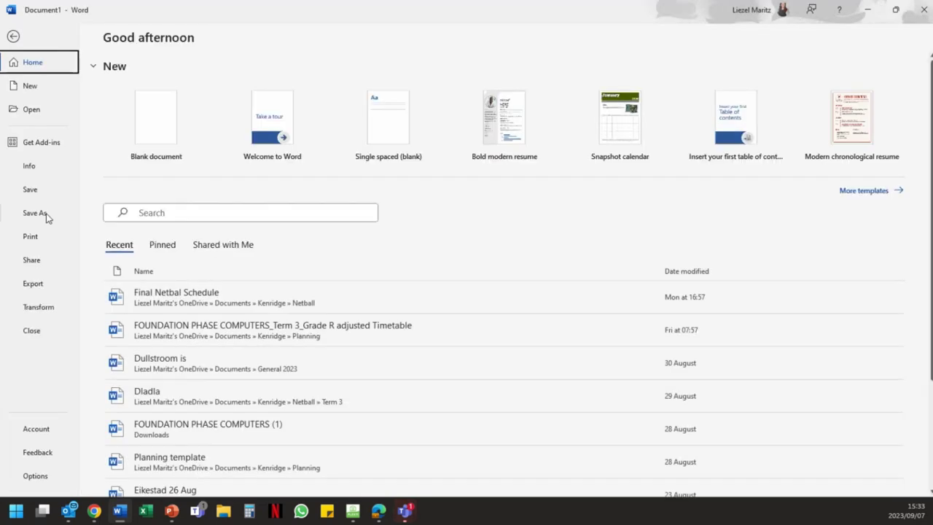
click(36, 213)
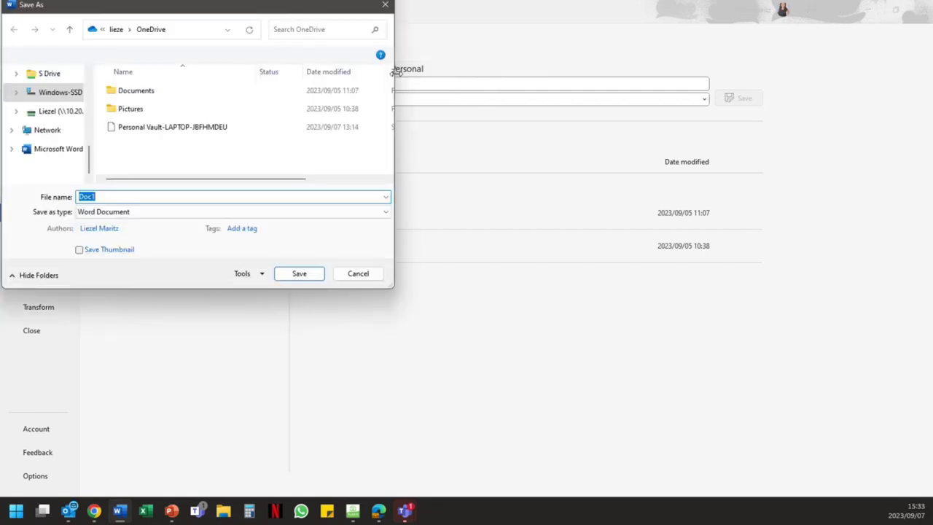
scroll(65, 160, up, 5)
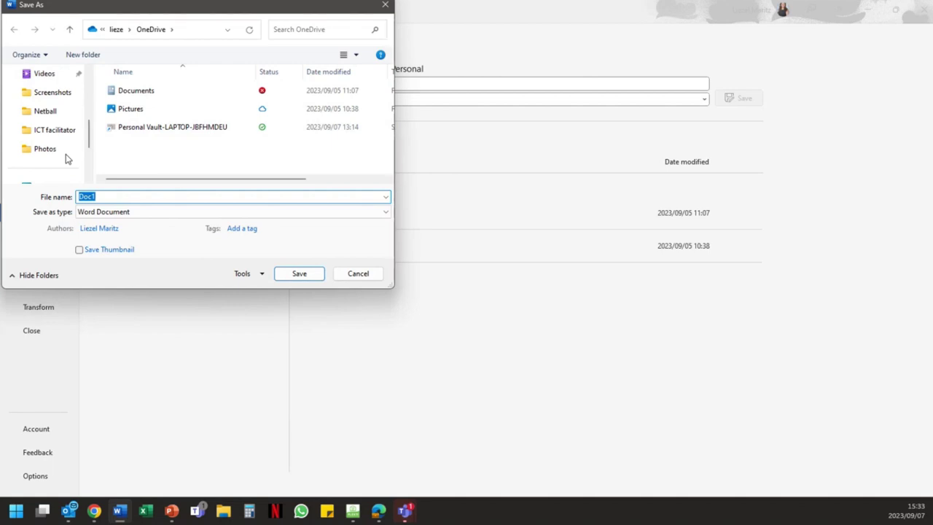
scroll(71, 135, up, 1)
scroll(71, 135, up, 1)
scroll(71, 136, down, 2)
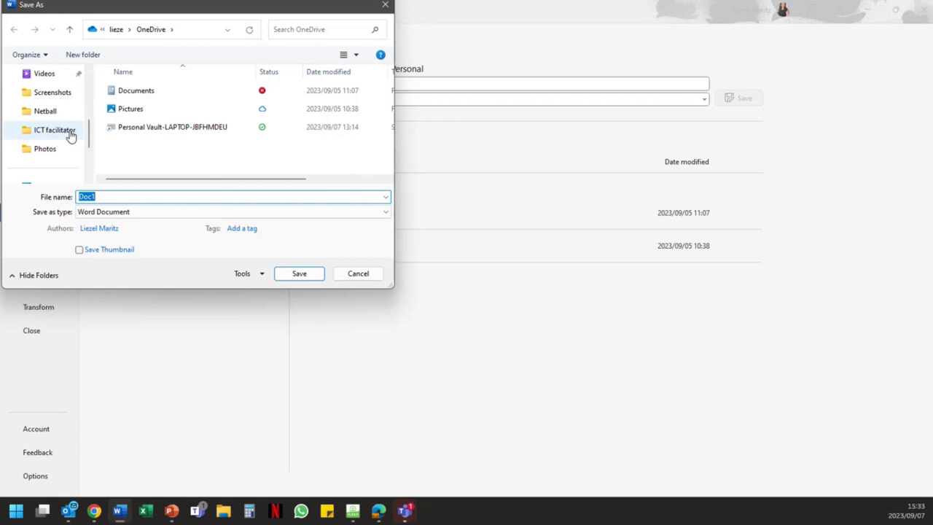
click(71, 135)
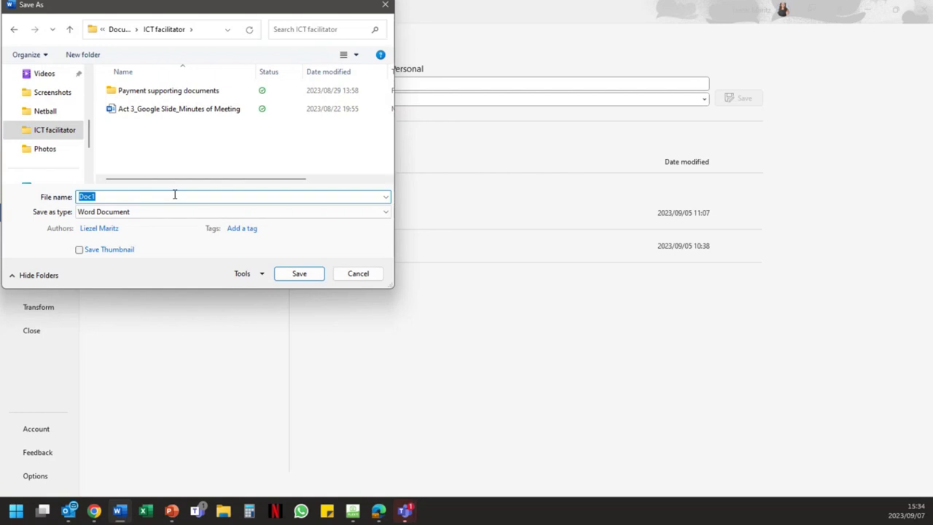
text(ICT meme)
click(281, 276)
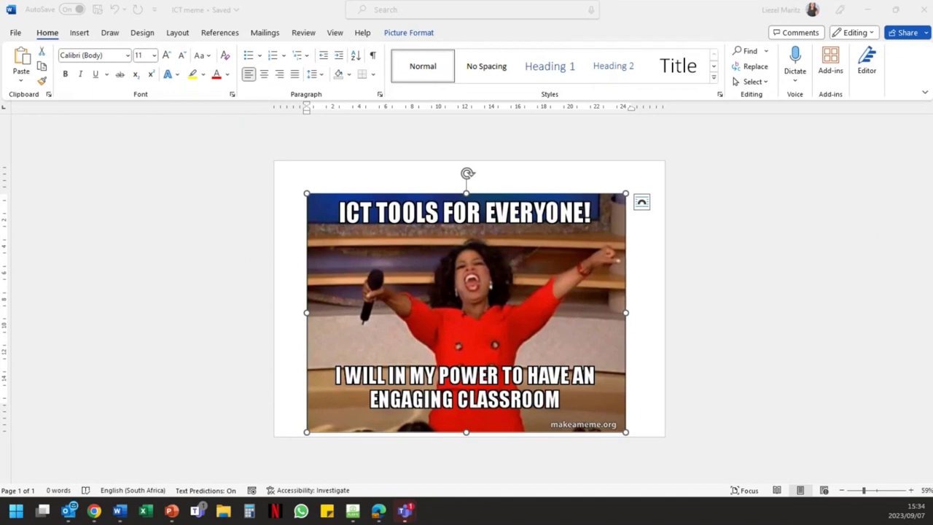
Switch back to Chrome and open new browser tabs beside the shared u13A B folder tab.
key(alt+Tab)
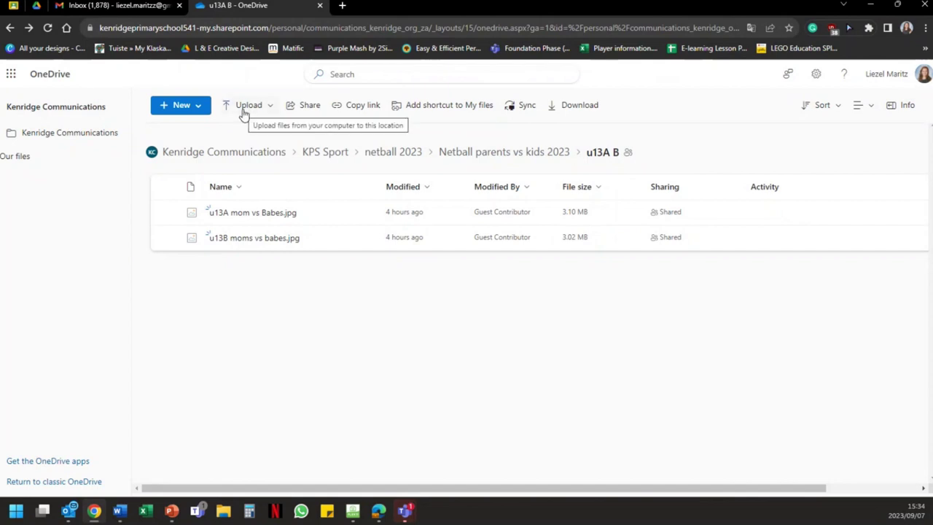
click(344, 7)
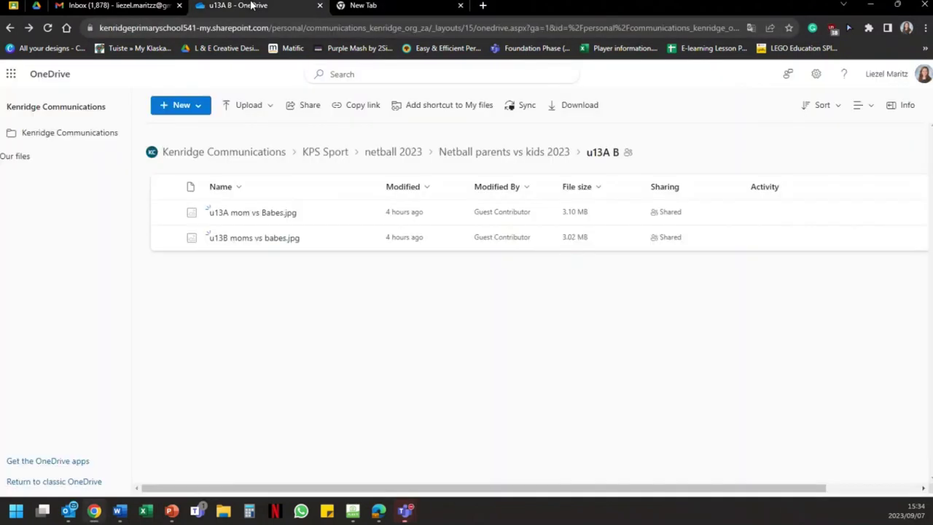
click(250, 6)
right_click(252, 6)
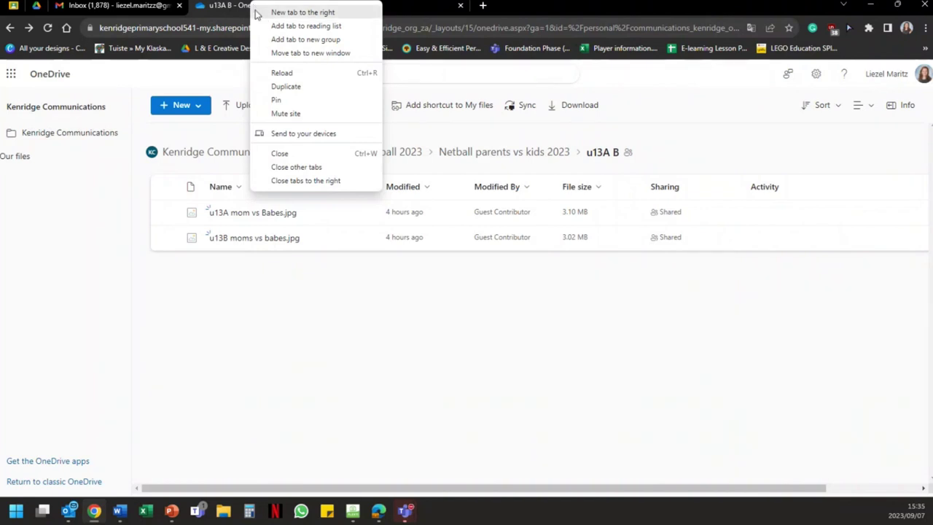
click(258, 12)
right_click(244, 7)
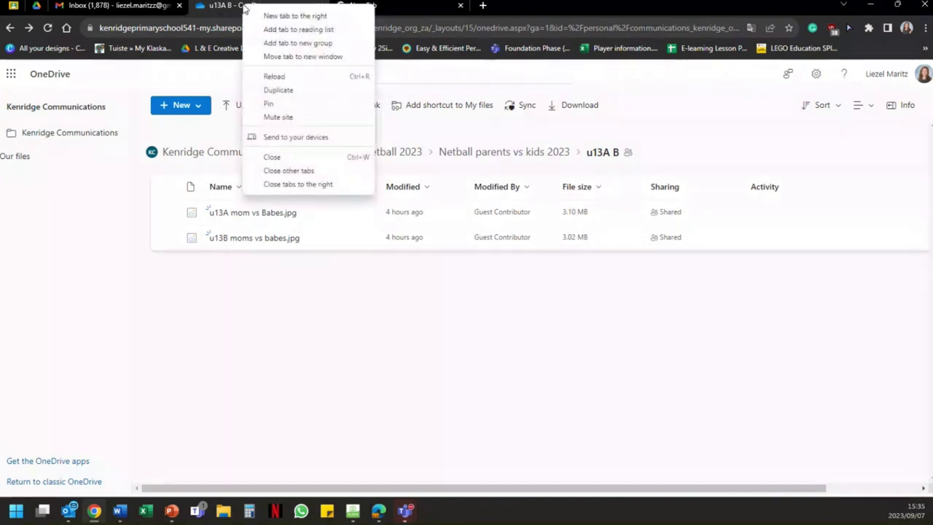
click(261, 14)
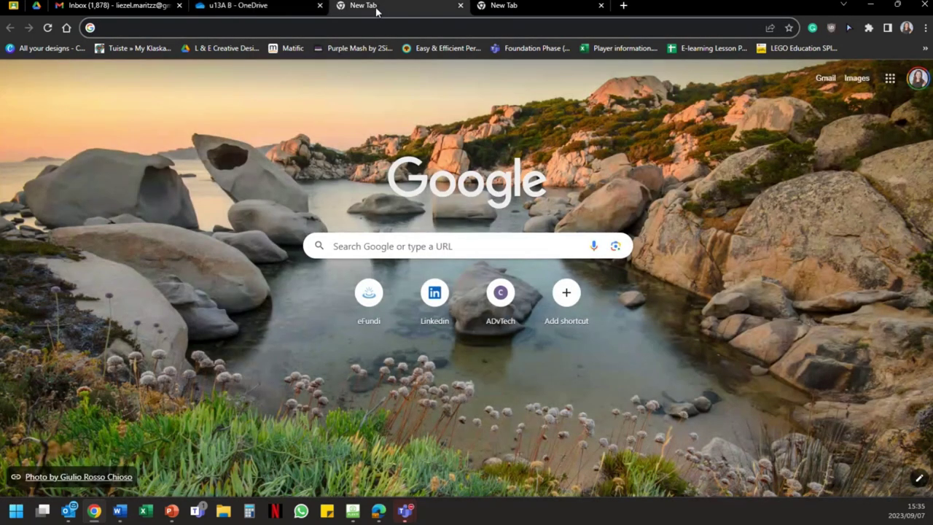
Load the personal OneDrive My files page at onedrive.live.com in the new tab.
text(one)
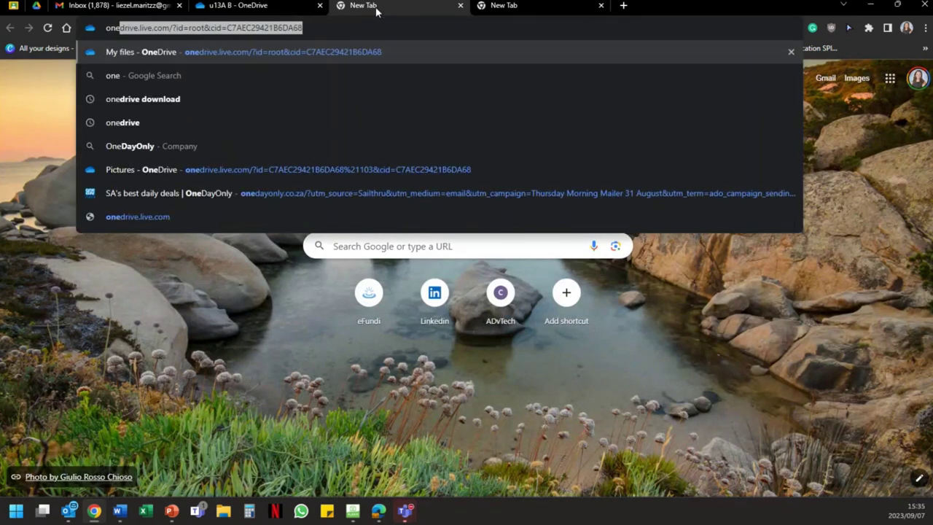
key(BackSpace)
key(BackSpace)
text(ed)
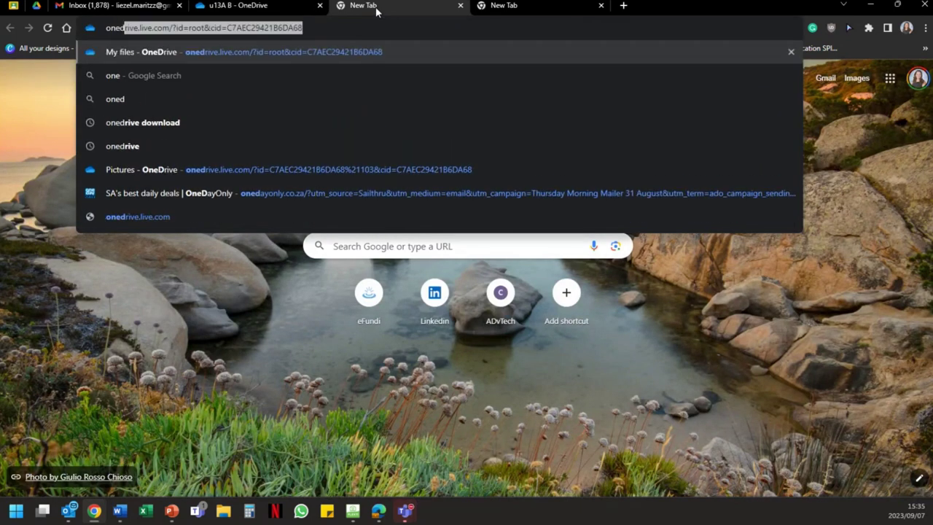
key(Return)
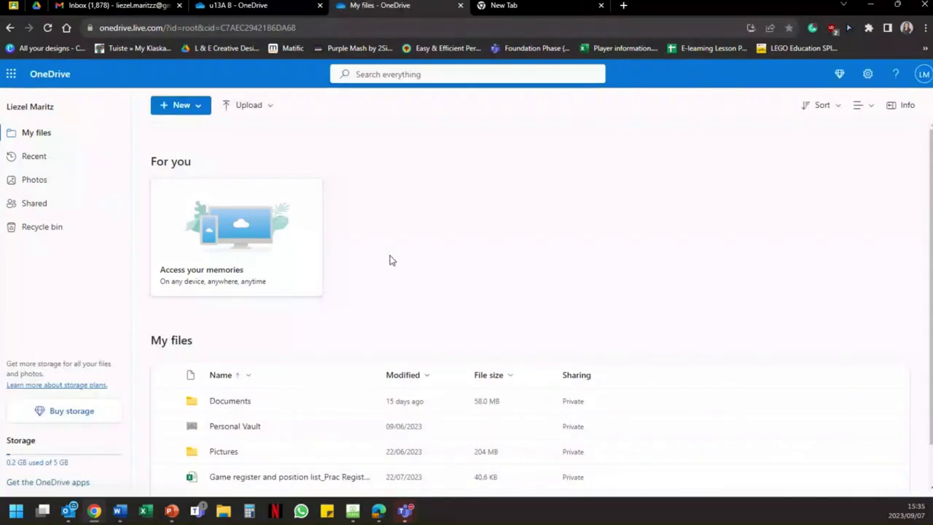
Examine the My files list and the apps available in the Microsoft 365 app launcher.
scroll(389, 258, down, 1)
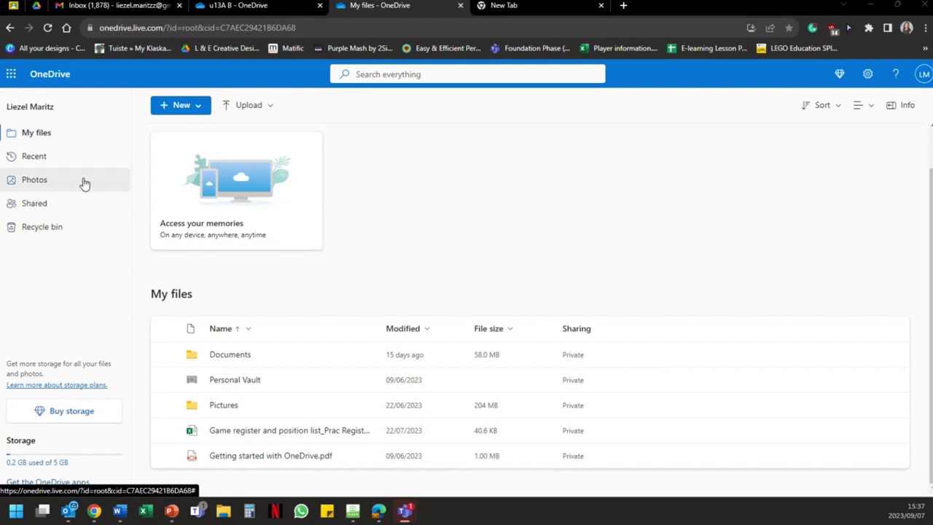
click(12, 74)
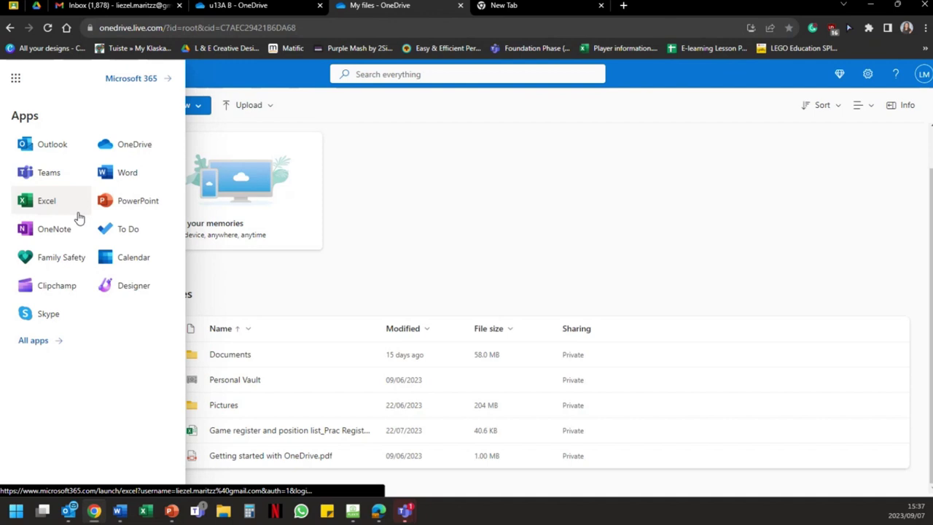
click(508, 241)
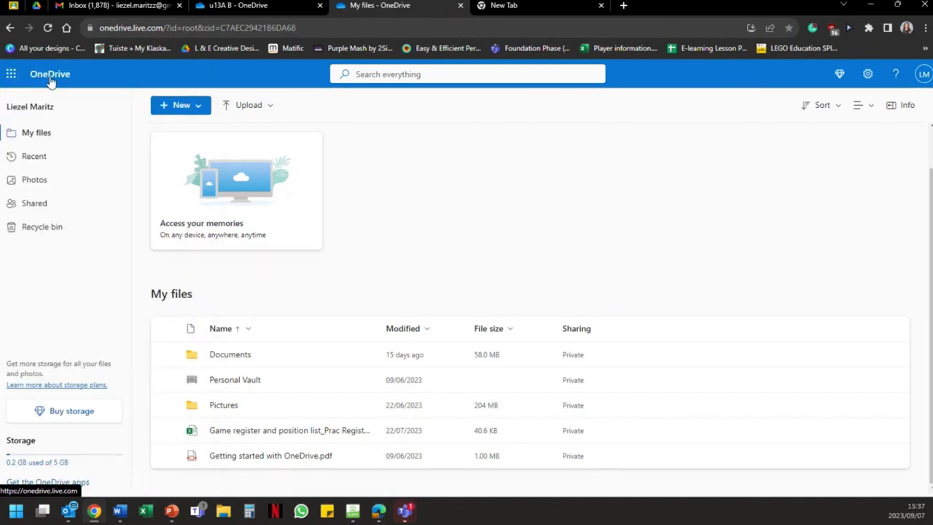
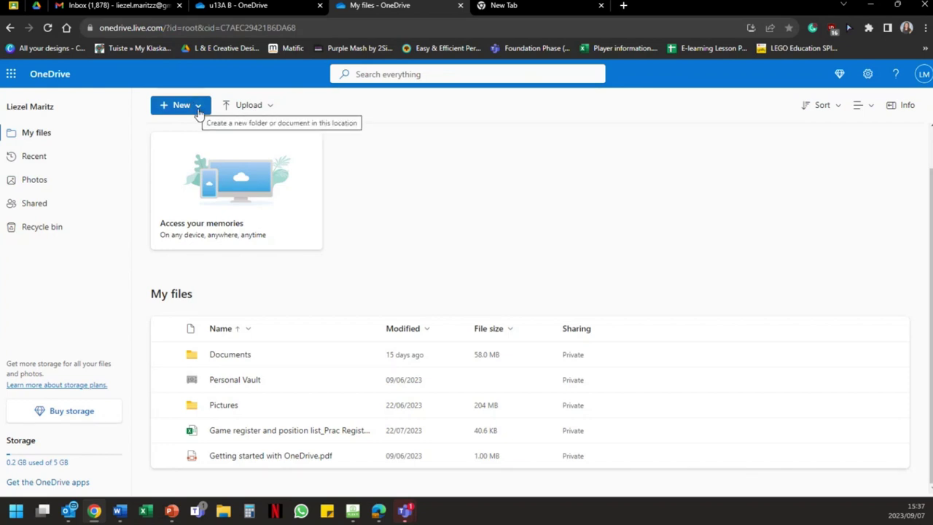
Create a new folder named "ICT training" in My files.
click(197, 107)
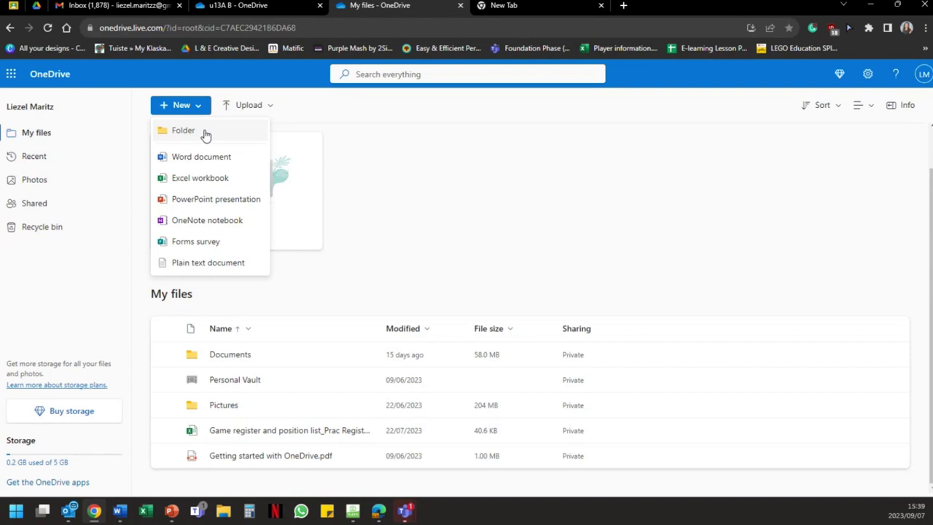
click(206, 135)
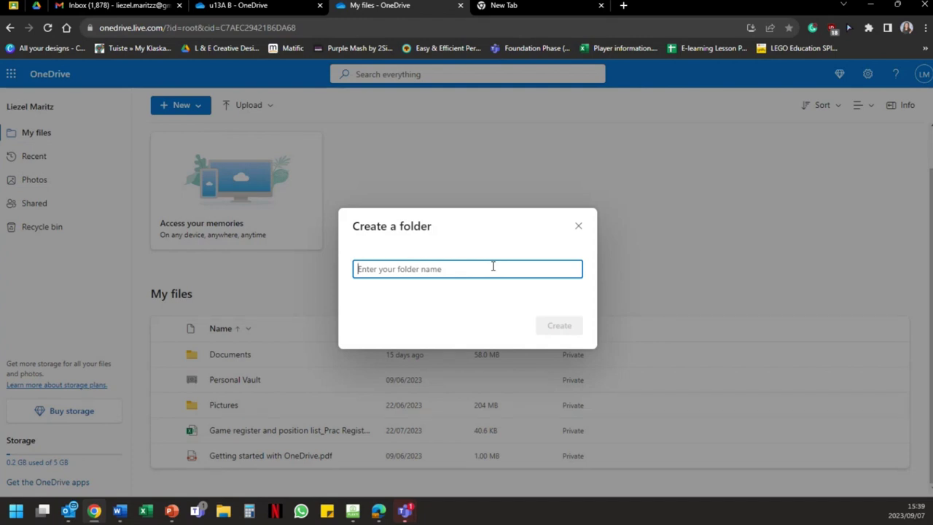
text(ICT)
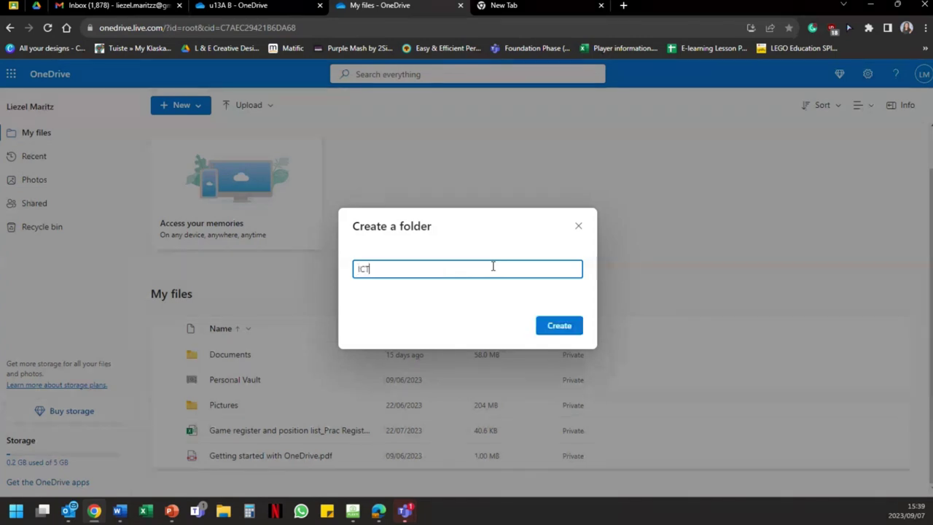
text( training)
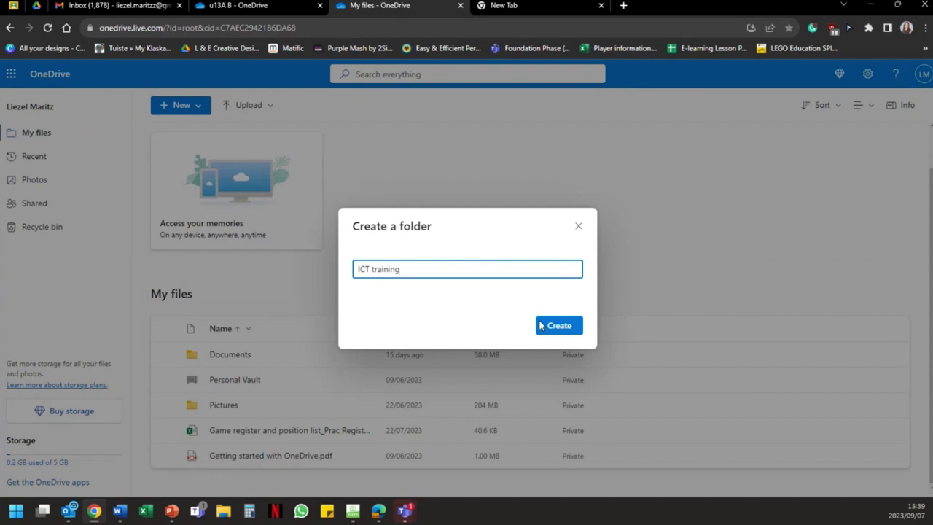
click(555, 327)
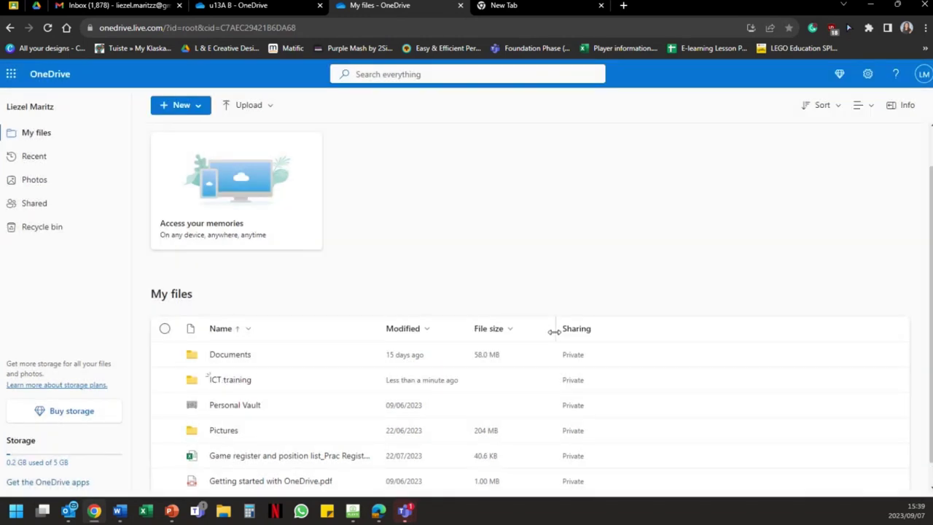
scroll(402, 339, down, 1)
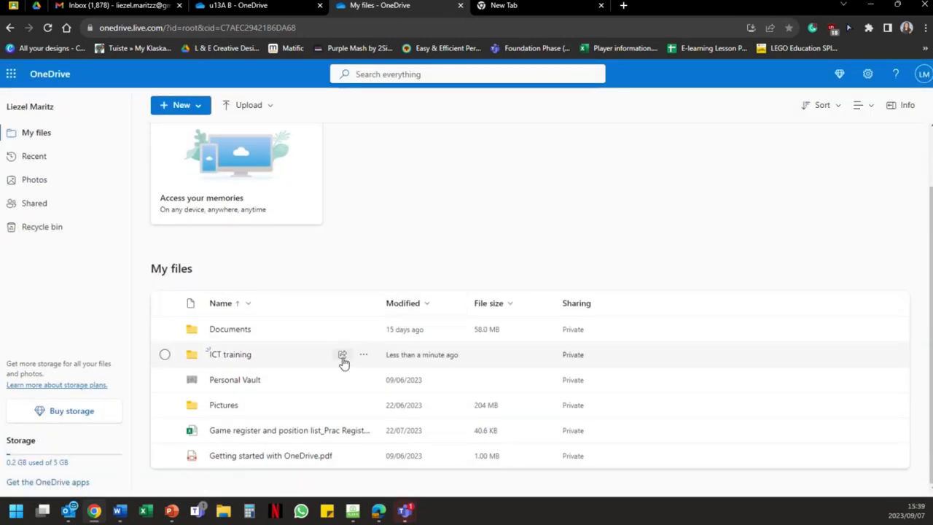
Set the Custom Cursor extension to the yellow colour cursor and close the Cursor Creator page.
click(848, 28)
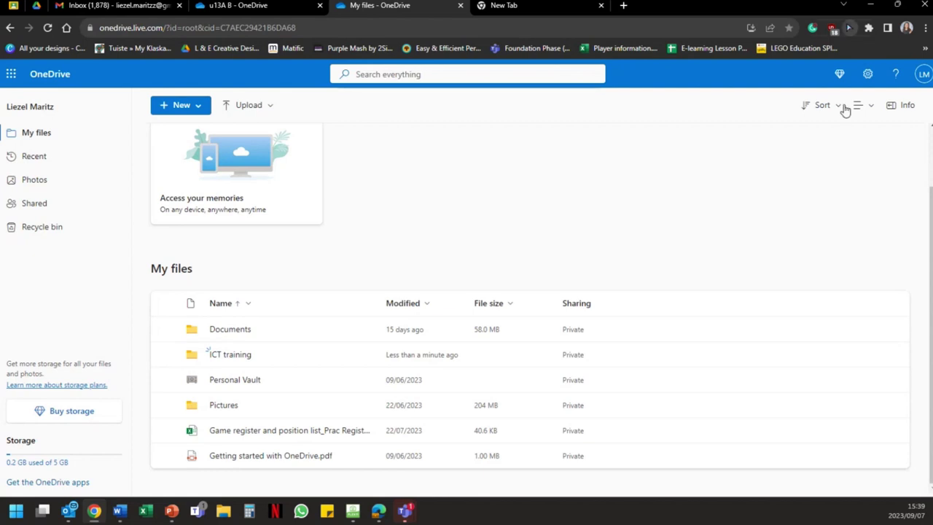
click(641, 258)
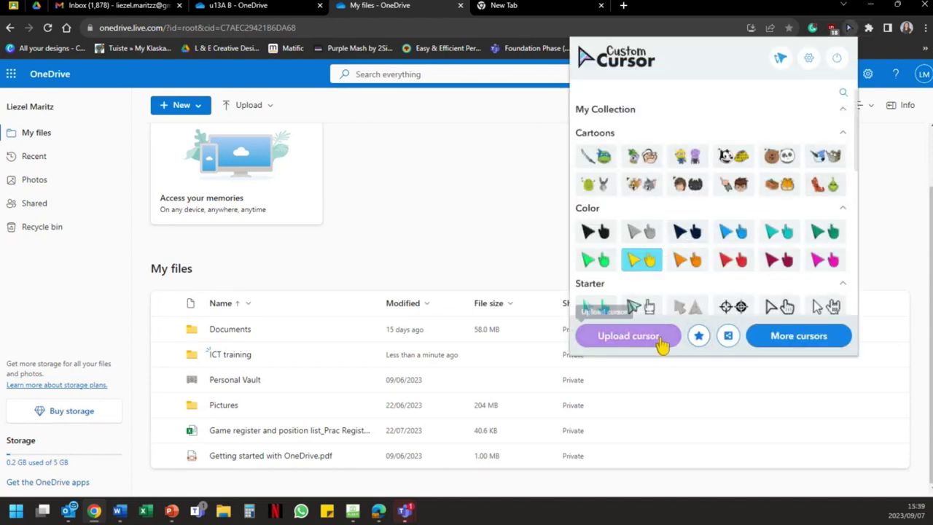
click(655, 337)
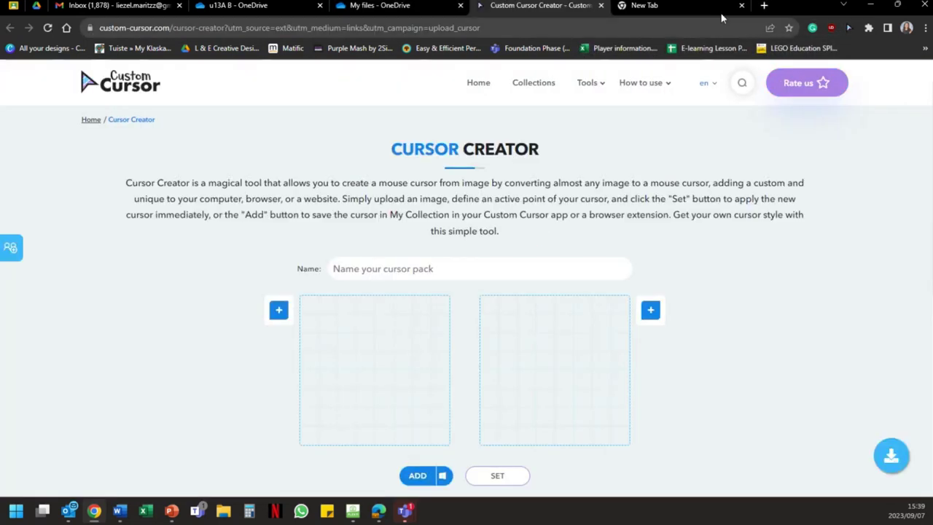
click(600, 5)
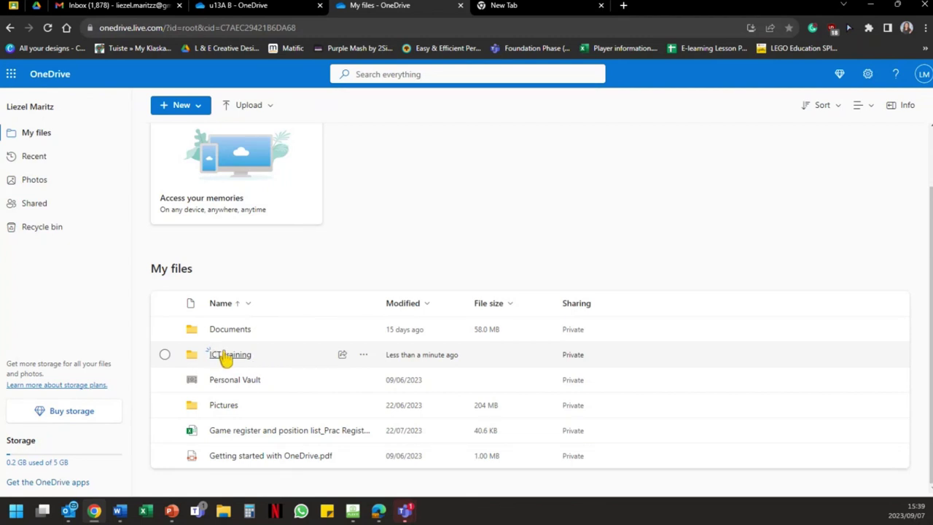
Open the ICT training folder, start a file upload and browse the ICT facilitator folder for a file.
double_click(295, 359)
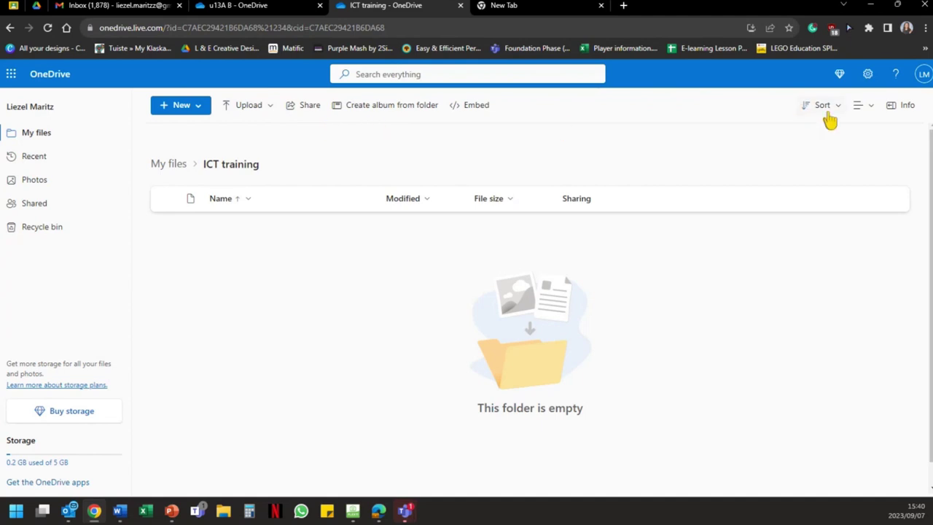
click(250, 109)
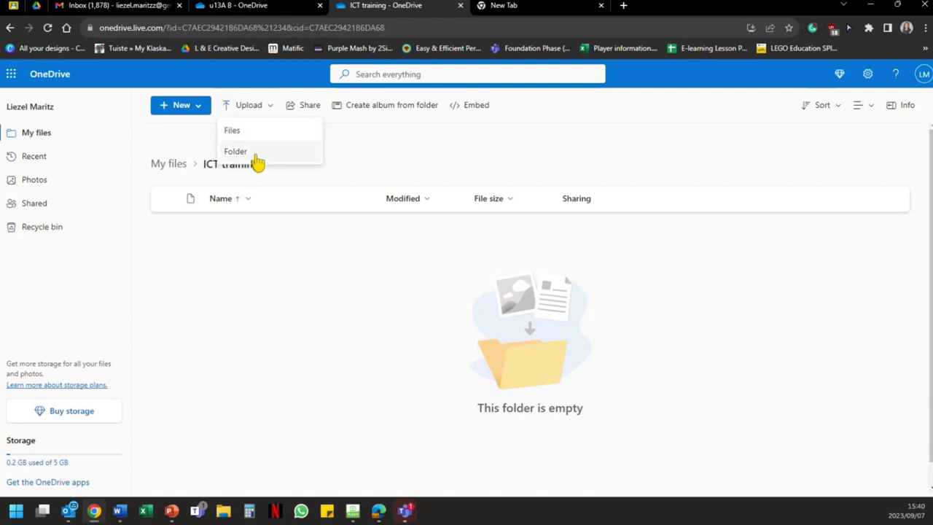
click(259, 133)
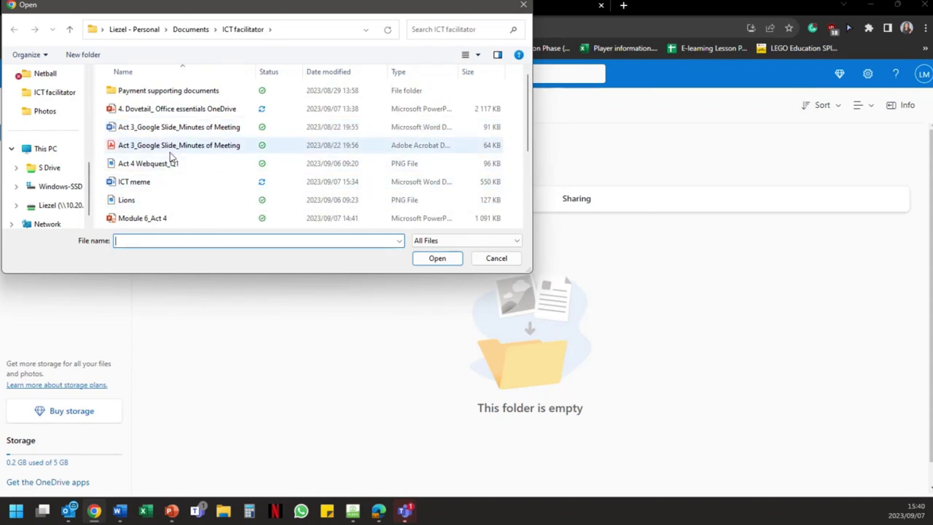
scroll(171, 156, down, 3)
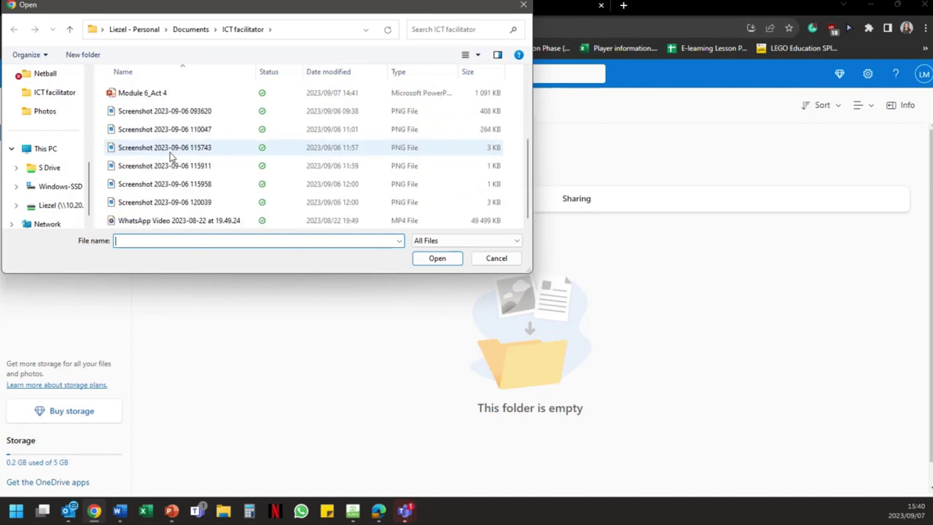
scroll(171, 156, up, 3)
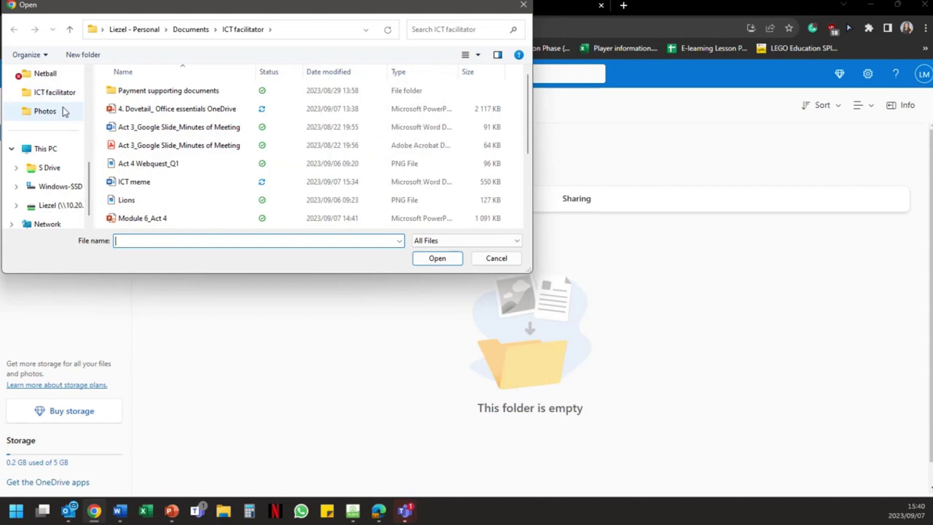
scroll(65, 197, up, 2)
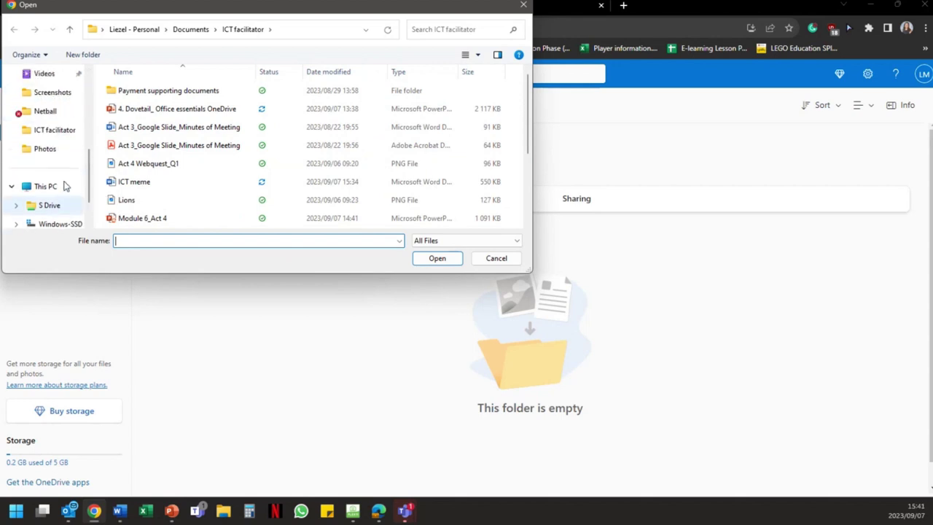
scroll(64, 186, up, 3)
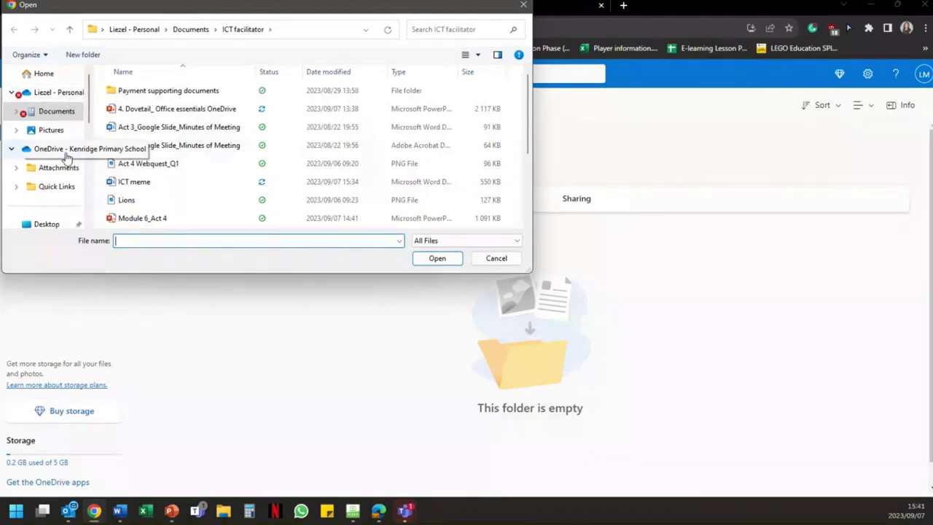
Try to upload the ICT meme document from the ICT facilitator folder.
click(172, 188)
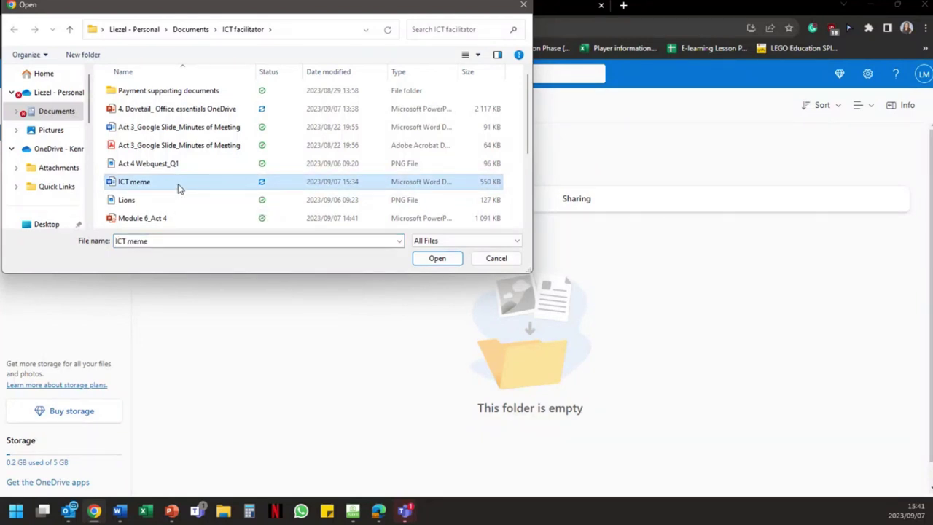
click(428, 262)
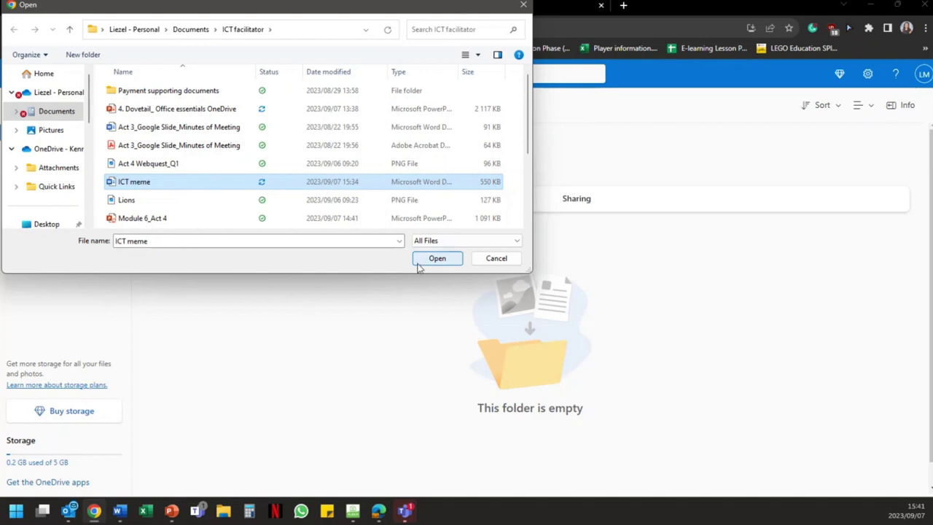
click(420, 260)
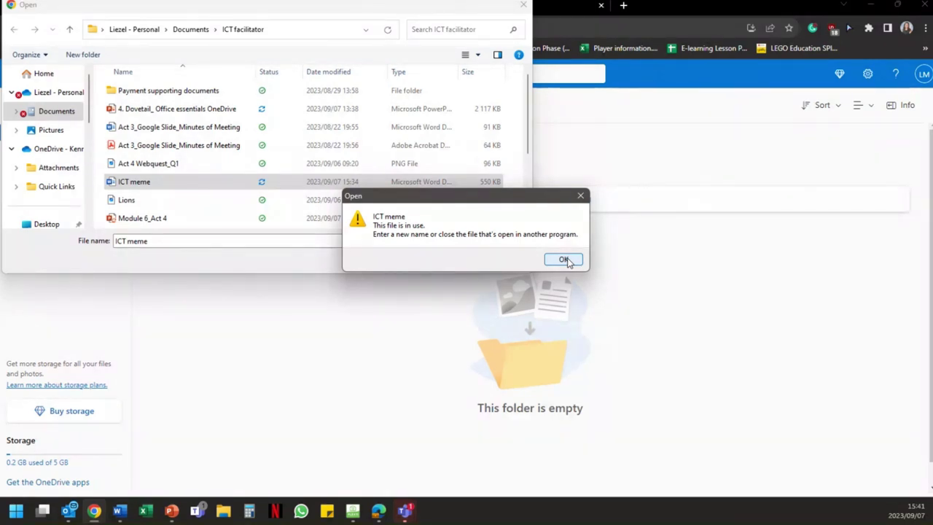
click(564, 260)
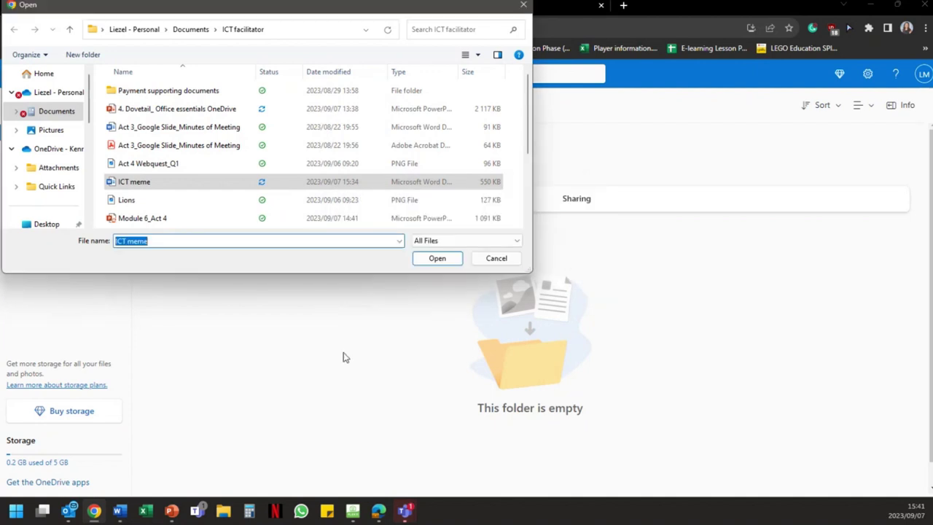
Close the ICT meme document in Word and upload it to the ICT training folder.
key(alt+Tab)
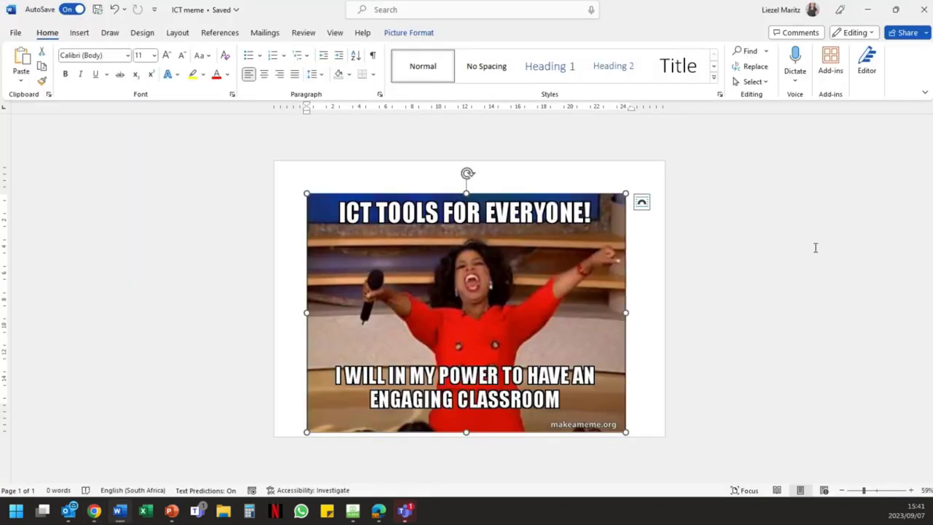
click(925, 12)
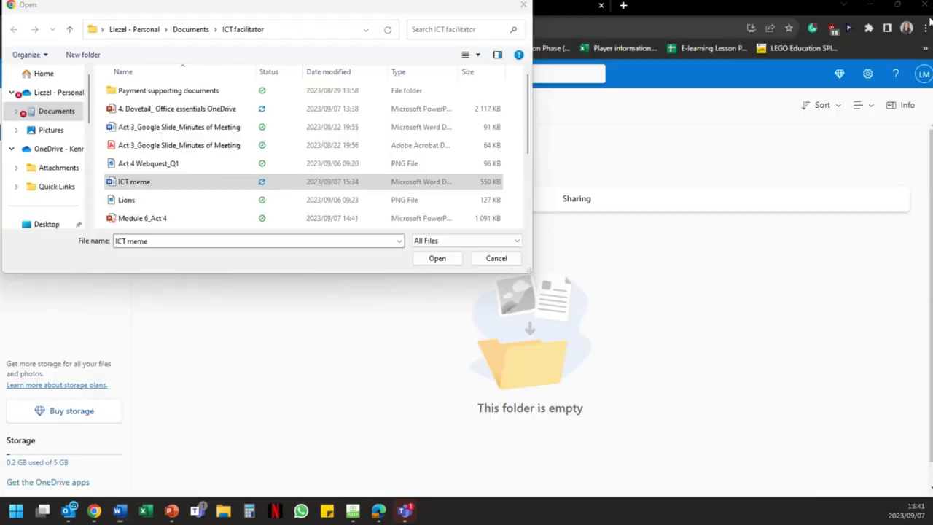
double_click(243, 188)
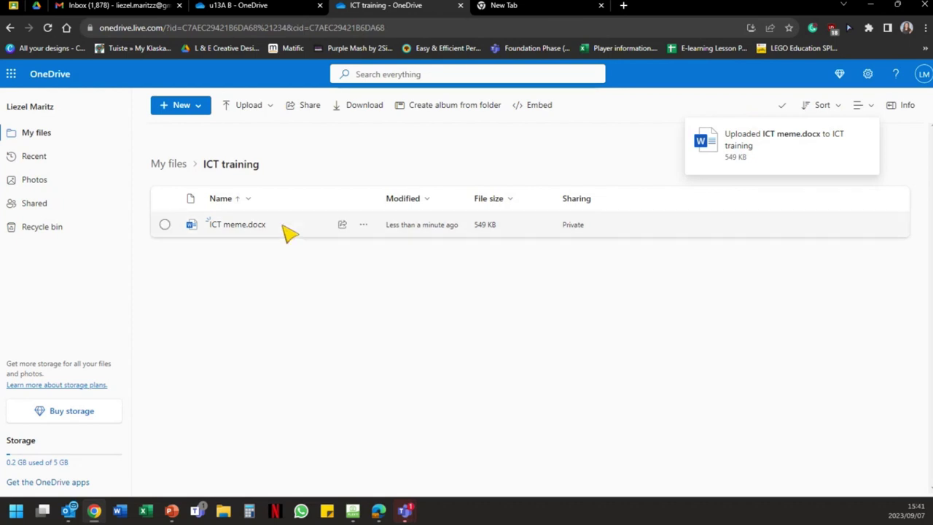
Try to upload the "4. Dovetail_ Office essentials OneDrive" presentation to the ICT training folder.
click(258, 117)
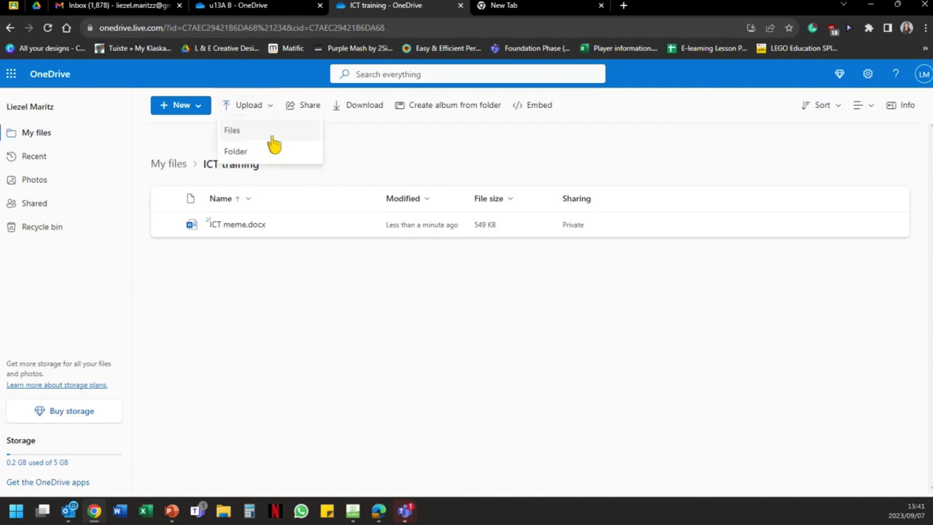
click(274, 144)
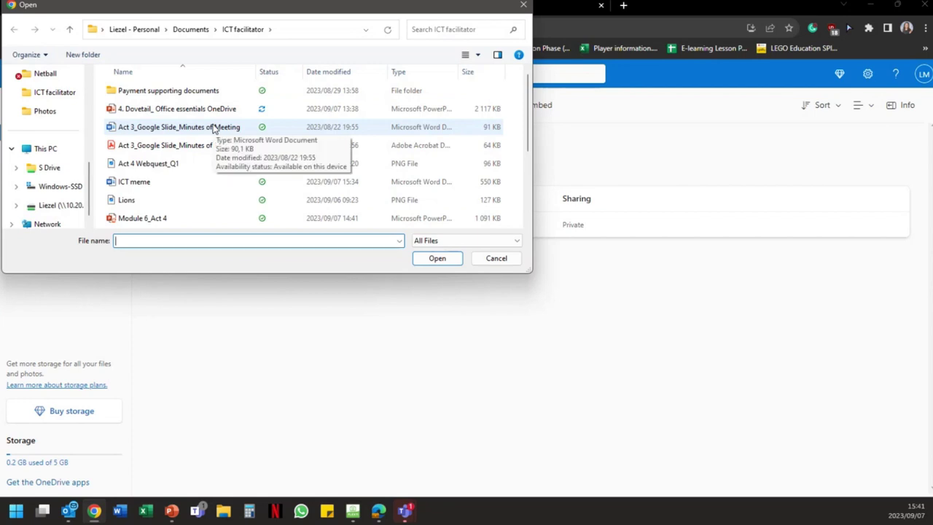
click(215, 111)
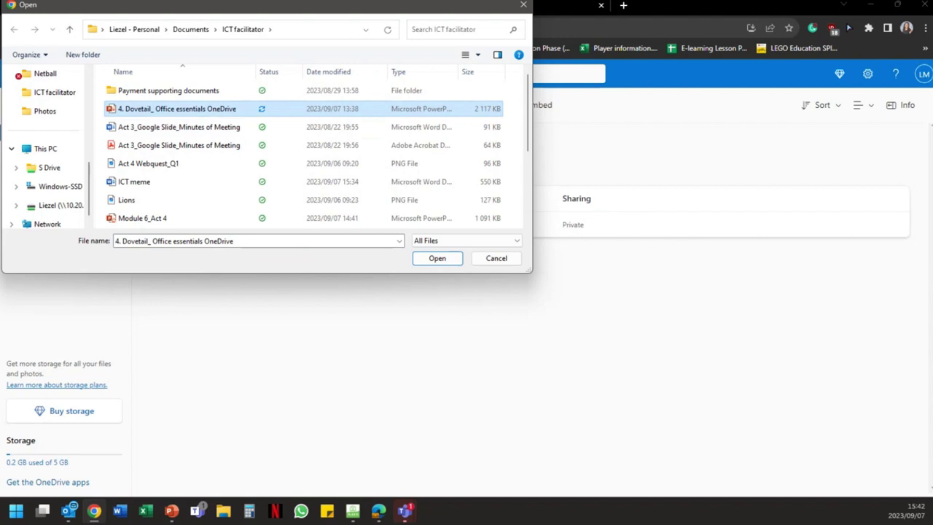
key(Return)
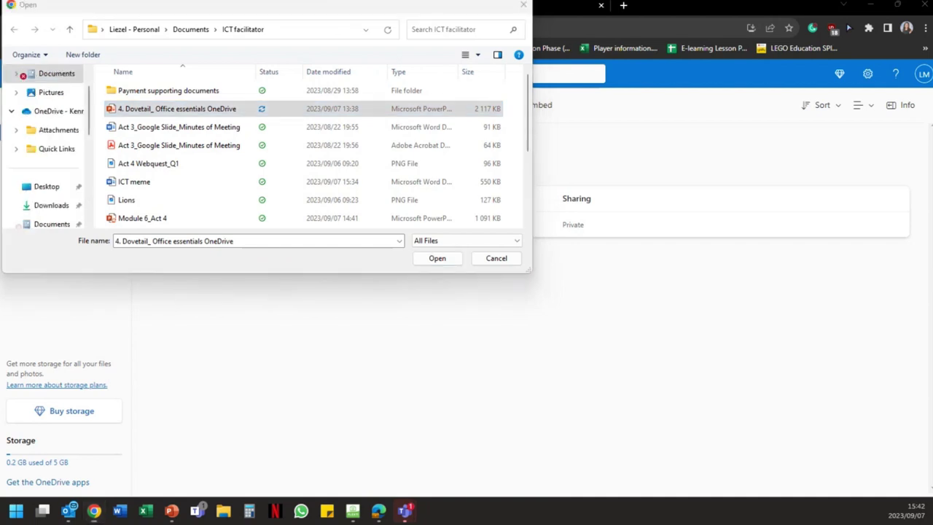
key(alt+Tab)
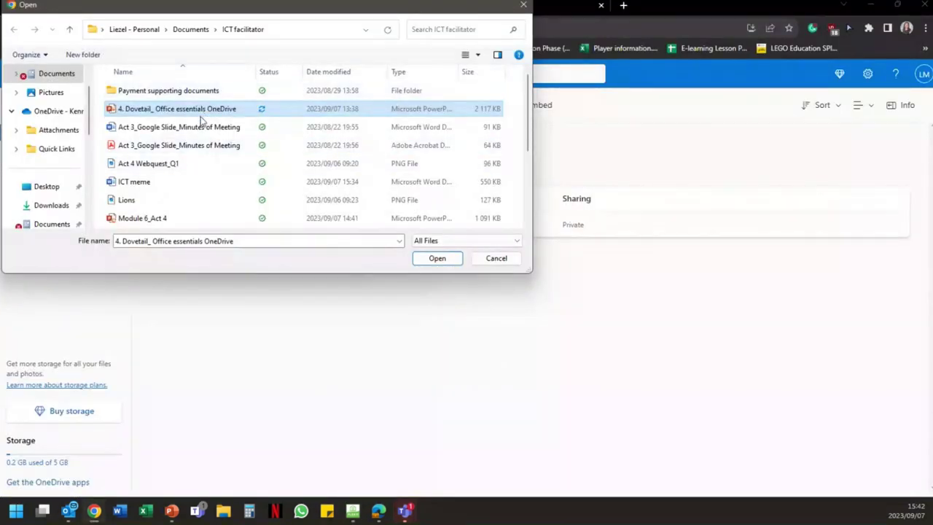
Try to upload the "4. Dovetail_ Office essentials OneDrive" presentation and both "Act 3_Google Slide_Minutes of Meeting" files together.
click(203, 128)
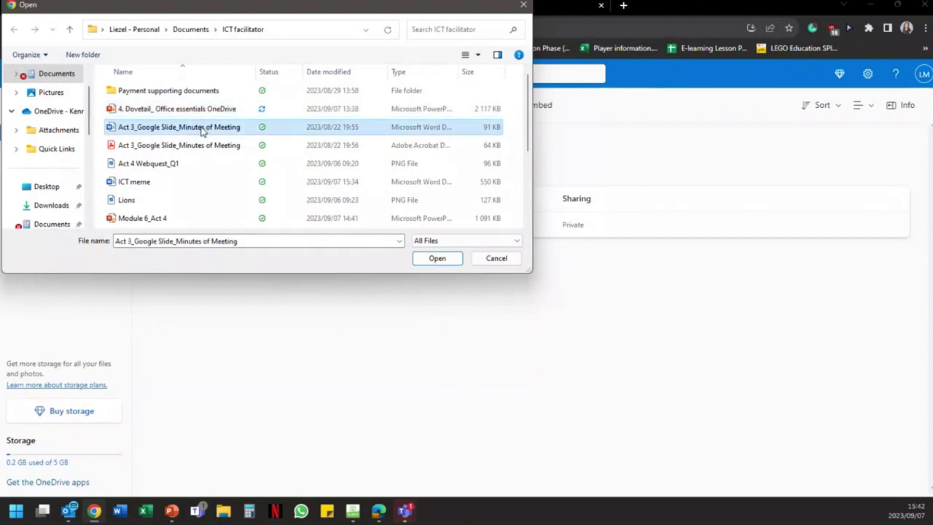
click(202, 109)
ctrl+click(204, 128)
ctrl+click(205, 147)
ctrl+click(205, 162)
shift+click(203, 181)
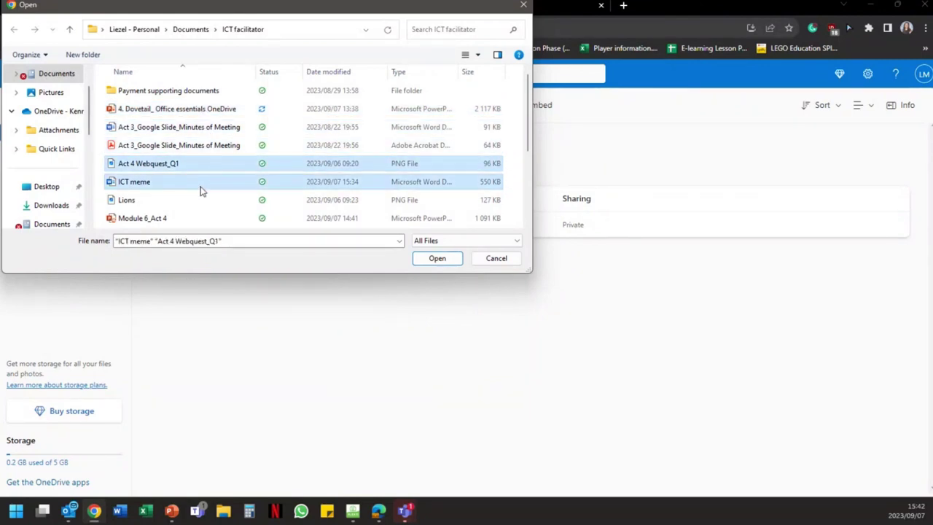
click(207, 110)
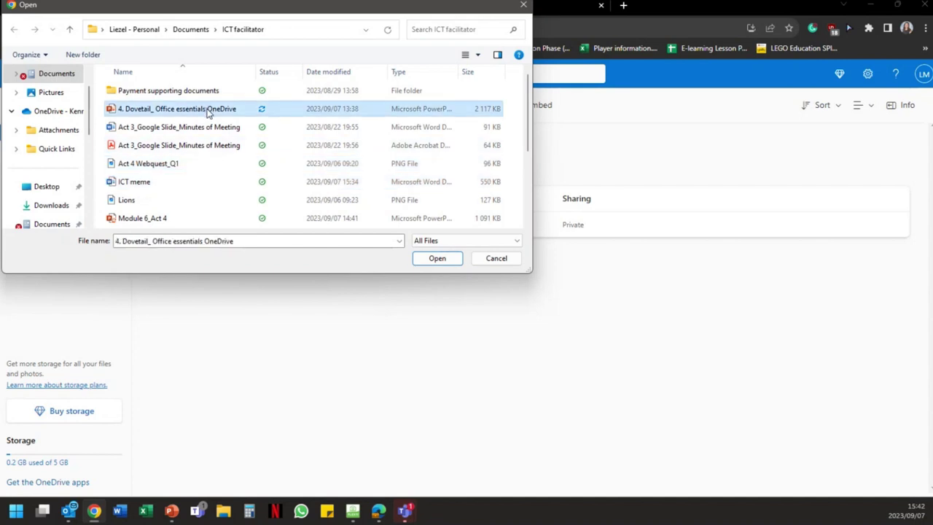
ctrl+click(214, 129)
ctrl+click(216, 146)
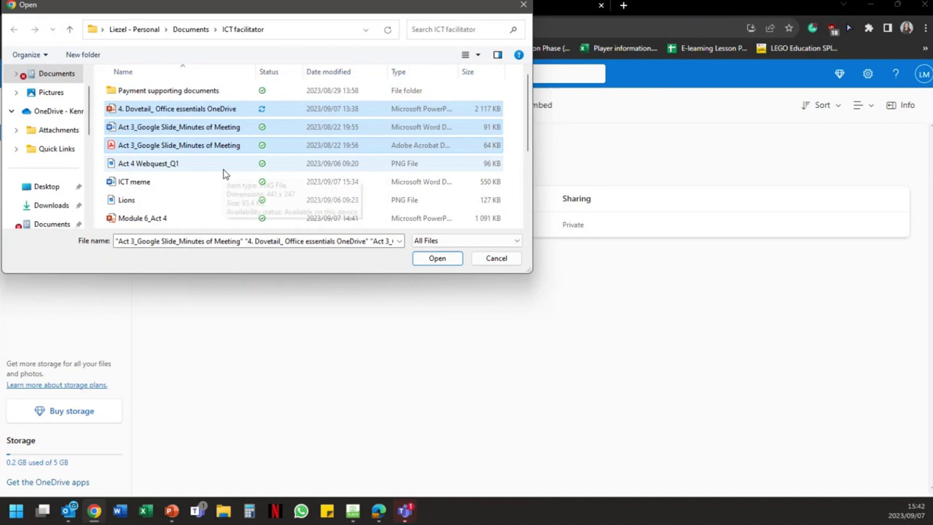
click(440, 263)
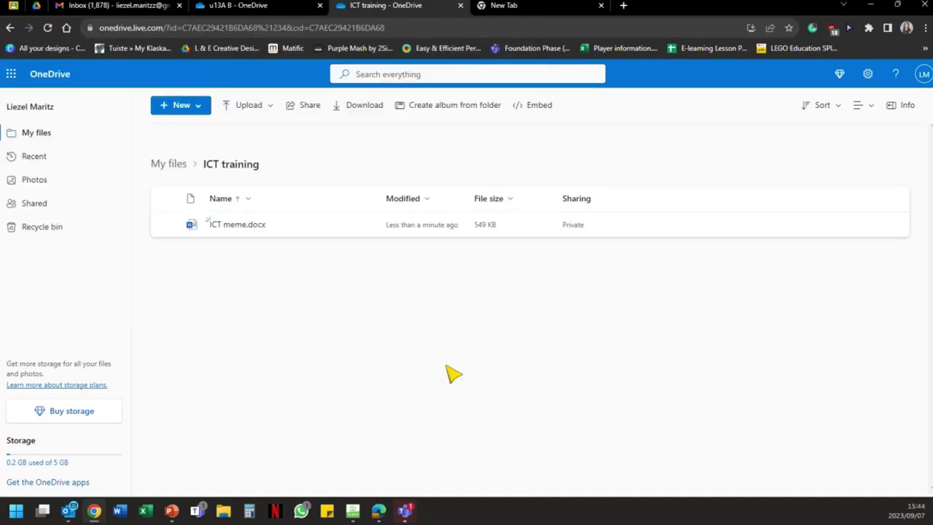
click(248, 120)
click(246, 132)
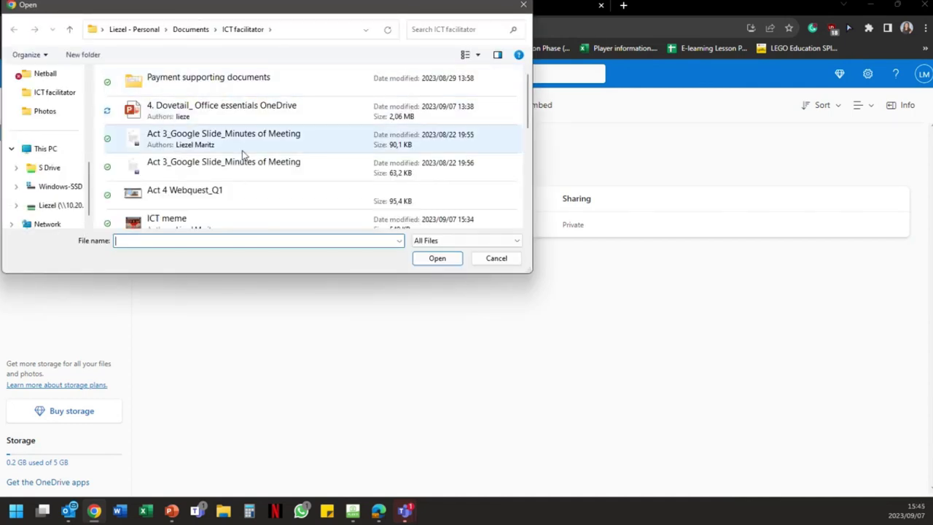
scroll(243, 153, down, 4)
scroll(240, 143, down, 3)
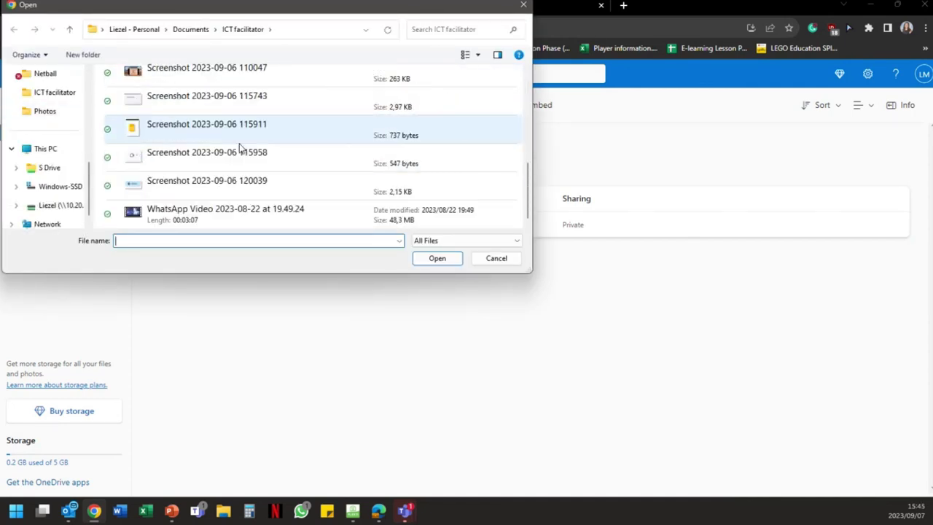
click(238, 137)
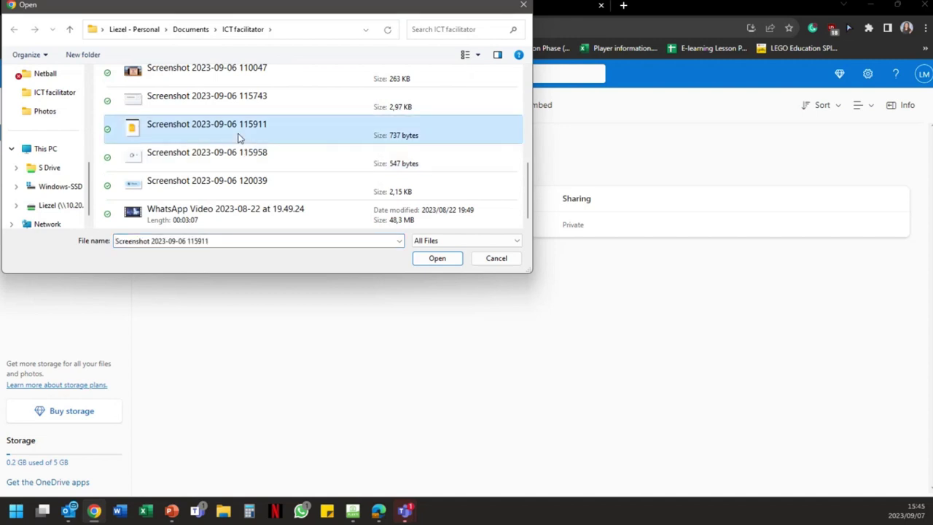
ctrl+click(248, 159)
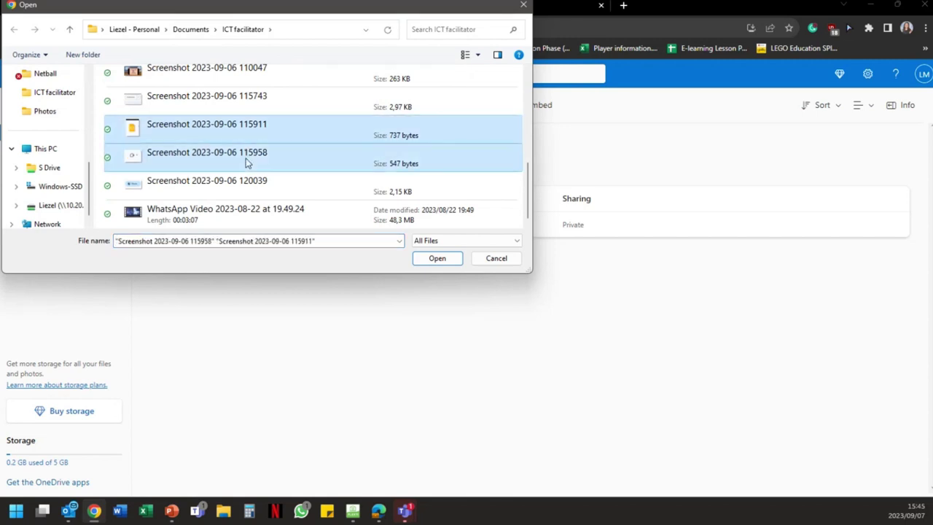
ctrl+click(251, 190)
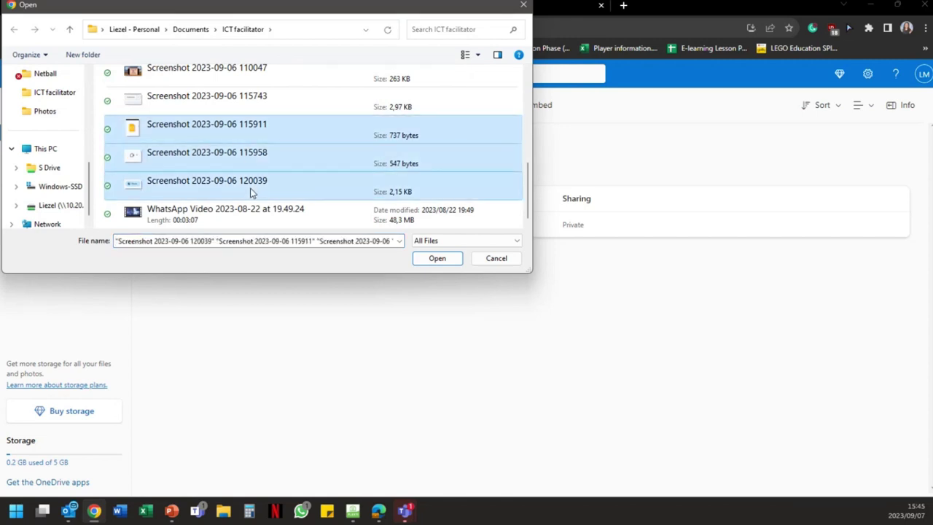
click(435, 261)
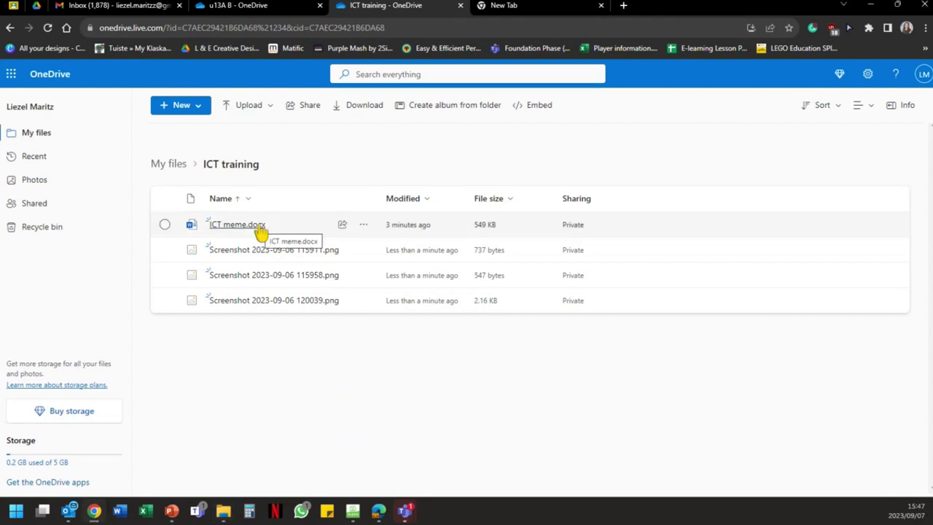
Select and deselect individual files in the ICT training folder, ending with only ICT meme.docx selected.
click(164, 225)
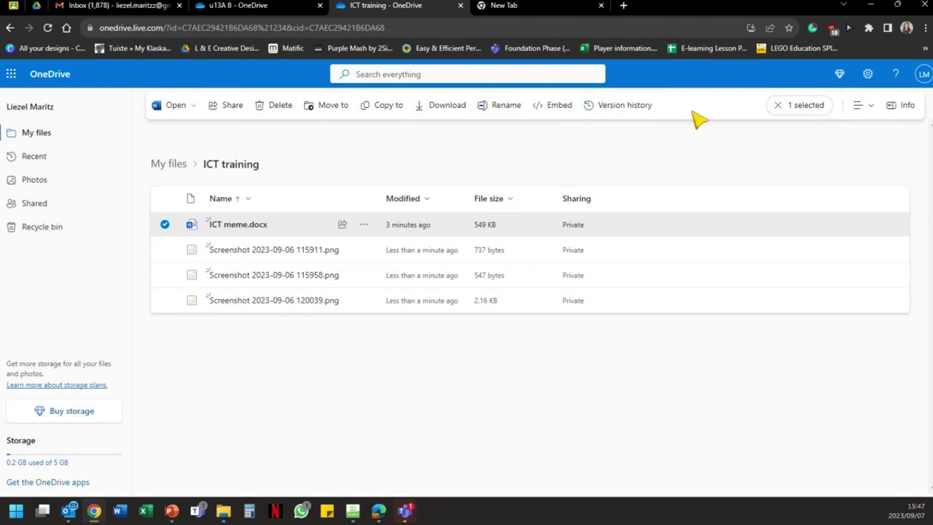
click(195, 109)
click(183, 274)
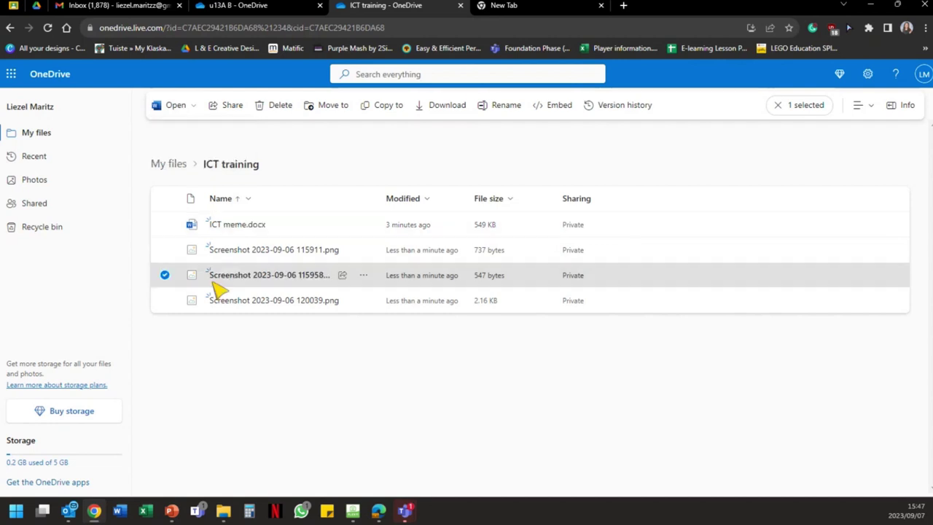
click(165, 249)
click(164, 275)
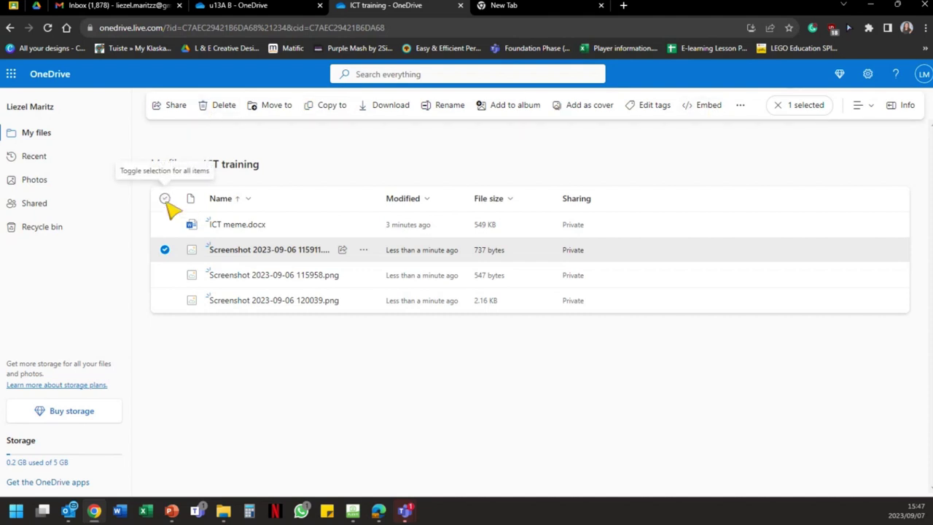
click(165, 249)
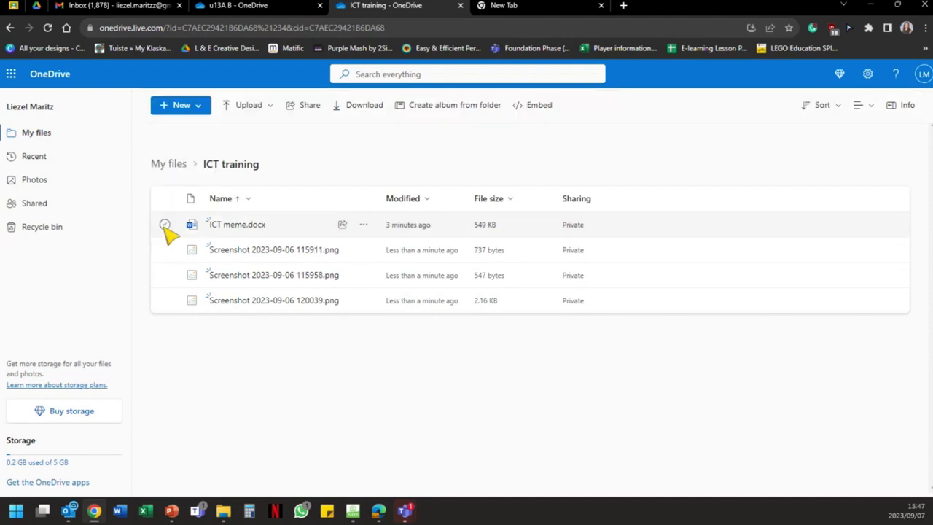
click(165, 225)
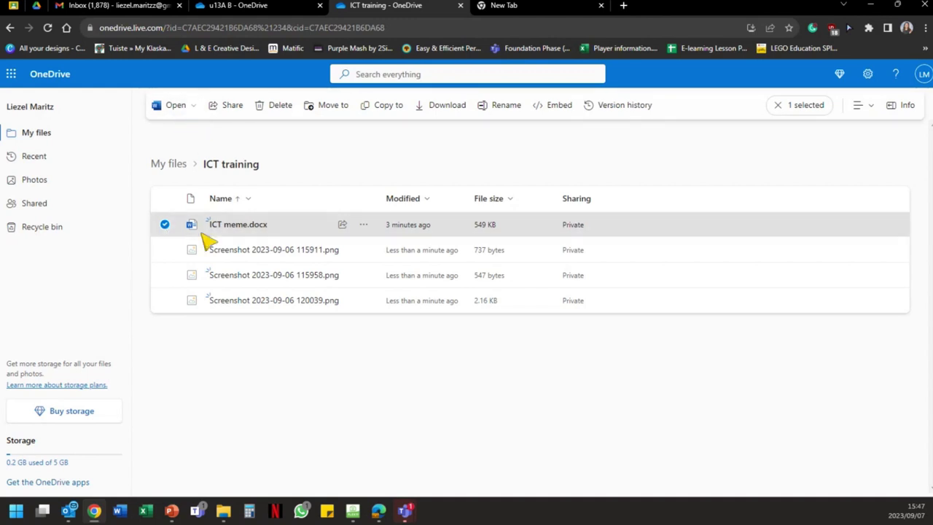
Reselect ICT meme.docx in the ICT training folder and download it to the computer.
click(246, 140)
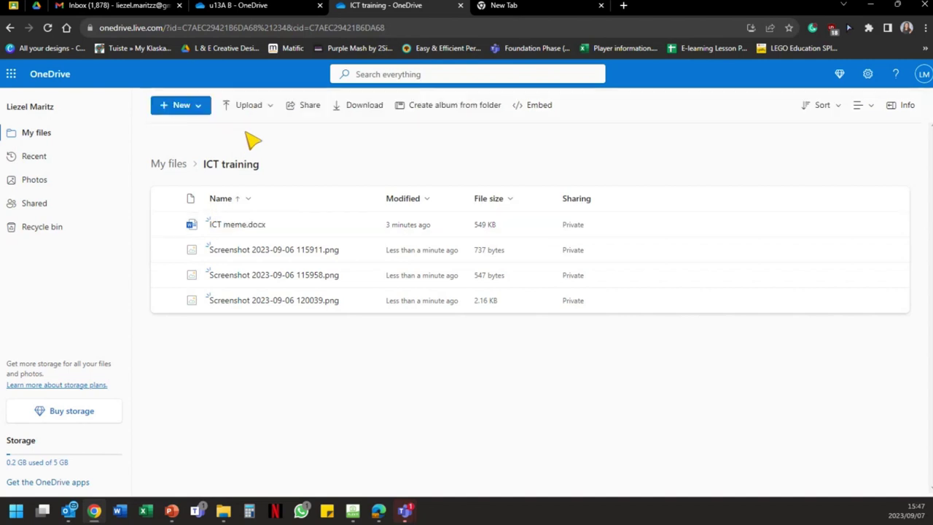
click(164, 225)
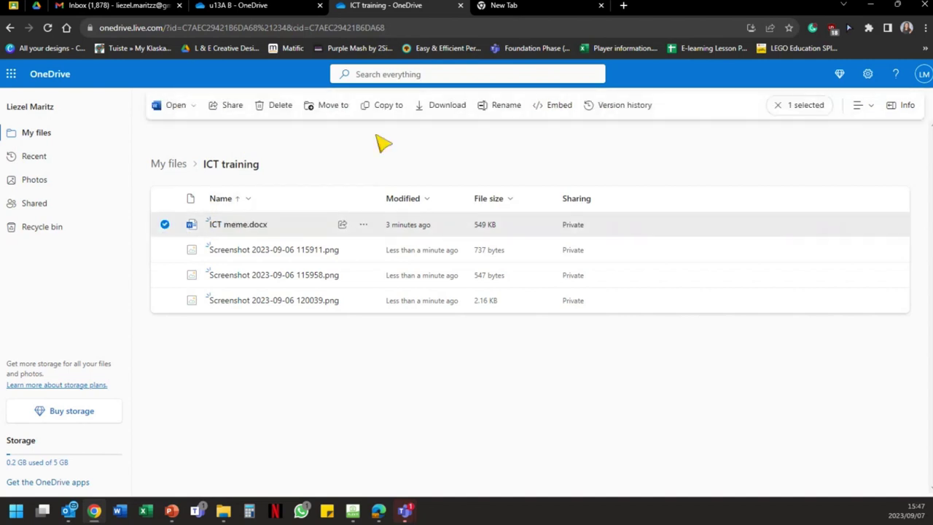
click(446, 109)
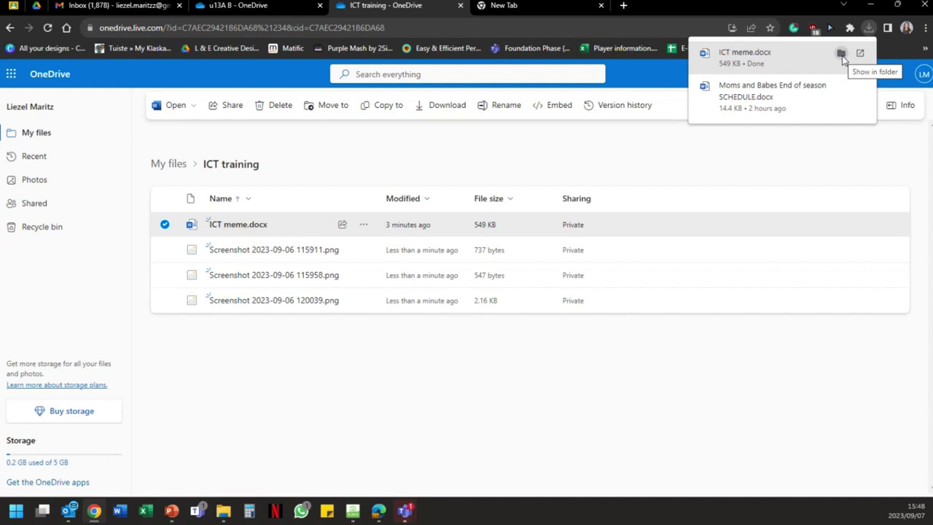
Show the downloaded ICT meme.docx in its folder on the computer and maximize that window.
click(841, 55)
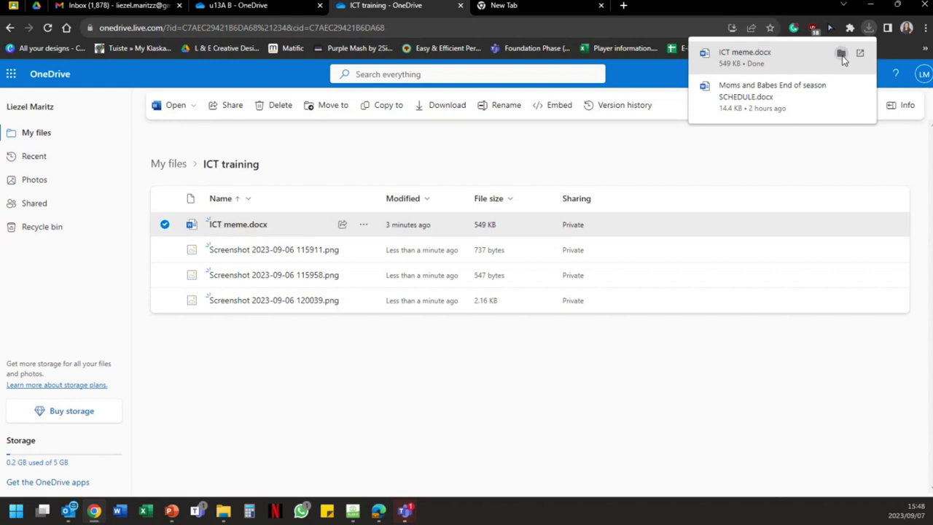
click(841, 54)
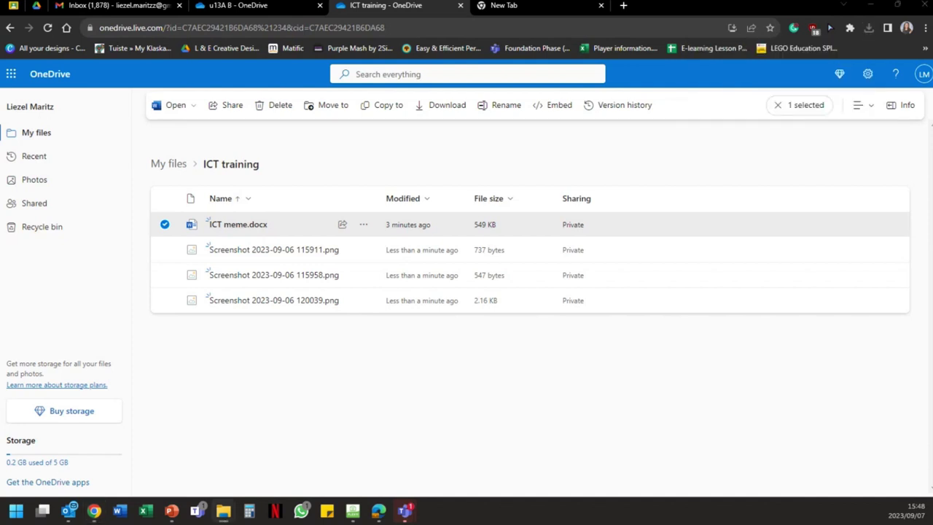
double_click(493, 115)
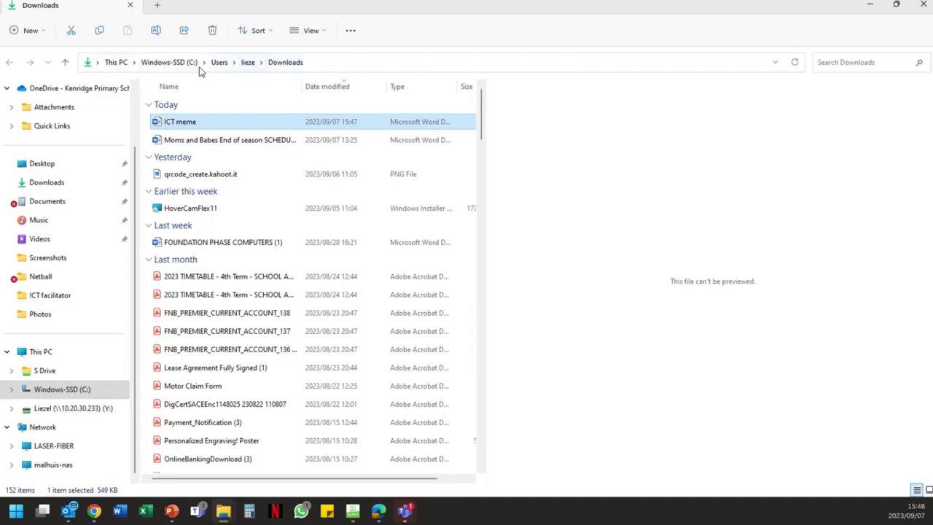
Look through the Downloads folder, check the ICT facilitator folder, and return to Downloads.
click(288, 65)
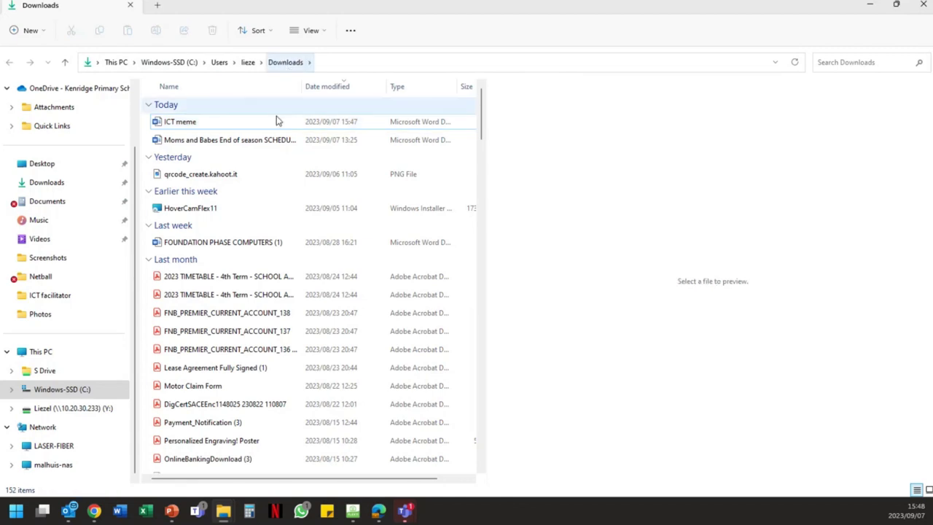
scroll(299, 233, down, 15)
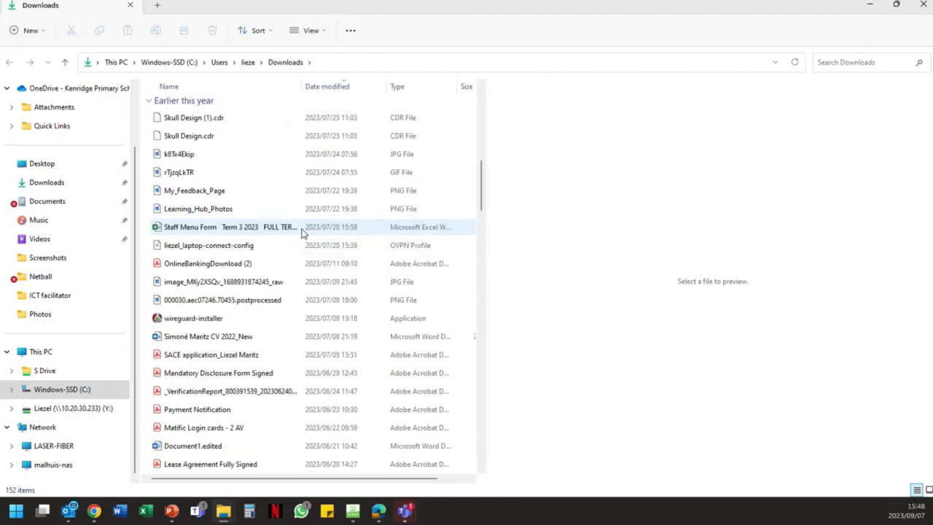
scroll(302, 233, up, 15)
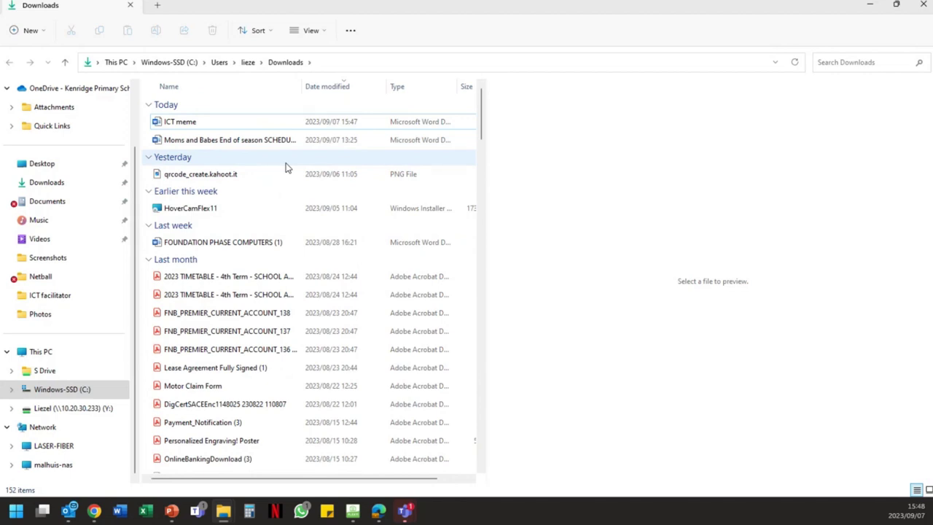
click(41, 301)
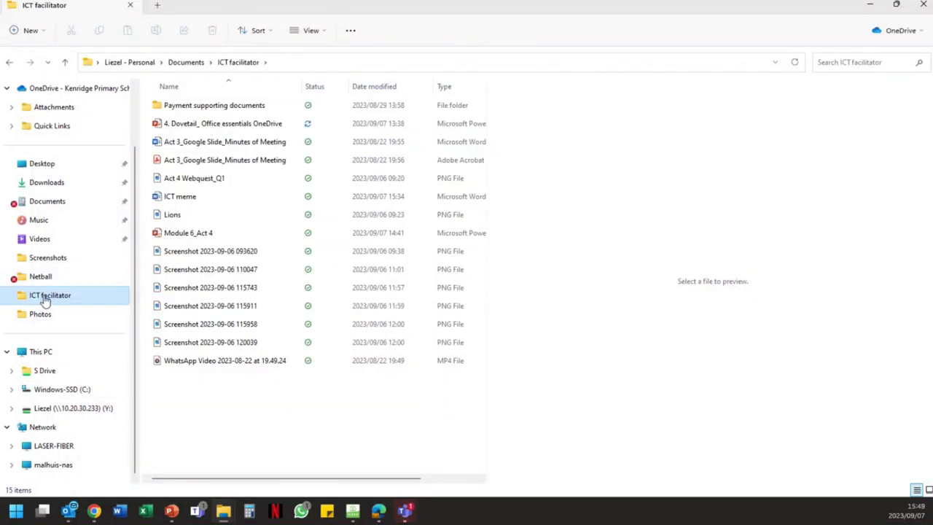
click(69, 189)
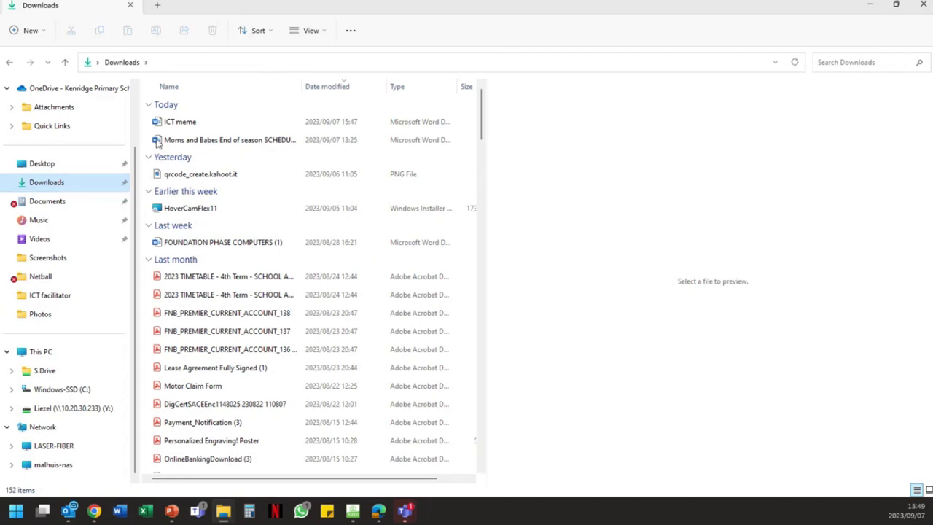
Move ICT meme from Downloads to the ICT facilitator folder, replacing the file of the same name there.
click(176, 124)
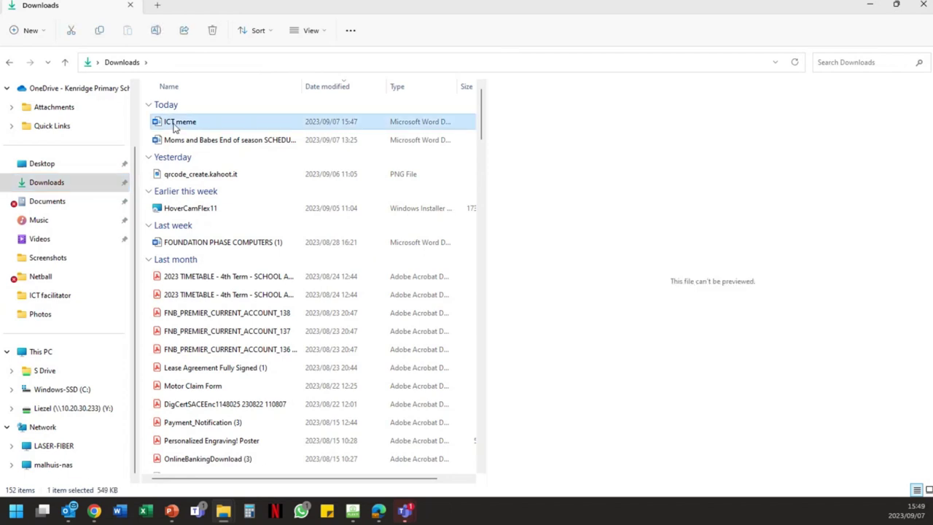
right_click(263, 126)
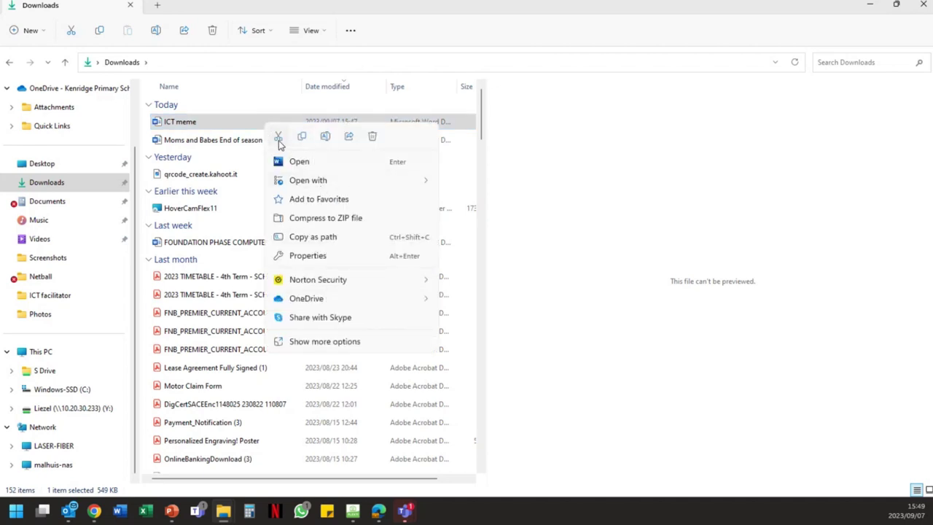
key(Escape)
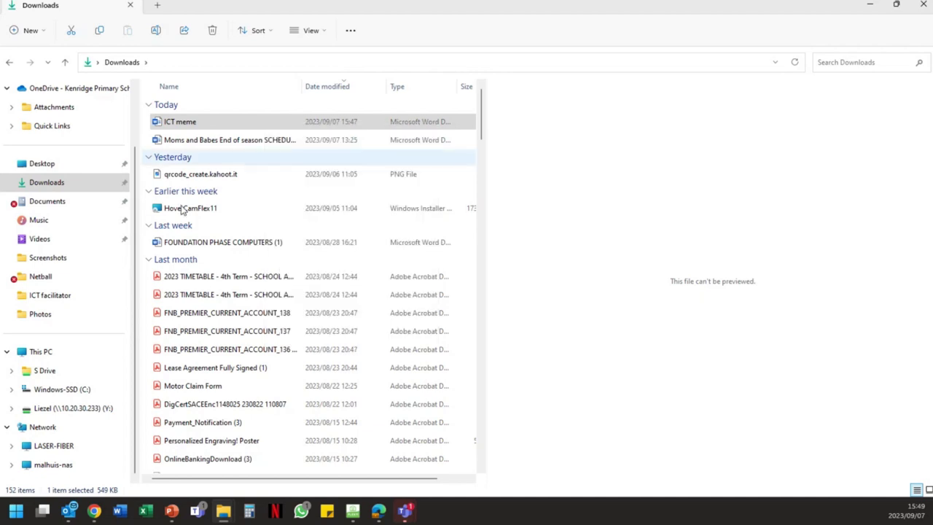
click(84, 297)
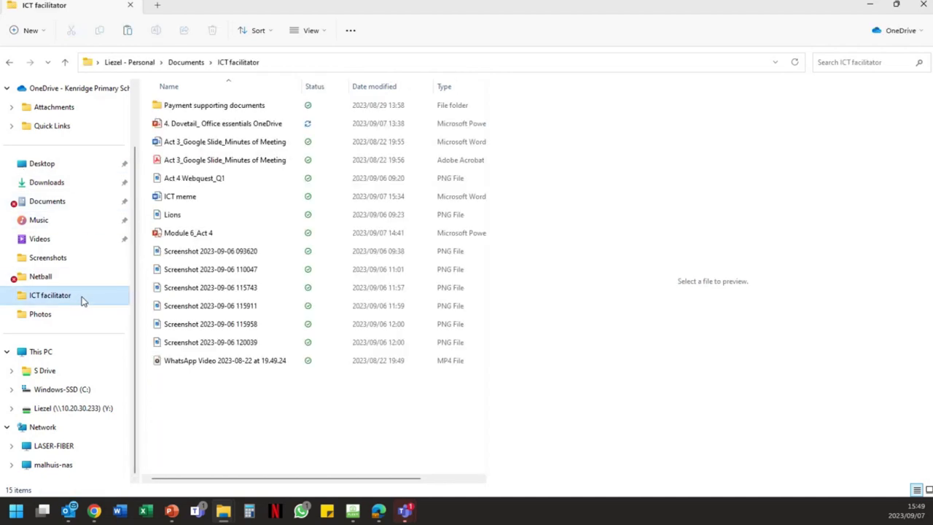
right_click(245, 398)
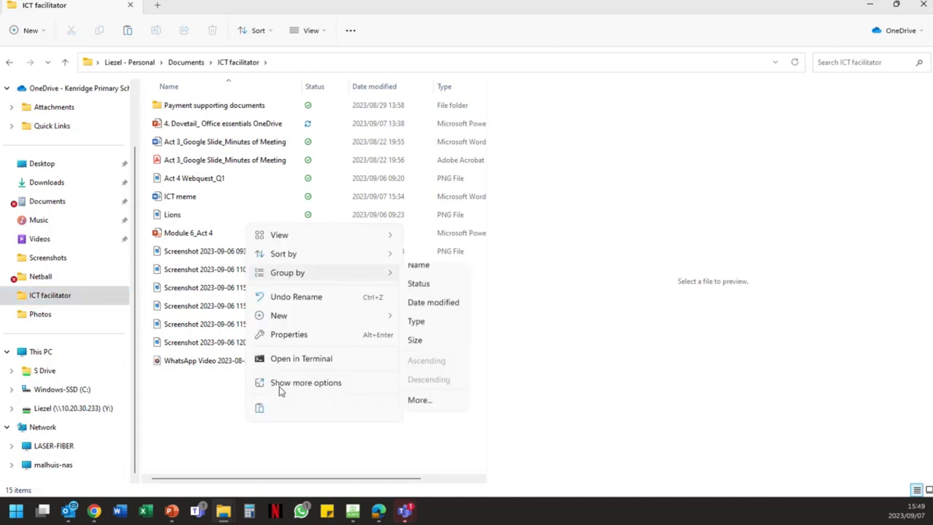
click(258, 408)
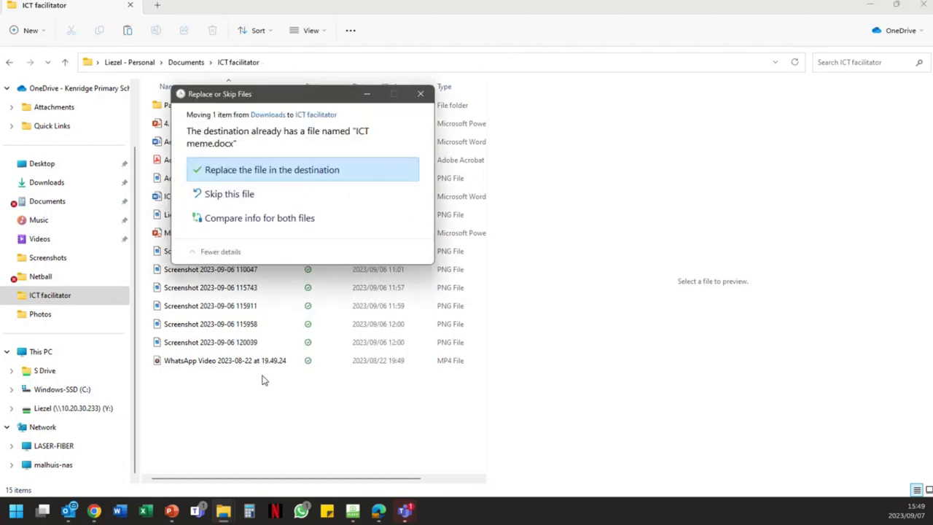
click(284, 170)
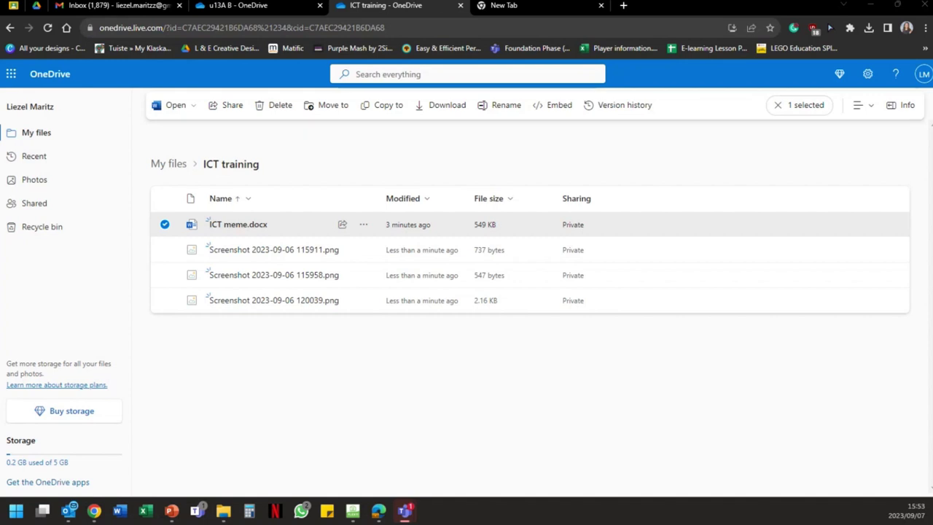
Open the shared U12 Moms and Babes folder and start a file upload to it.
click(404, 410)
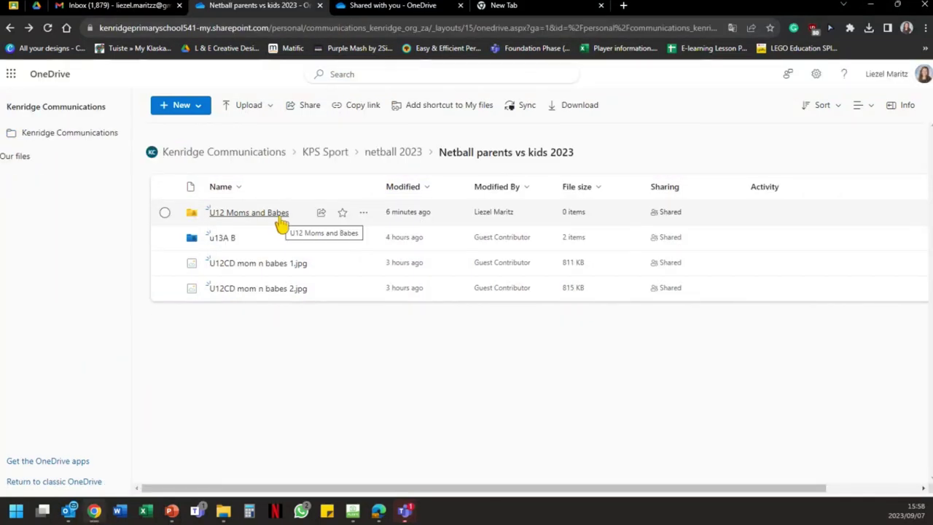
click(280, 217)
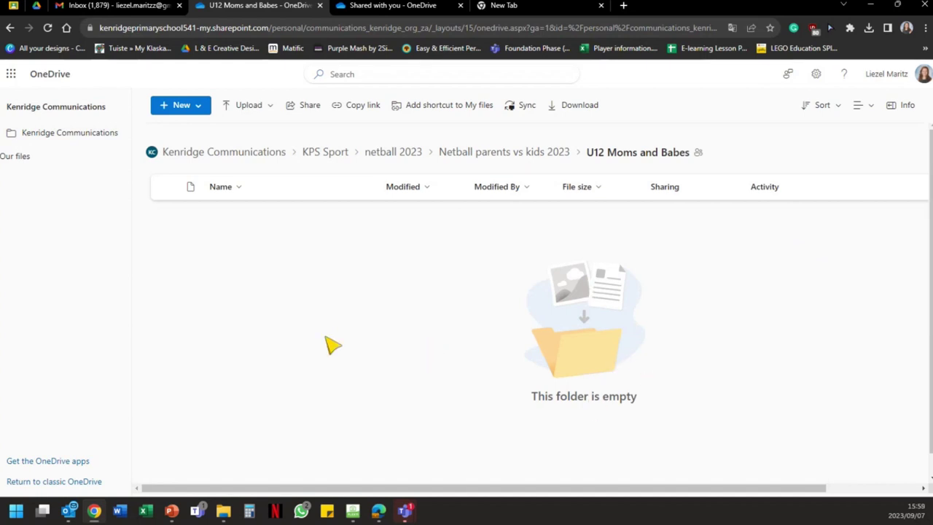
click(263, 116)
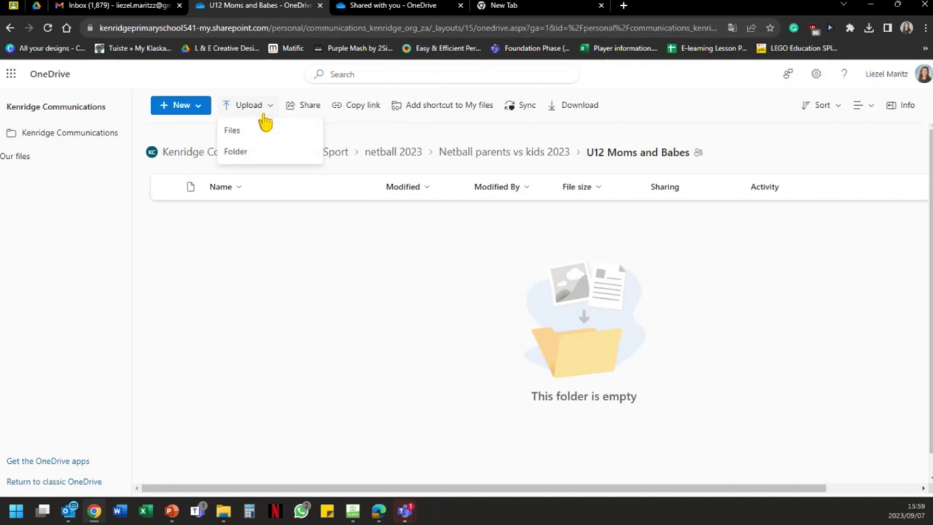
click(265, 139)
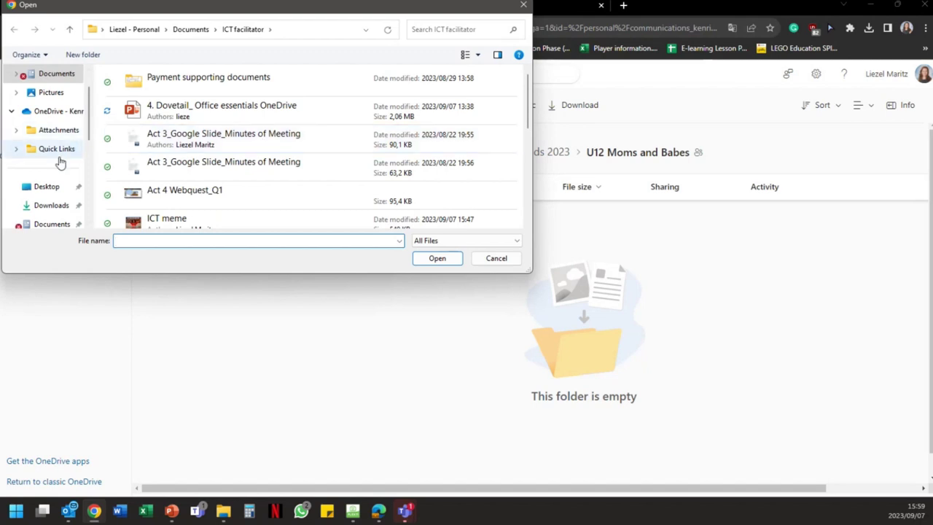
Browse to Documents > Kenridge > Netball > Term 3 > Photos as the source of the upload.
scroll(58, 149, up, 2)
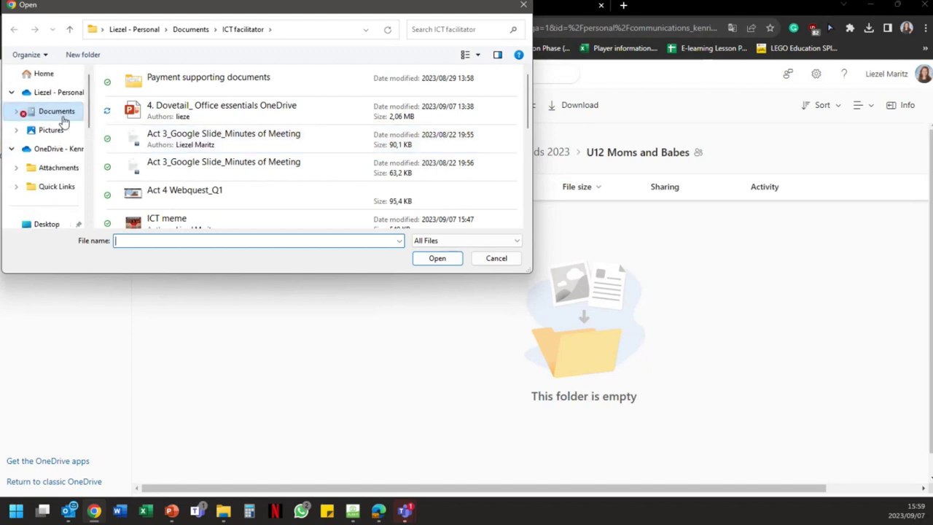
click(63, 113)
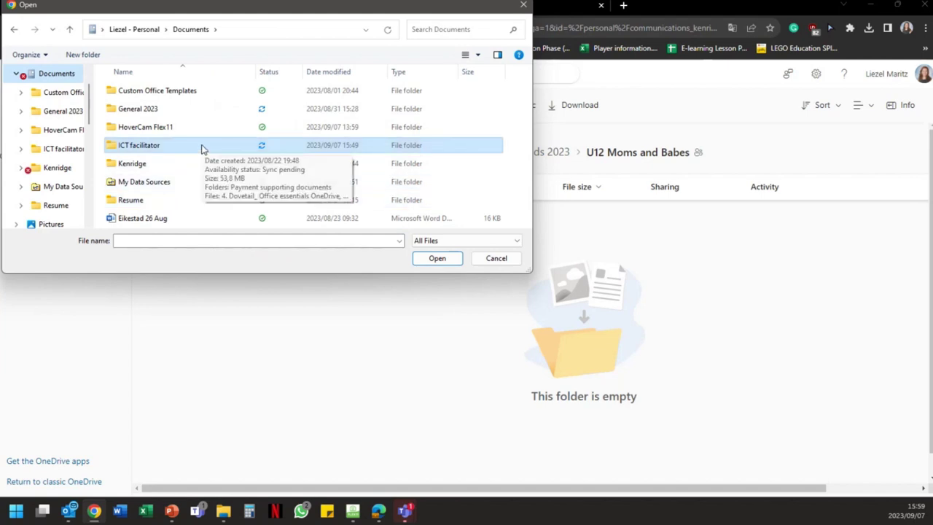
double_click(199, 164)
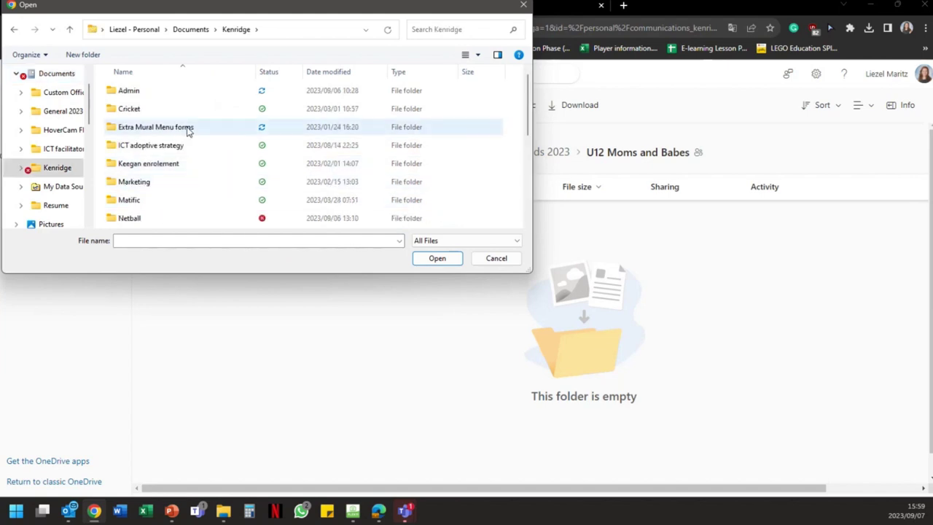
double_click(190, 216)
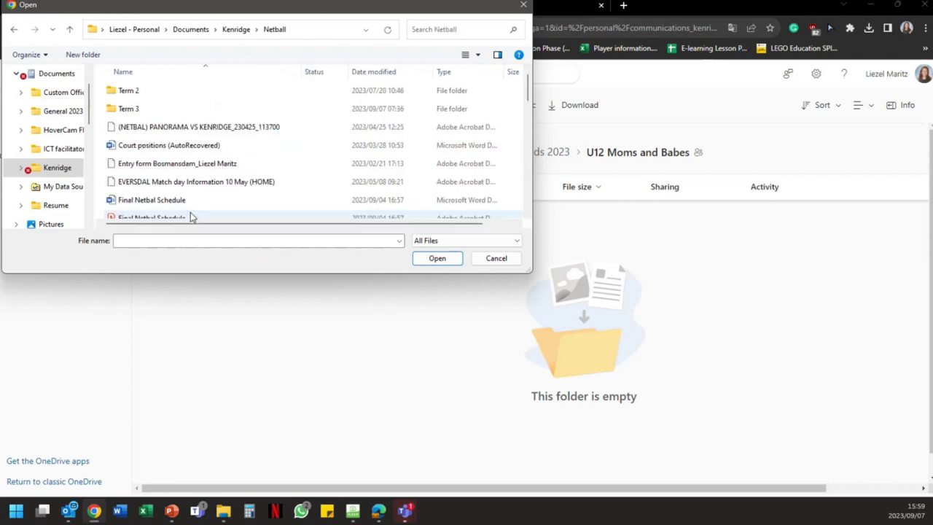
click(177, 109)
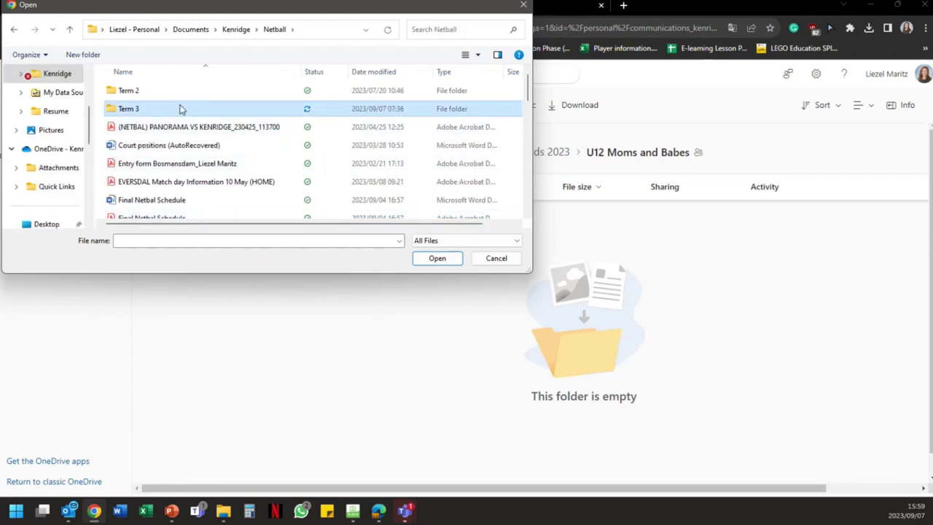
double_click(181, 109)
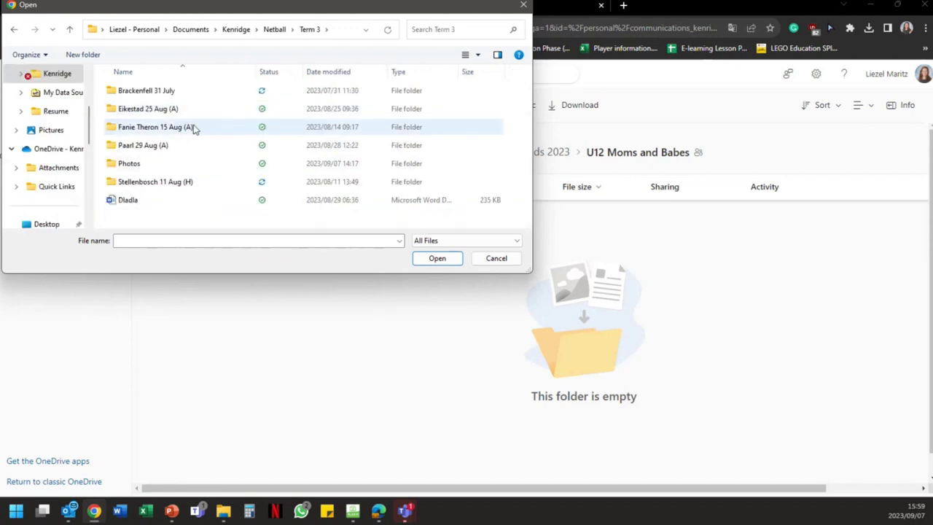
double_click(193, 167)
scroll(378, 188, down, 5)
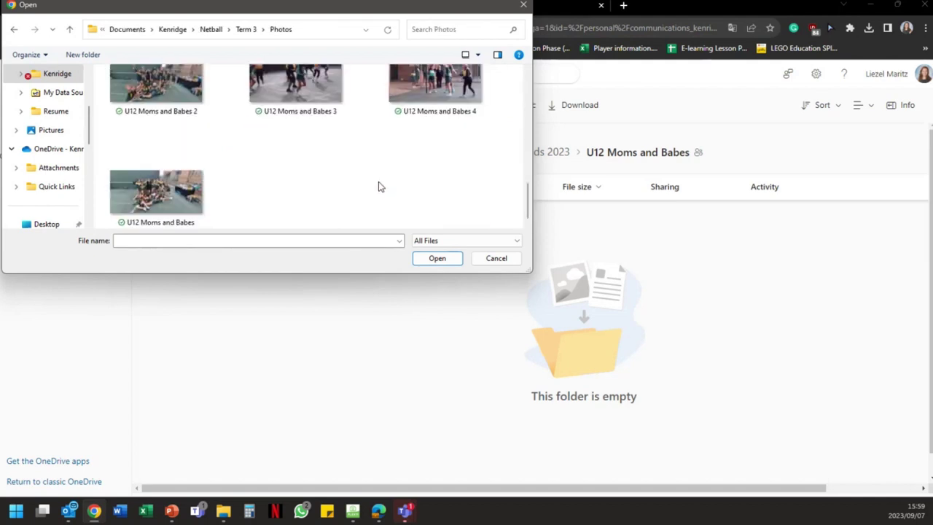
scroll(379, 186, up, 1)
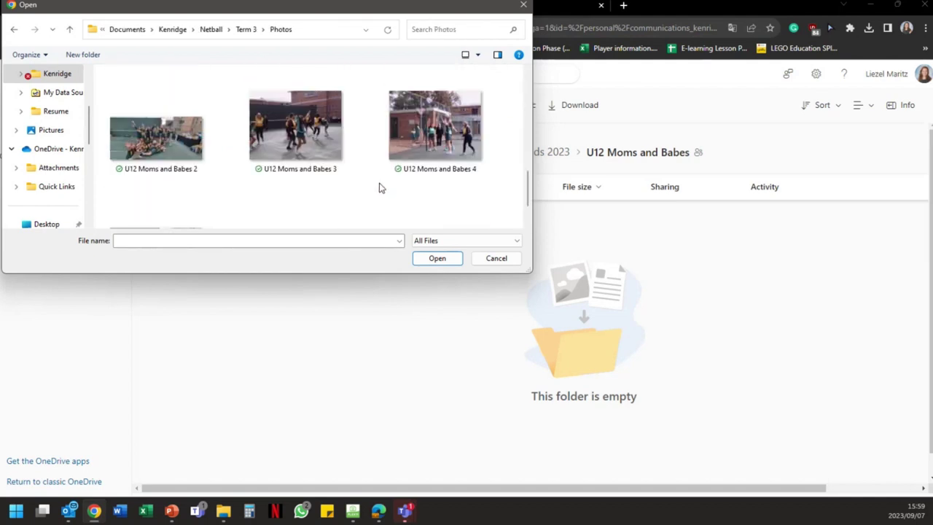
scroll(379, 188, down, 4)
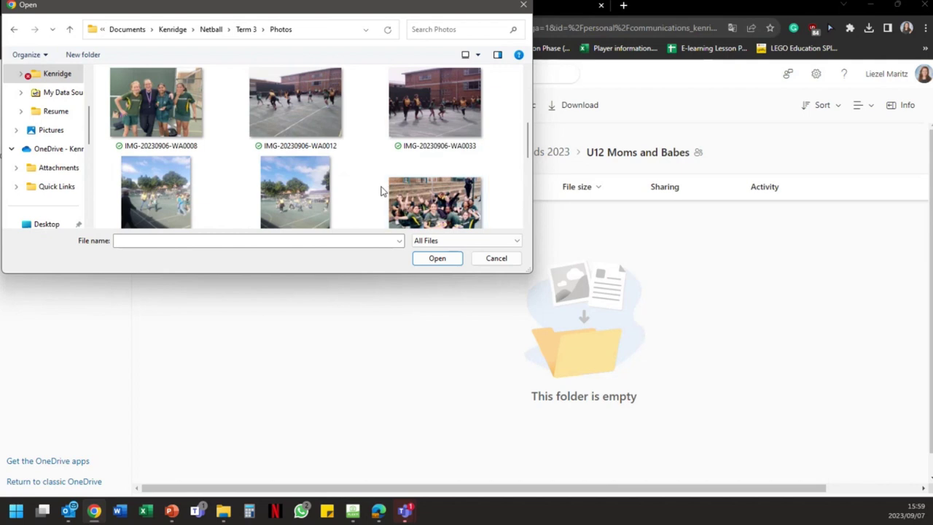
scroll(380, 191, down, 1)
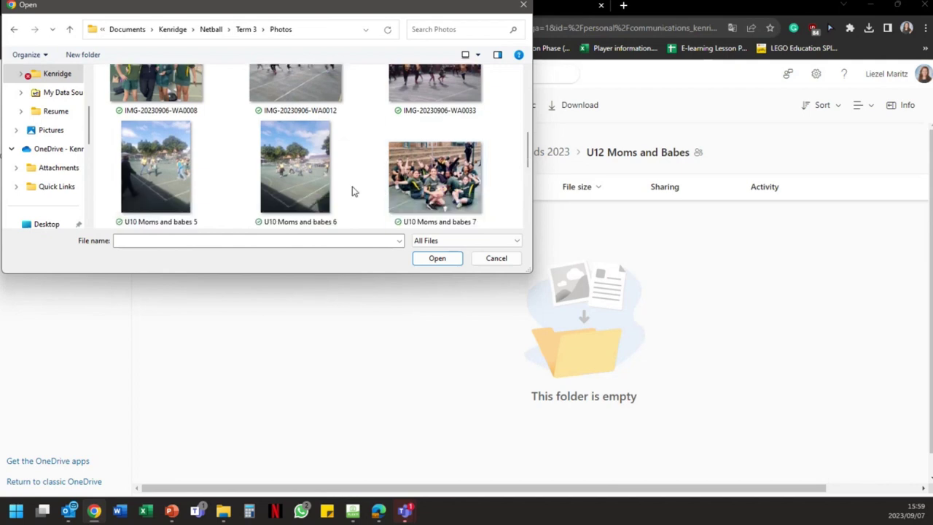
shift+click(164, 191)
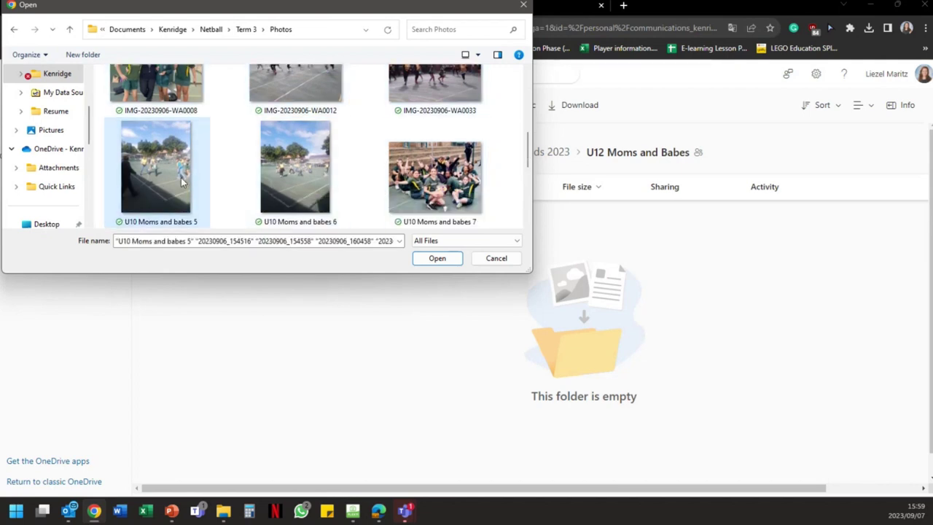
click(182, 182)
ctrl+click(293, 175)
ctrl+click(412, 178)
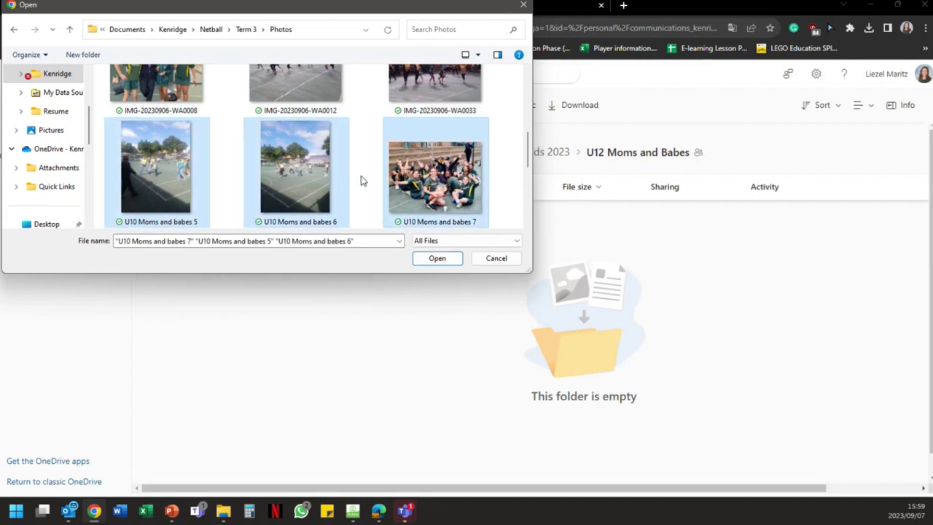
click(361, 181)
Upload the four photos U12 Moms and Babes, 2, 3 and 4 to the shared U12 Moms and Babes folder.
scroll(364, 157, down, 2)
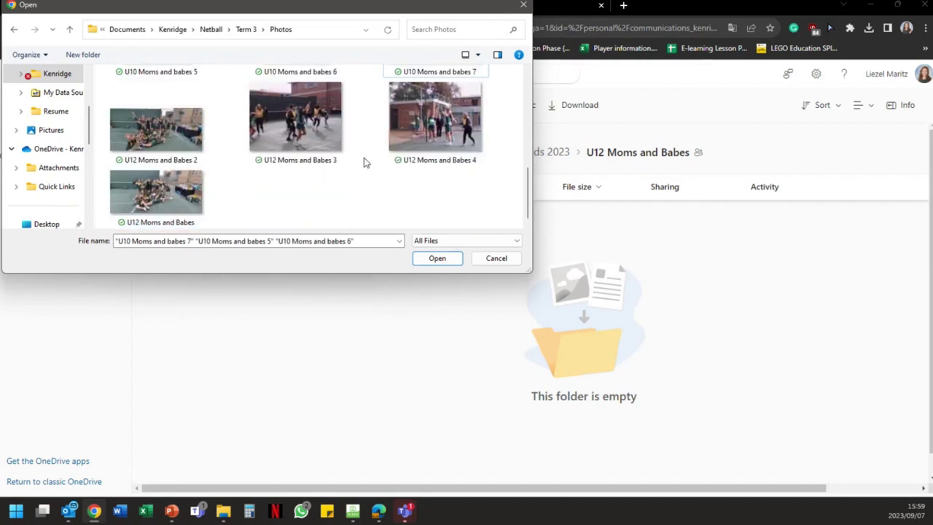
ctrl+scroll(364, 157, down, 1)
ctrl+scroll(156, 123, down, 1)
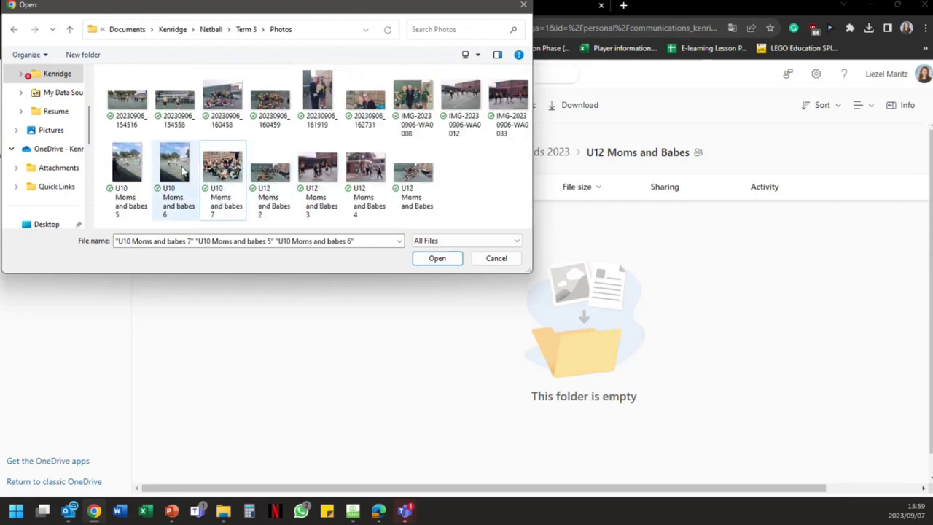
click(274, 168)
ctrl+click(335, 169)
ctrl+click(371, 169)
ctrl+click(413, 174)
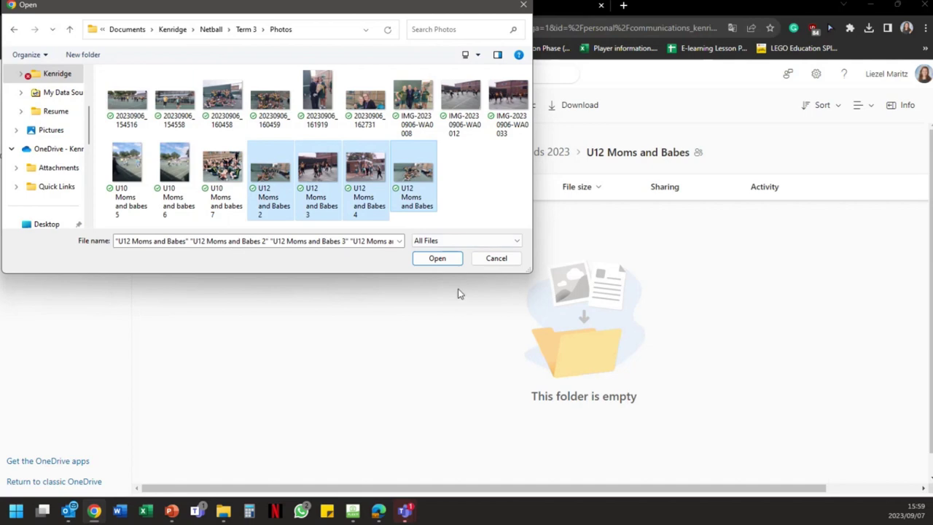
click(438, 260)
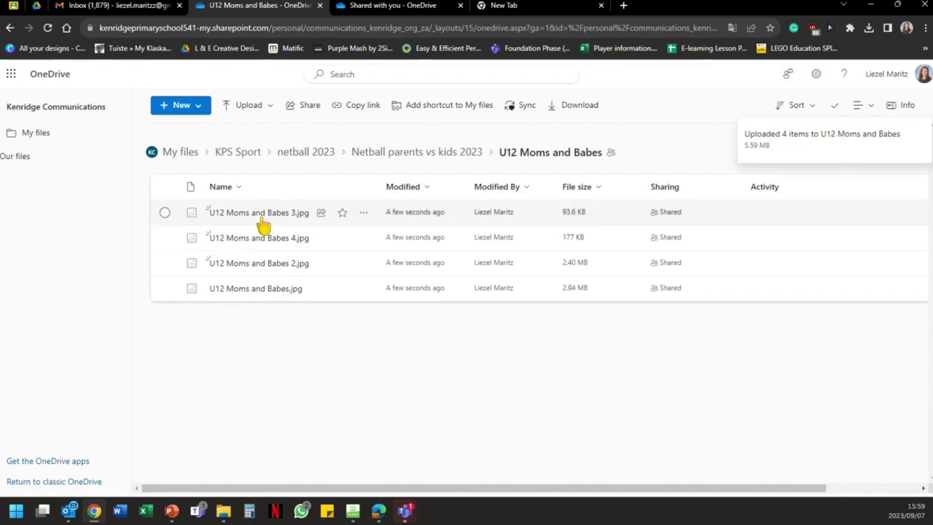
Create a green folder named U12CD in the parent folder Netball parents vs kids 2023.
mouse_move(264, 290)
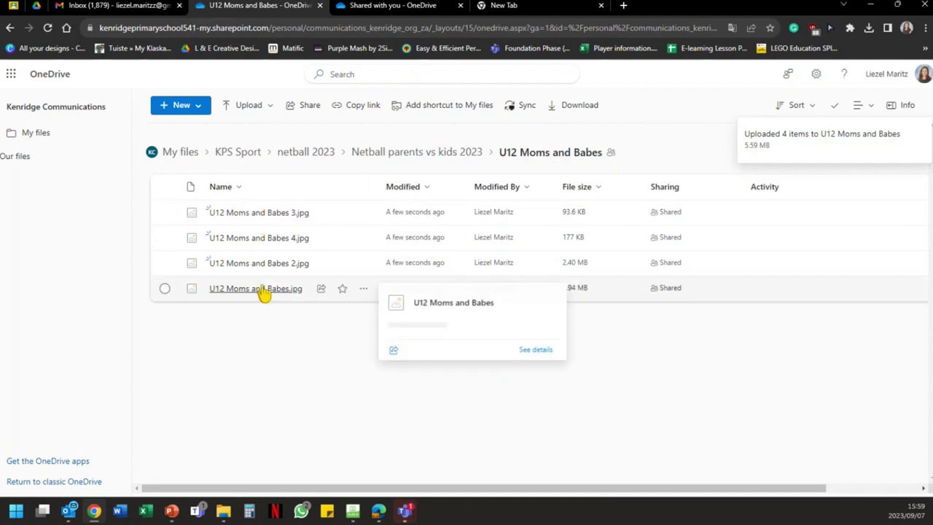
click(426, 154)
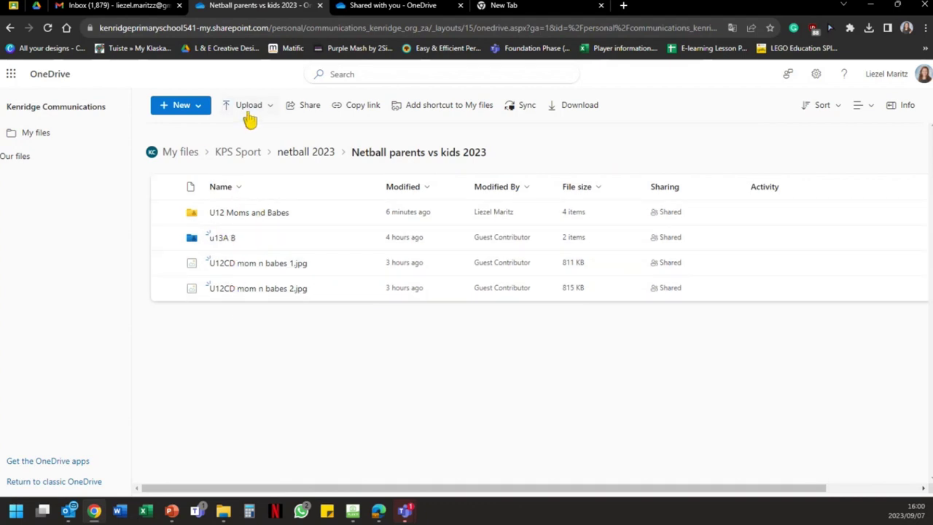
click(175, 108)
click(183, 130)
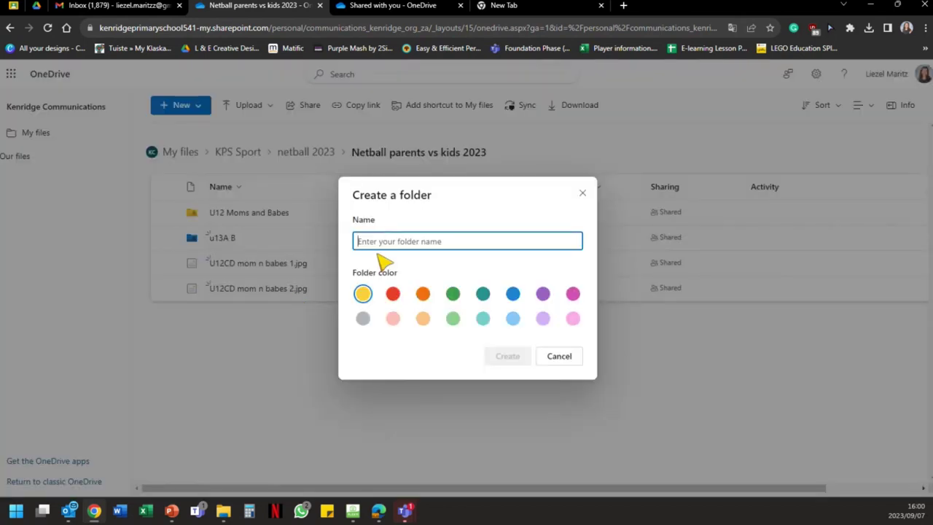
text(U12CD)
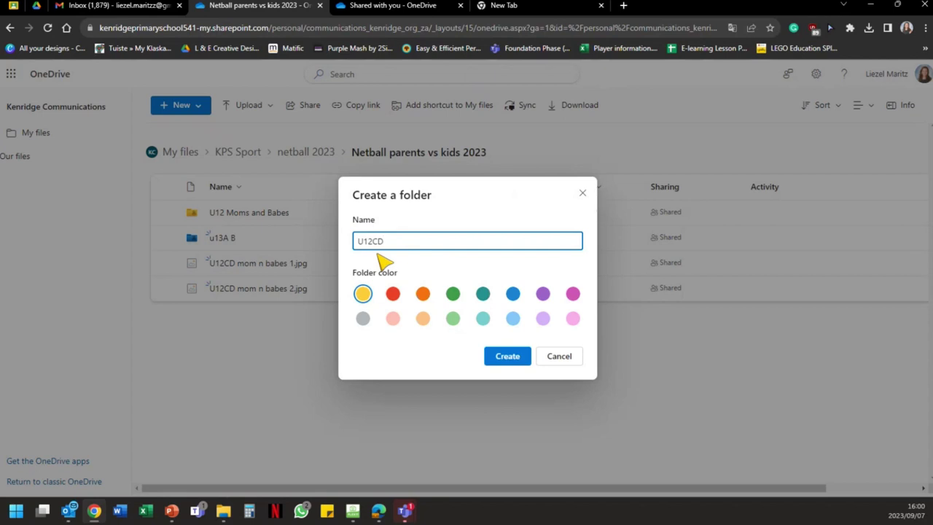
click(453, 294)
click(500, 355)
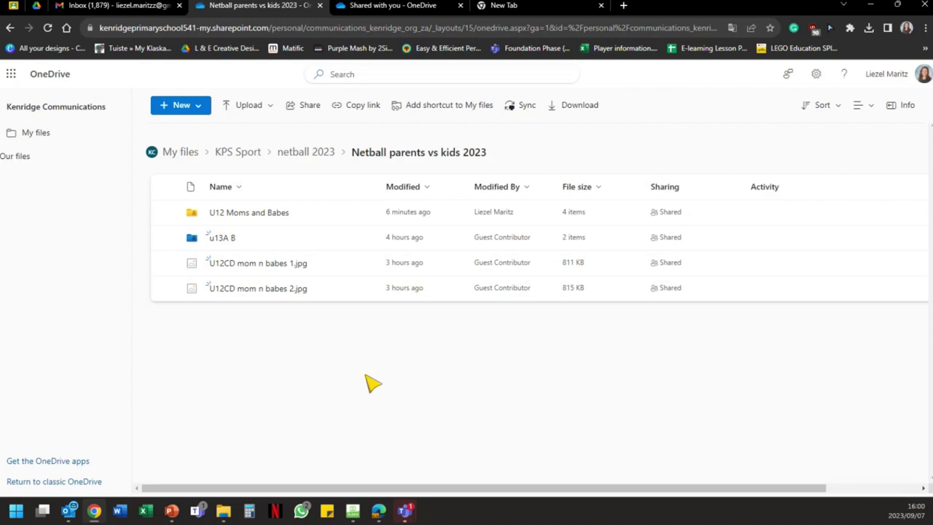
click(268, 290)
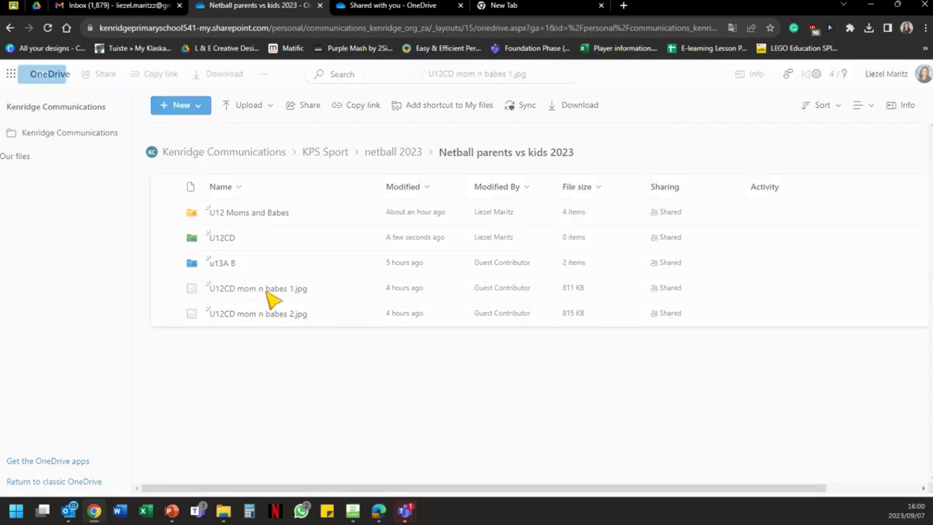
key(Escape)
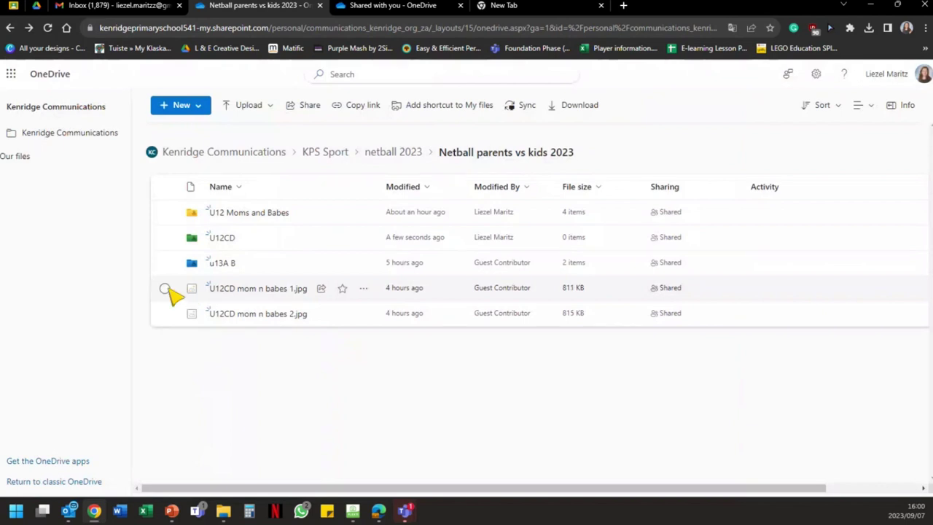
click(166, 289)
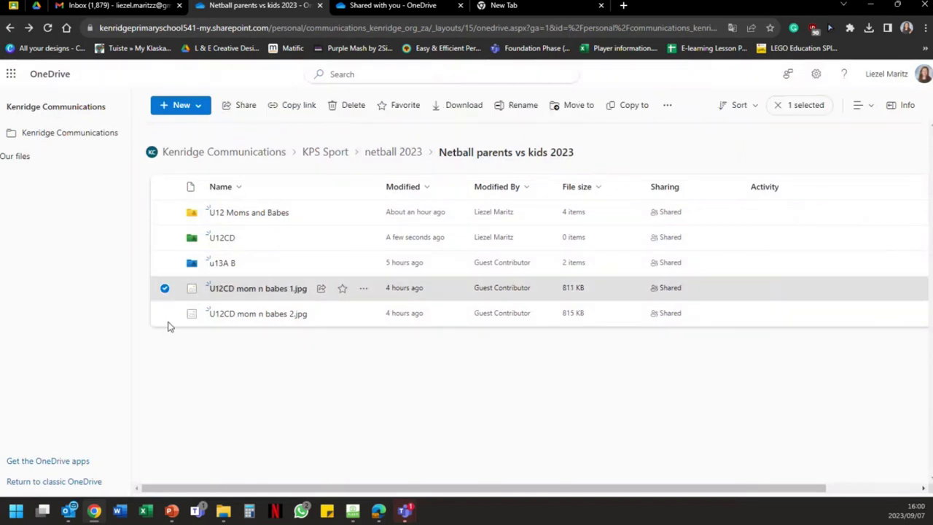
click(165, 314)
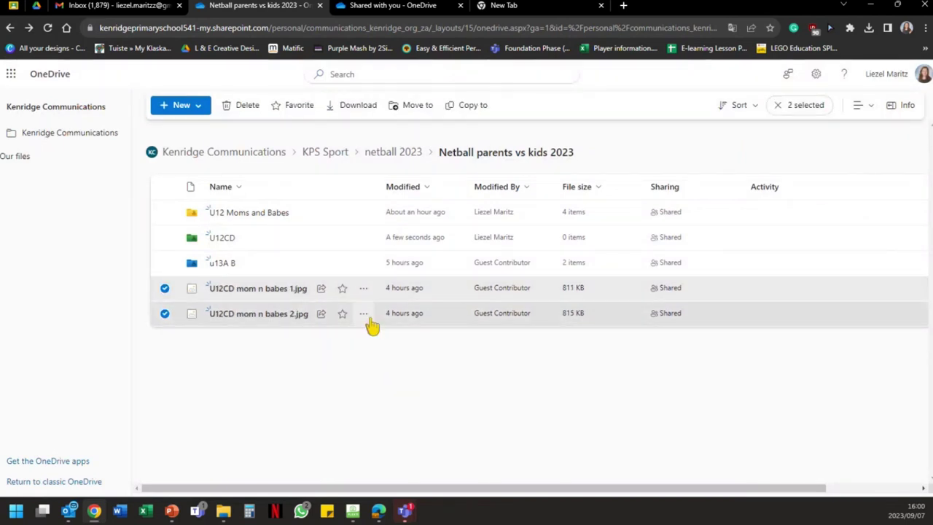
mouse_move(370, 322)
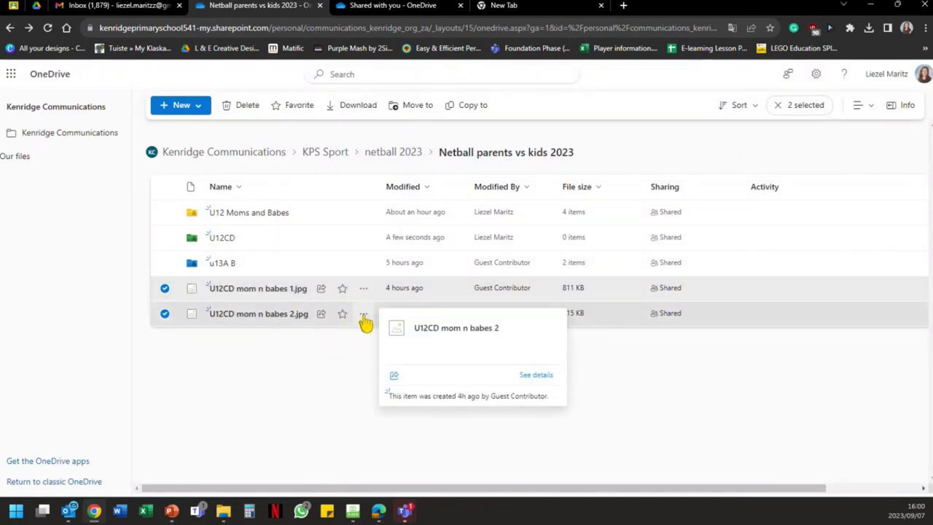
click(364, 321)
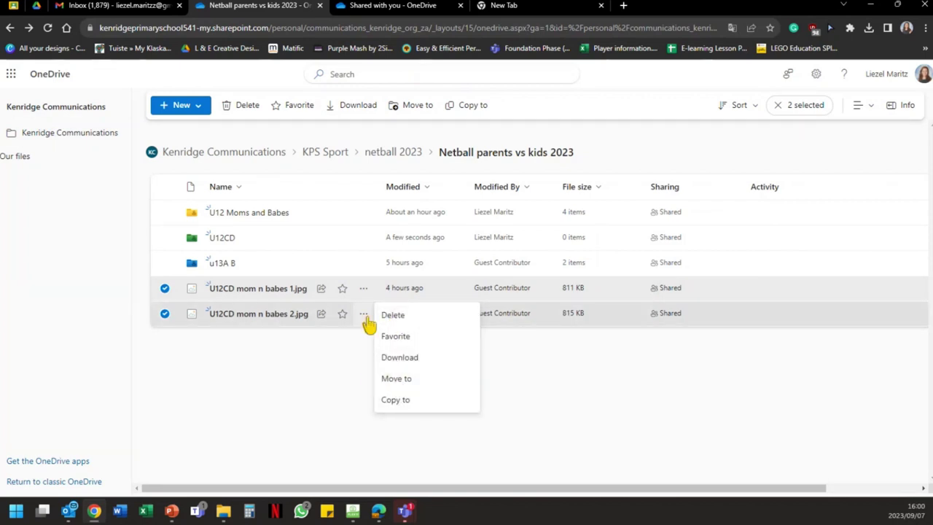
mouse_move(369, 323)
click(364, 350)
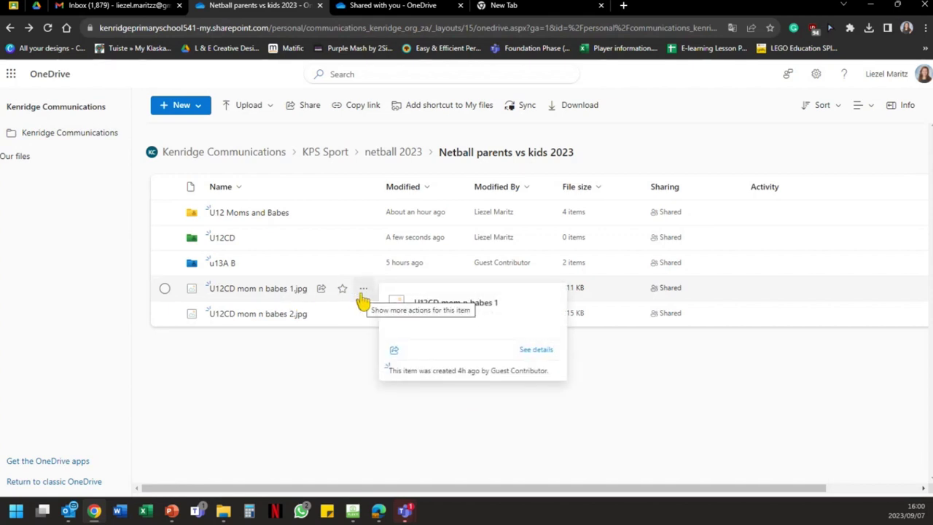
Move U12CD mom n babes 1.jpg and U12CD mom n babes 2.jpg together into the U12CD folder.
click(164, 289)
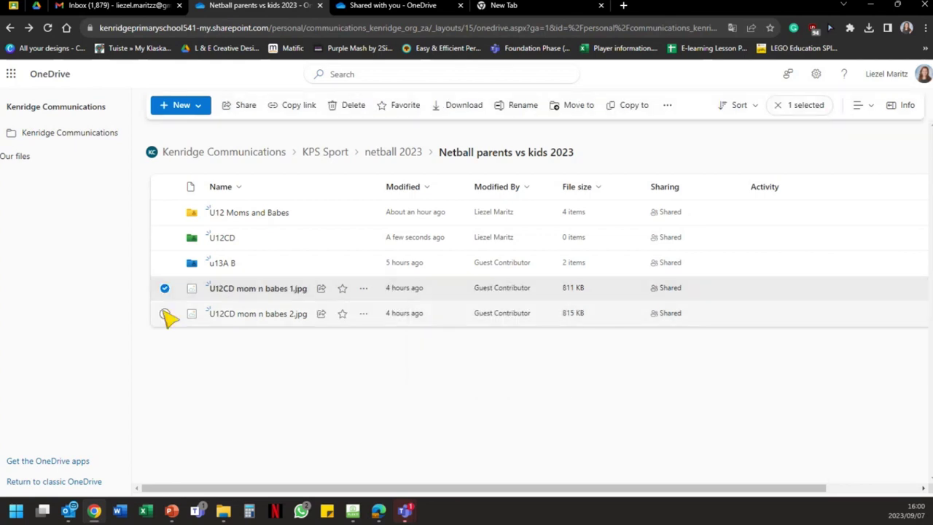
click(165, 314)
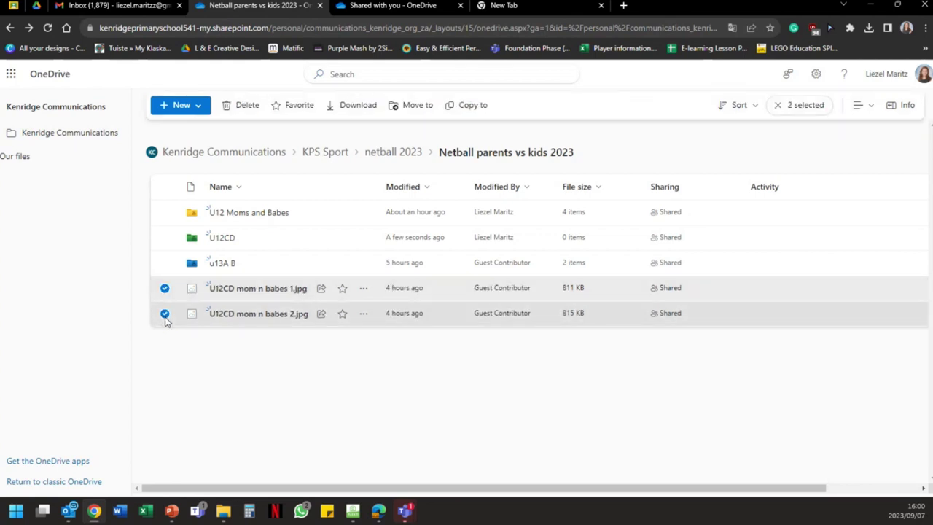
mouse_move(366, 315)
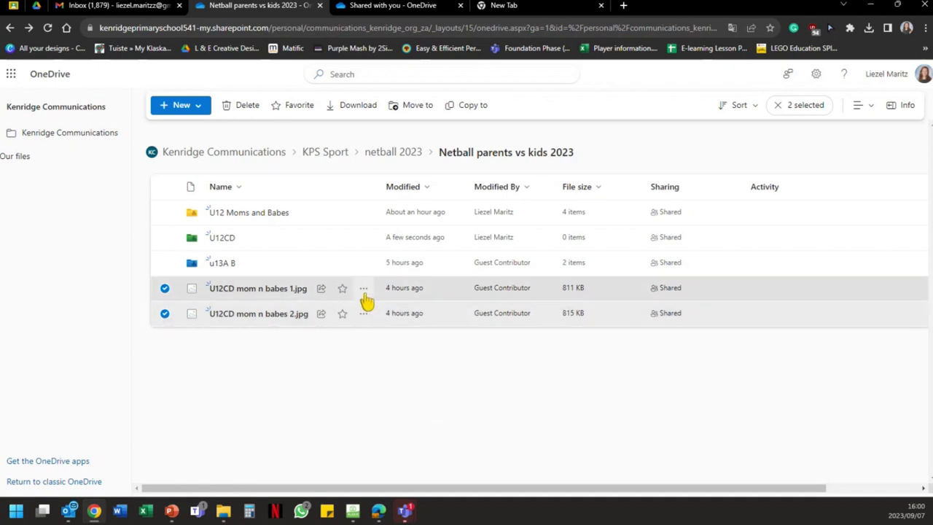
click(364, 295)
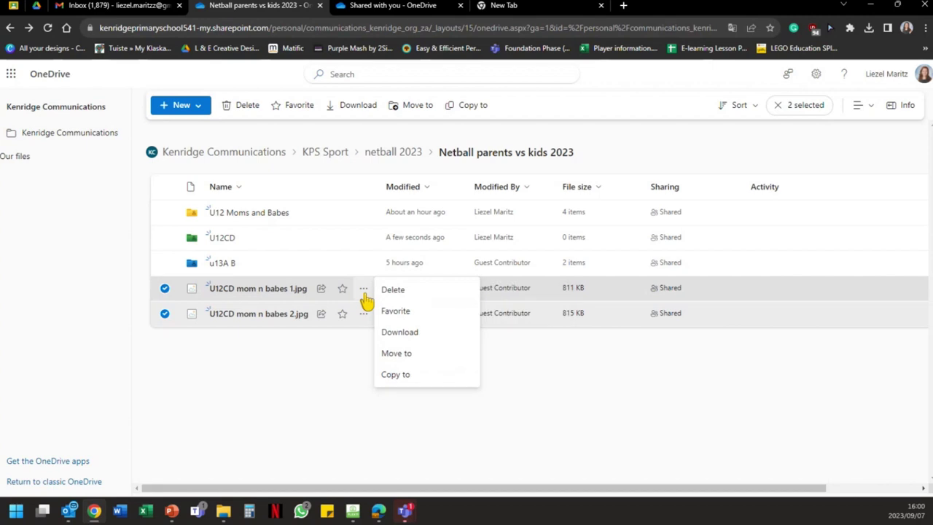
click(389, 354)
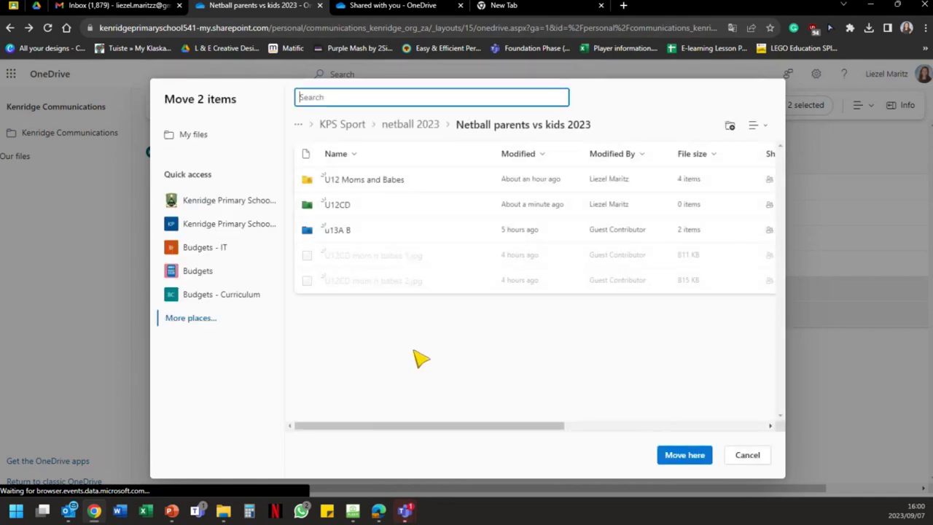
click(340, 210)
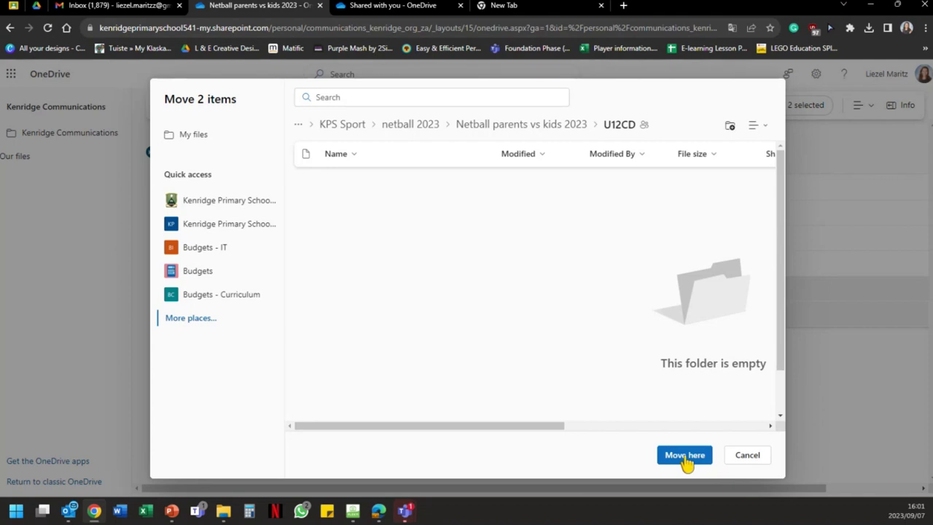
click(685, 455)
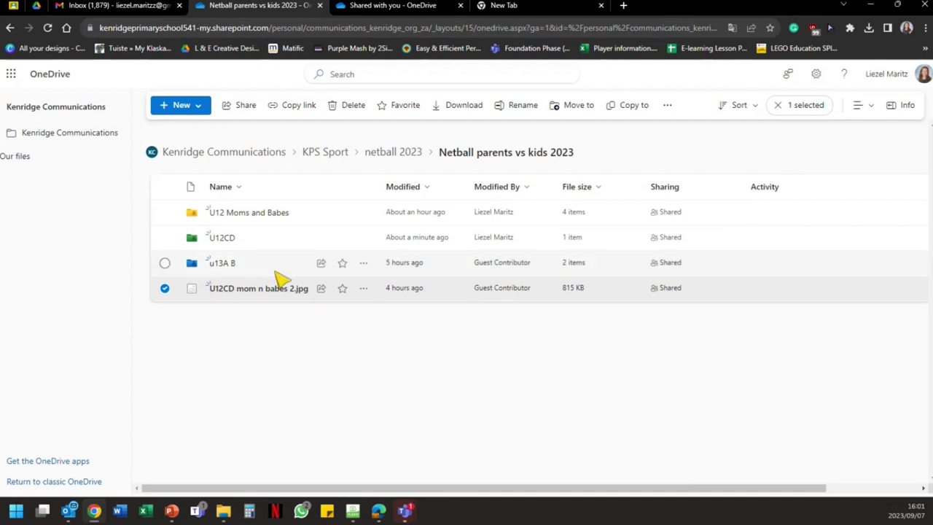
click(361, 290)
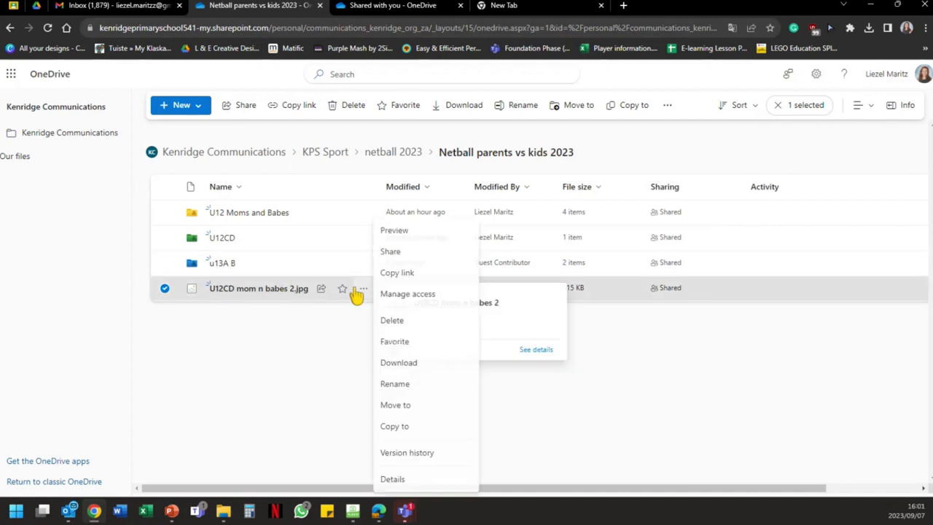
click(414, 405)
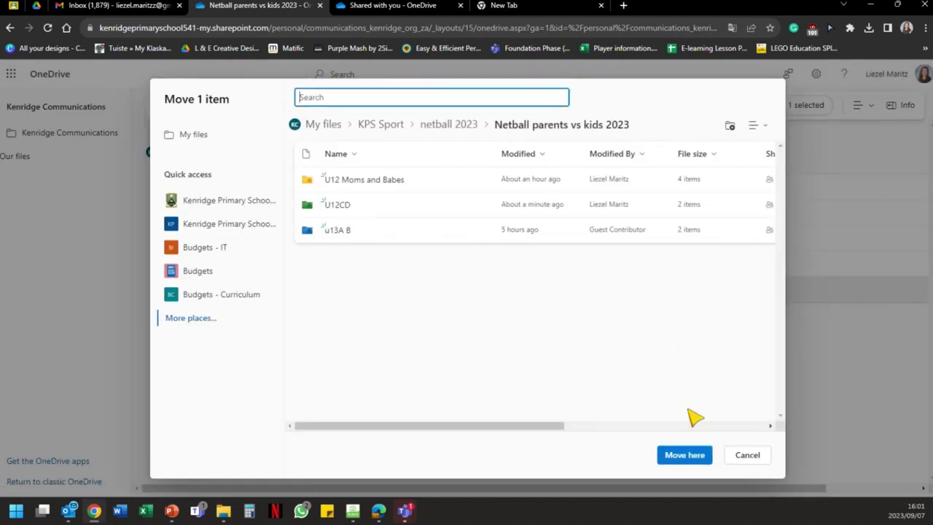
click(745, 456)
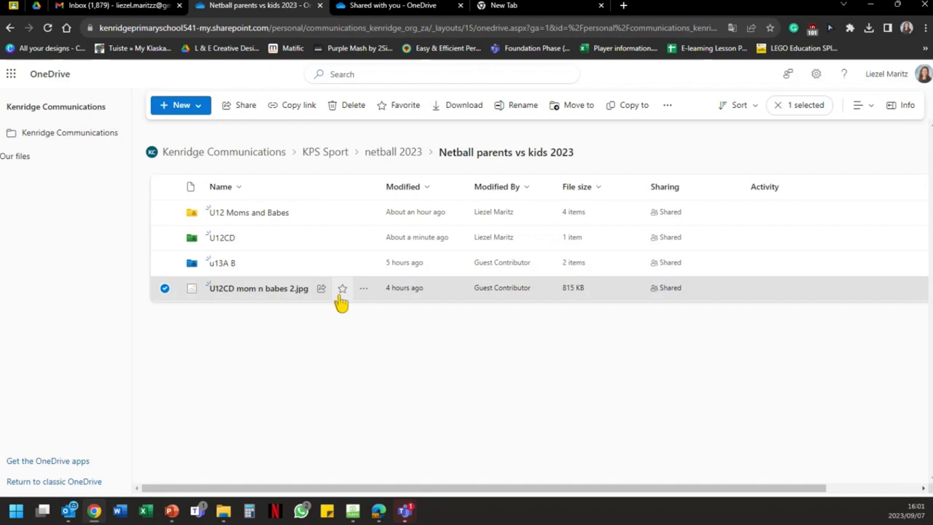
click(165, 288)
click(166, 289)
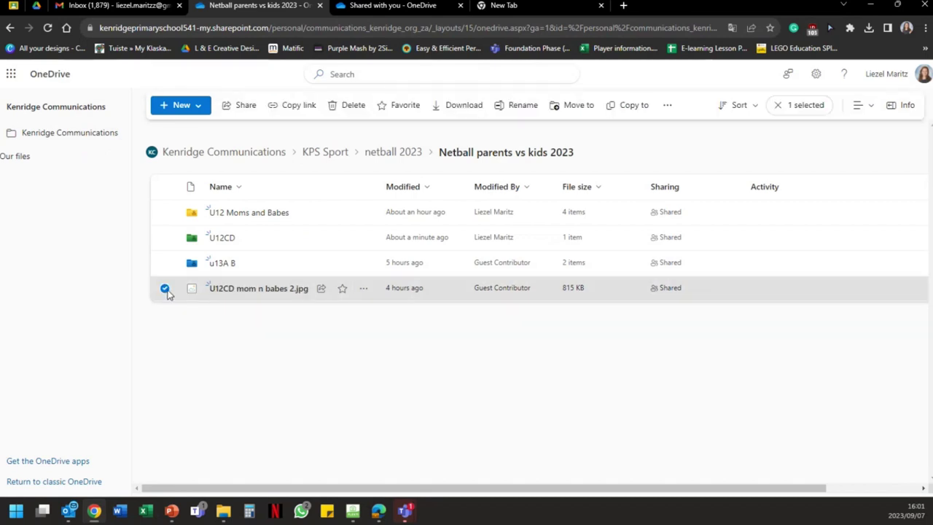
click(166, 289)
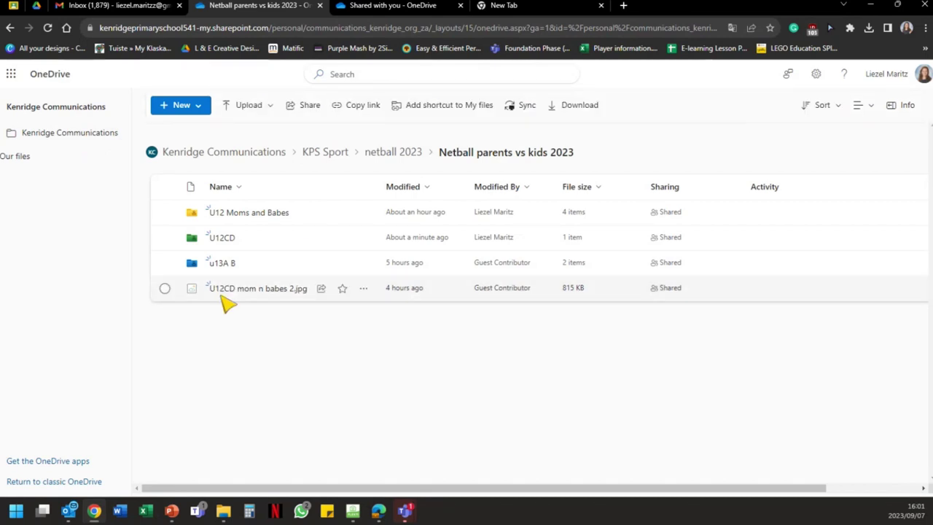
Move the remaining photo U12CD mom n babes 2.jpg from Netball parents vs kids 2023 into the U12CD folder.
click(166, 289)
mouse_move(364, 297)
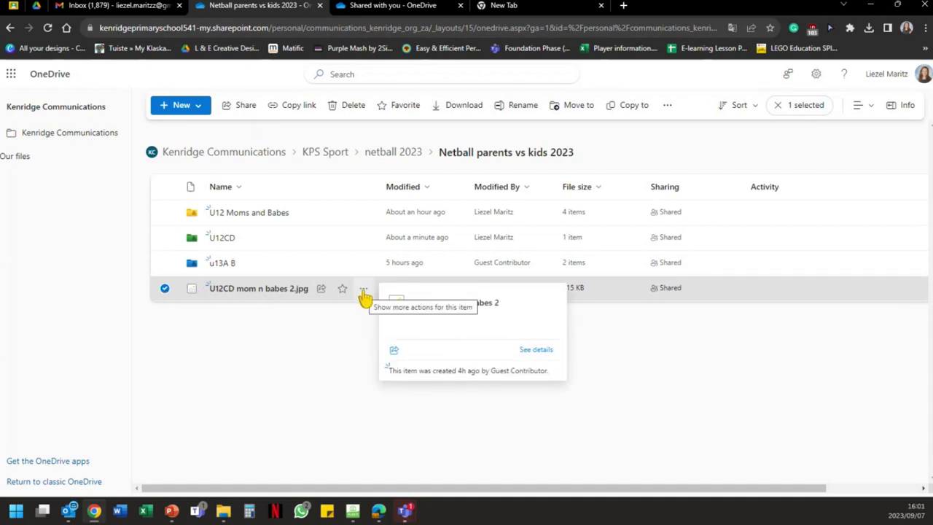
click(363, 291)
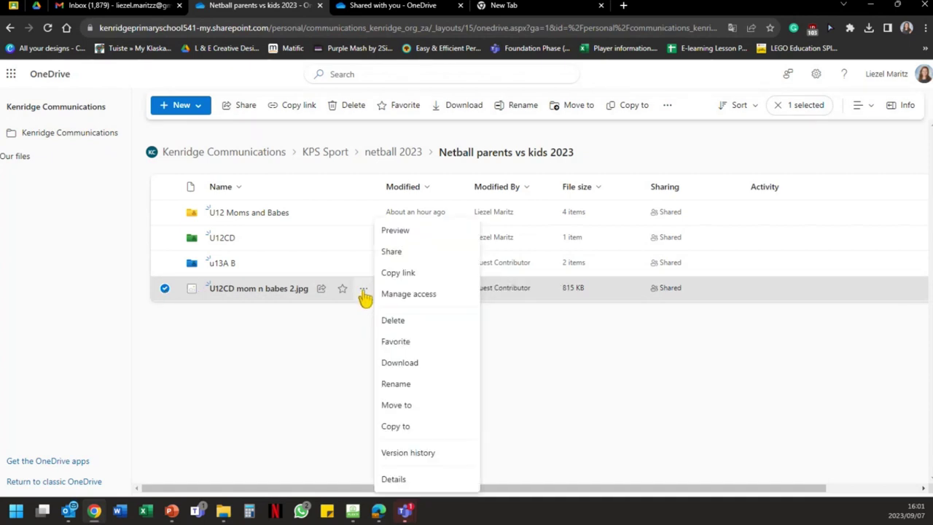
click(422, 415)
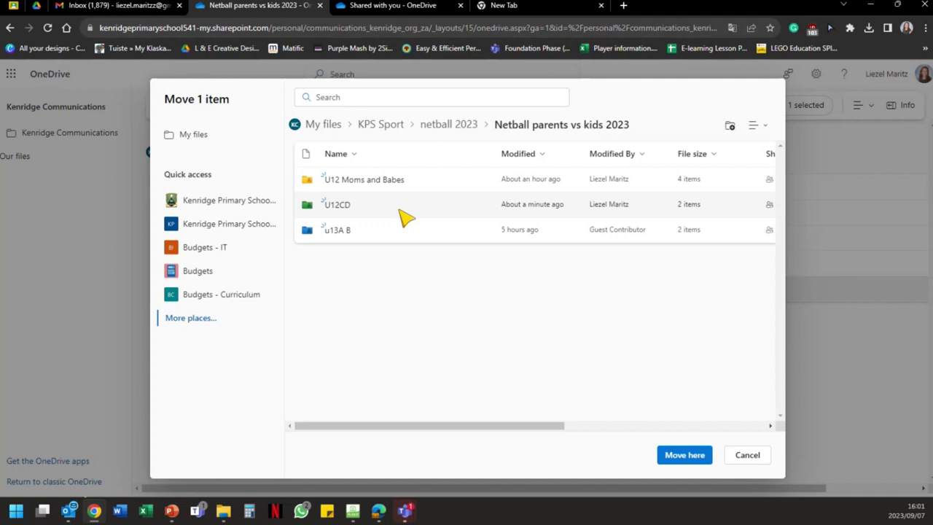
click(335, 207)
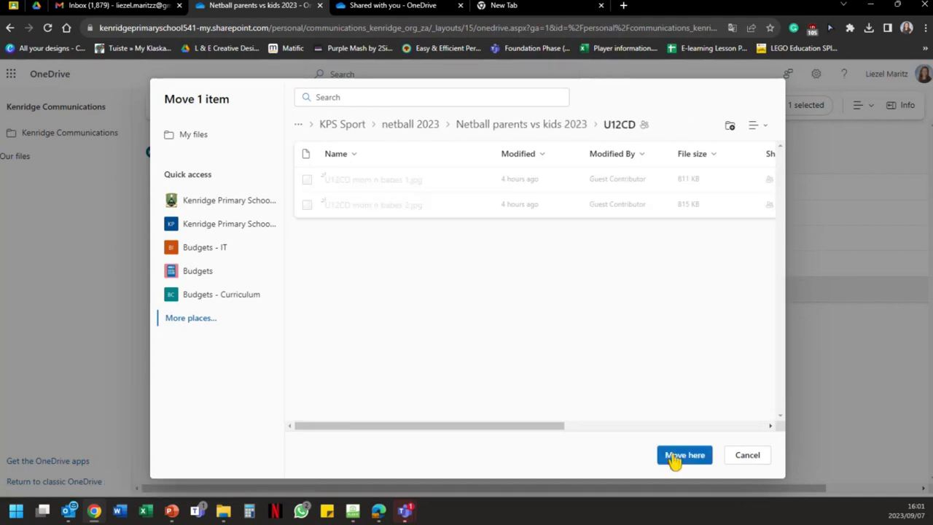
click(674, 456)
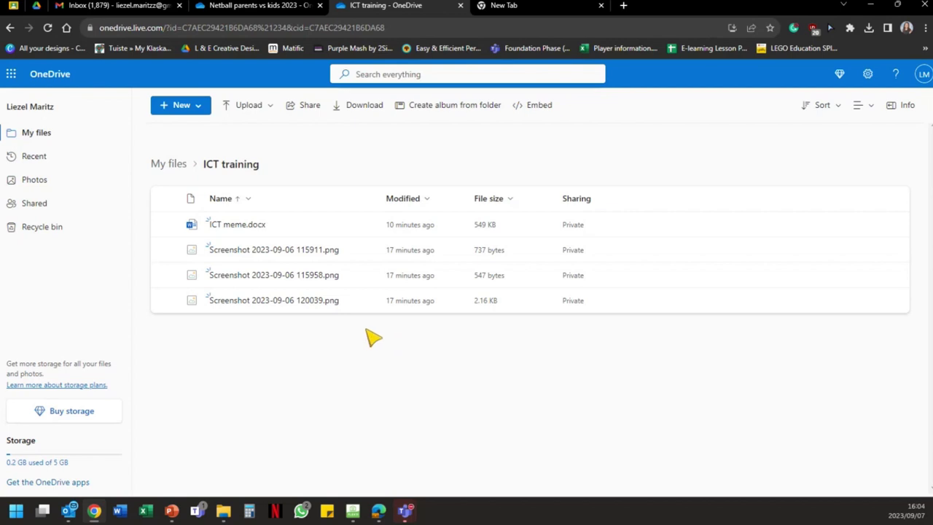
Examine the actions available for ICT meme.docx in the ICT training folder.
right_click(327, 225)
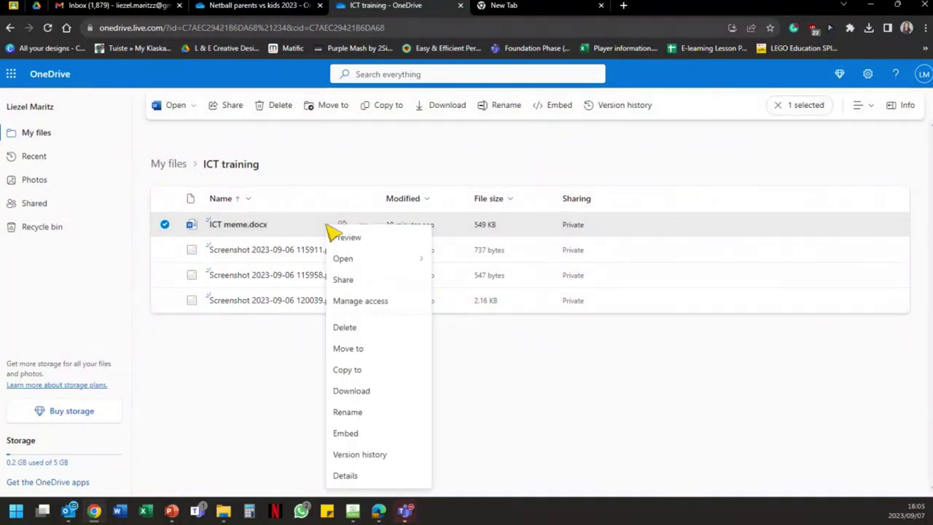
click(322, 232)
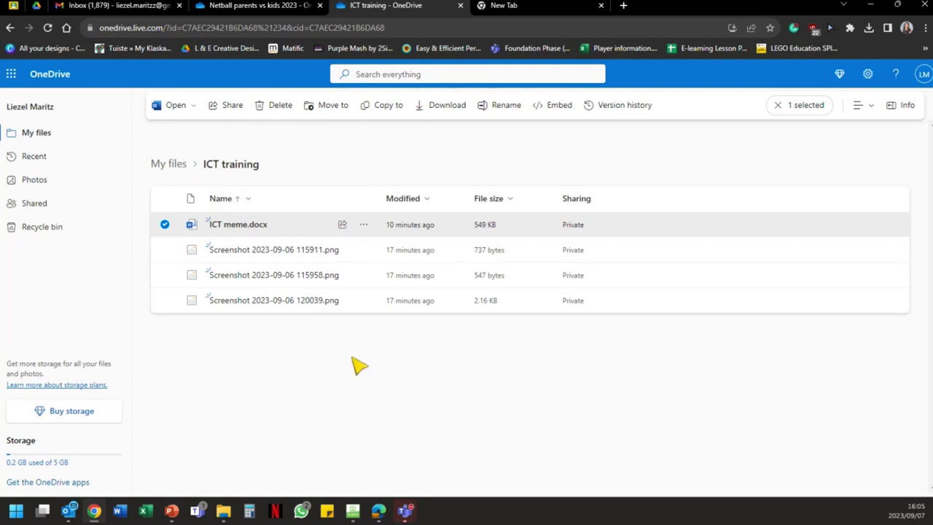
right_click(352, 331)
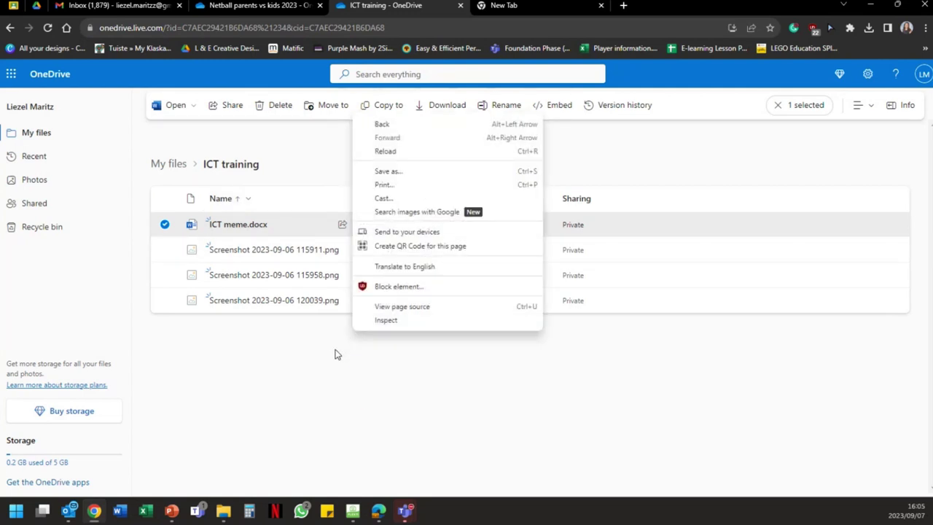
right_click(323, 227)
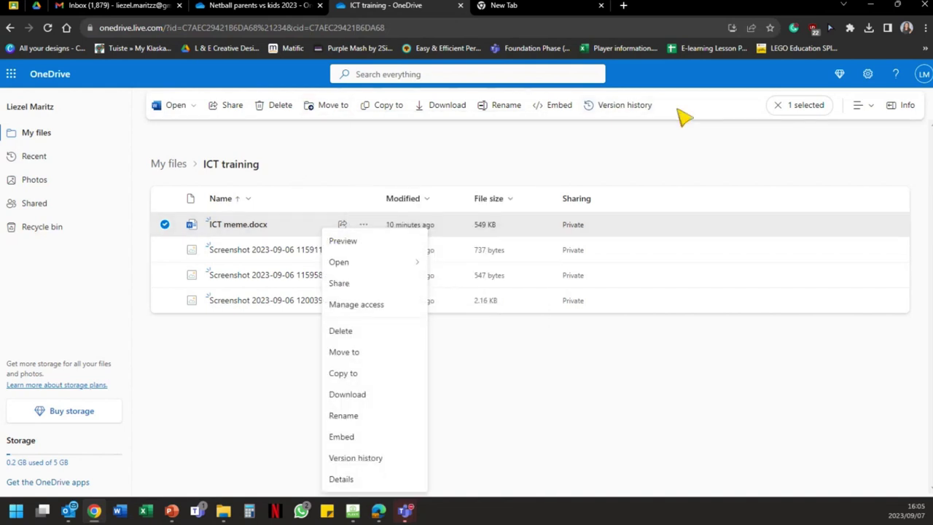
click(316, 230)
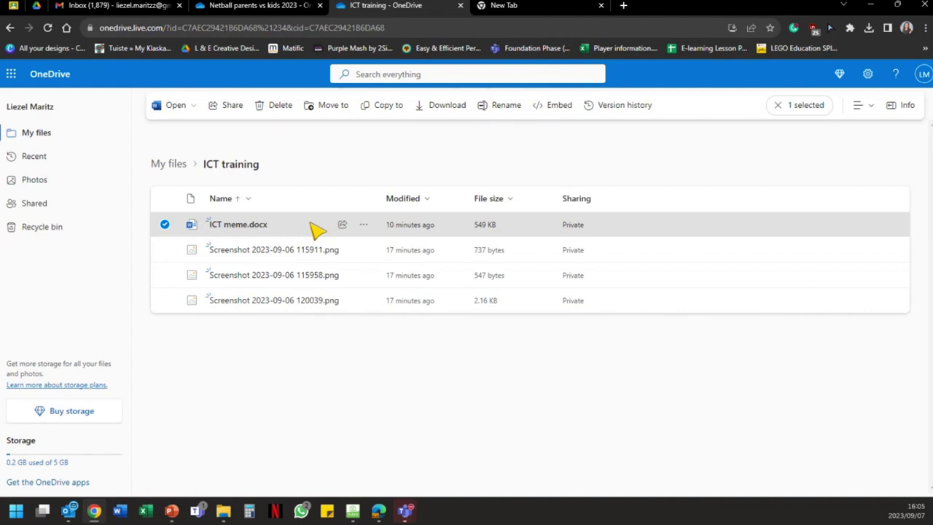
right_click(316, 230)
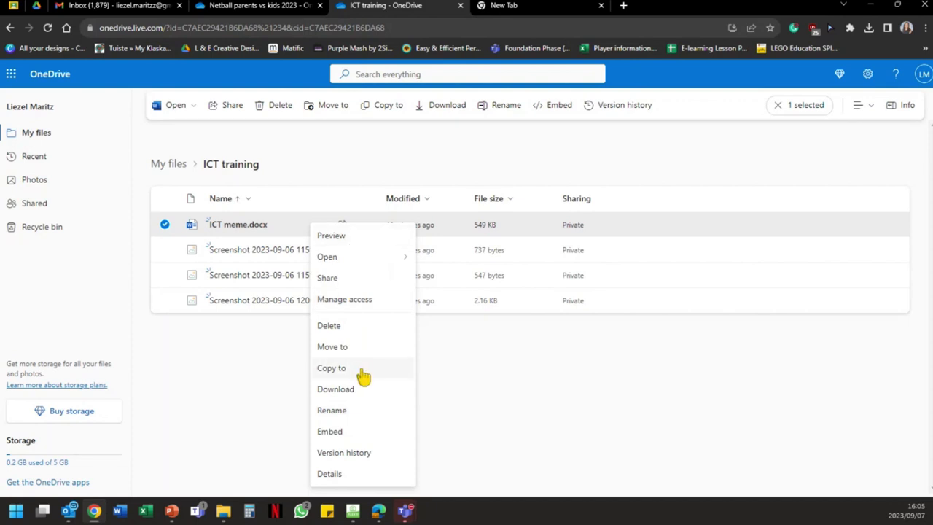
click(254, 381)
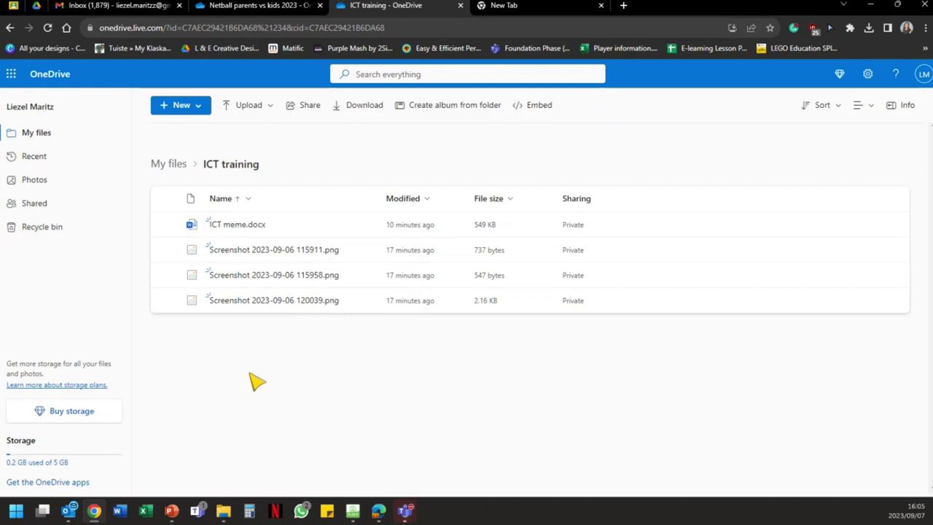
Select ICT meme.docx and look at its Send link dialog and link access settings without sending anything.
click(164, 224)
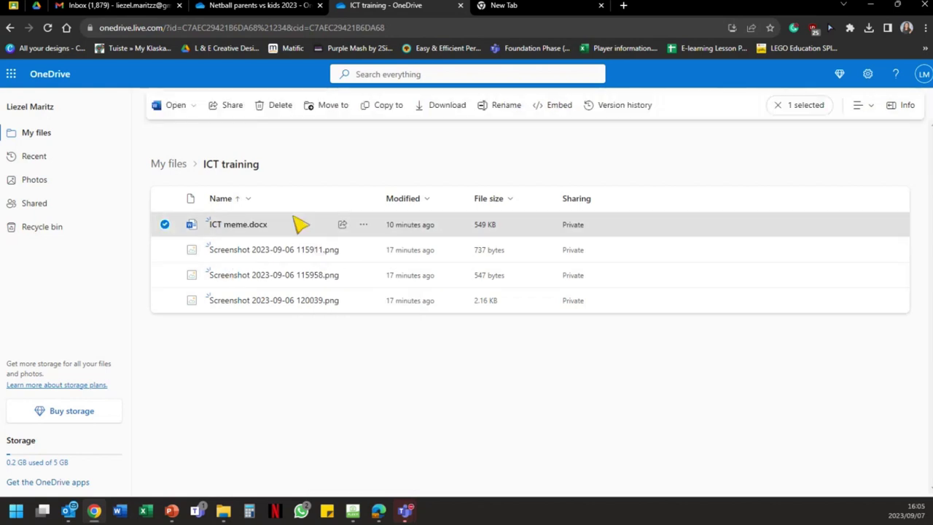
click(226, 119)
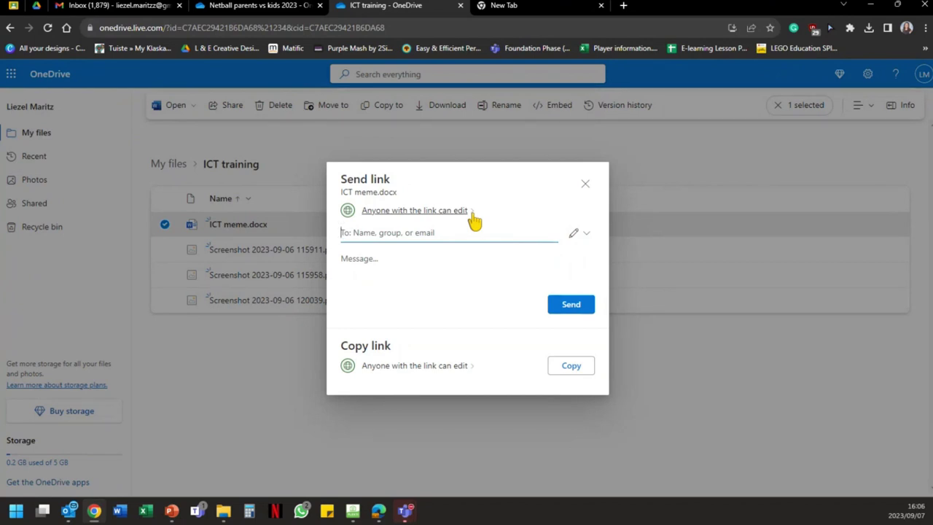
click(471, 211)
click(585, 166)
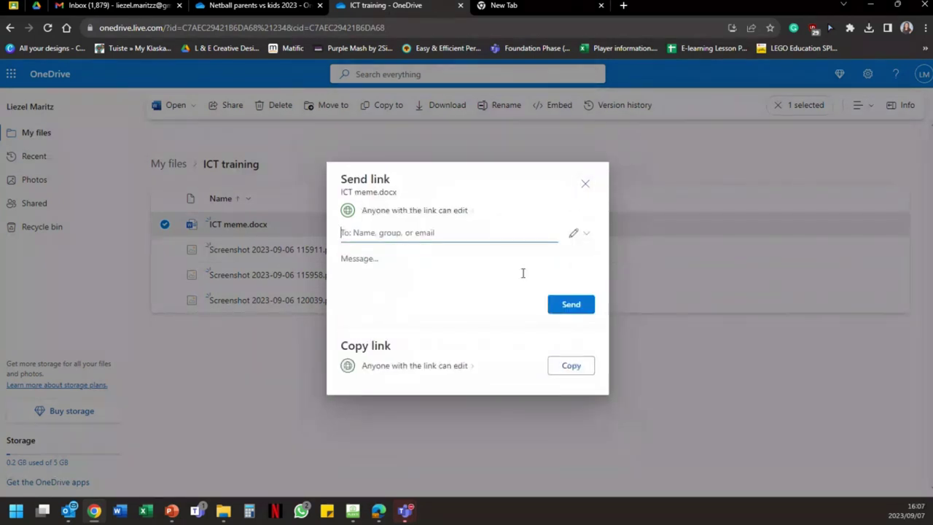
click(584, 184)
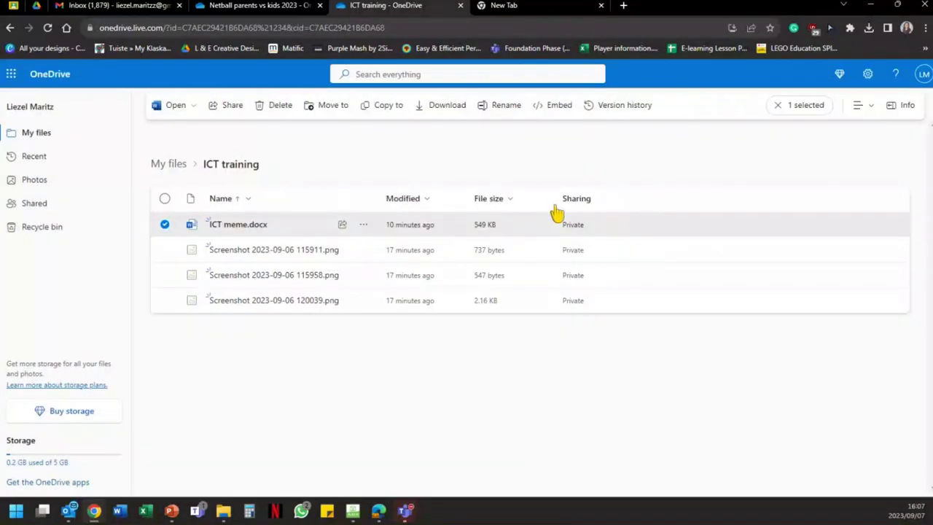
Reopen sharing for ICT meme.docx and examine its link permission choices and sharing settings.
click(227, 107)
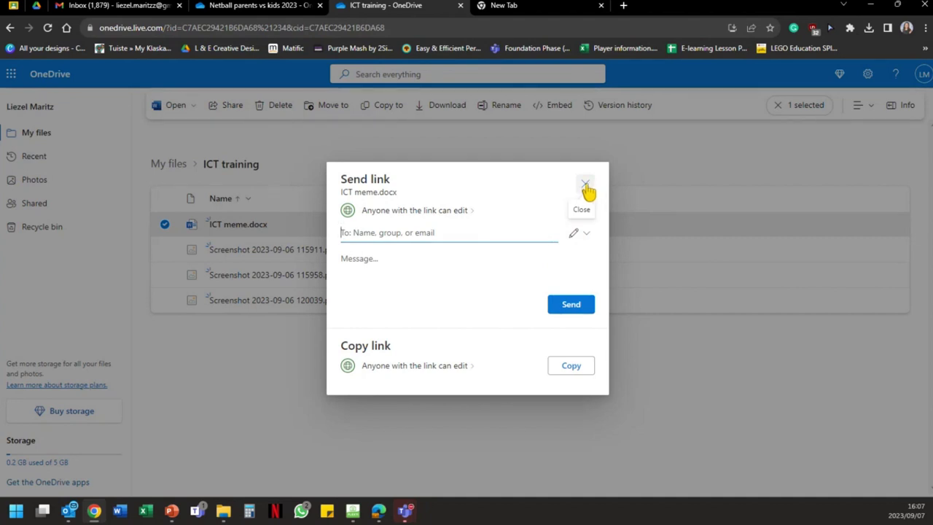
click(587, 235)
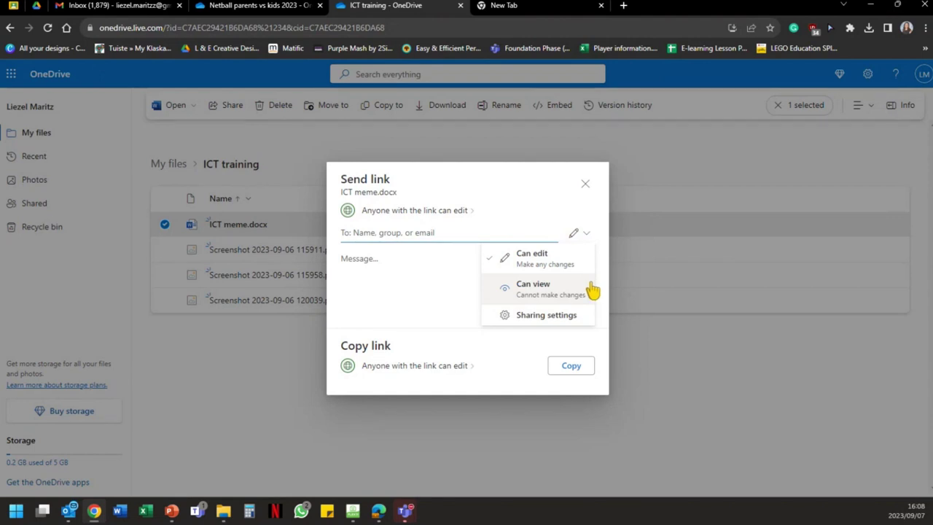
click(584, 324)
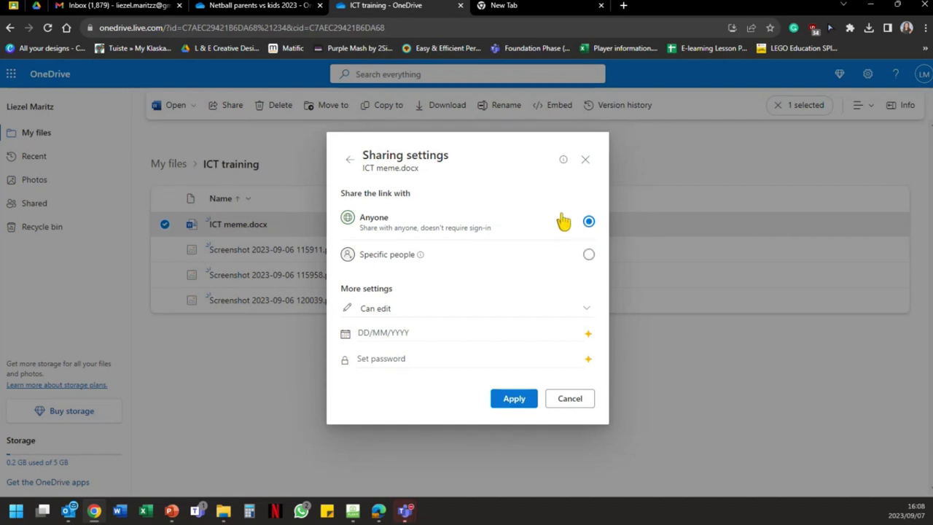
click(349, 163)
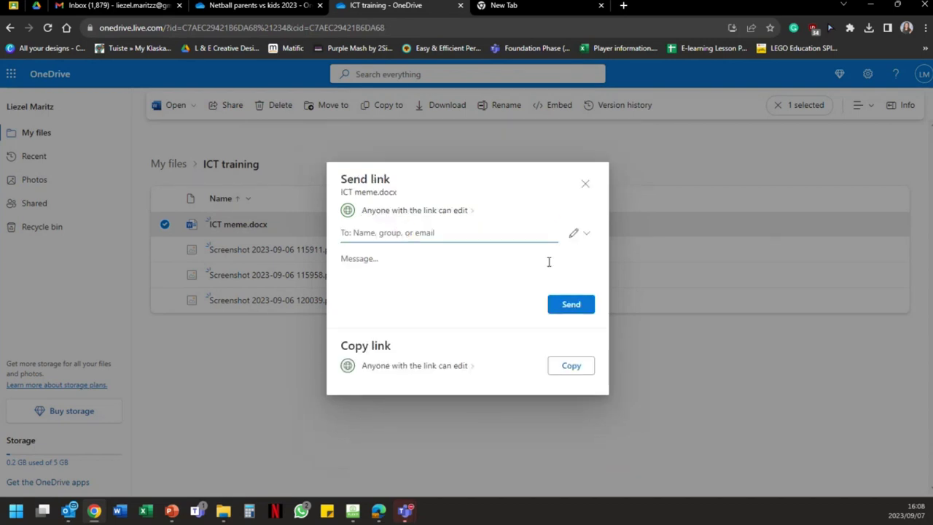
Try the ICT meme.docx link permission as Can view, as Can edit, and again as Can view.
click(587, 234)
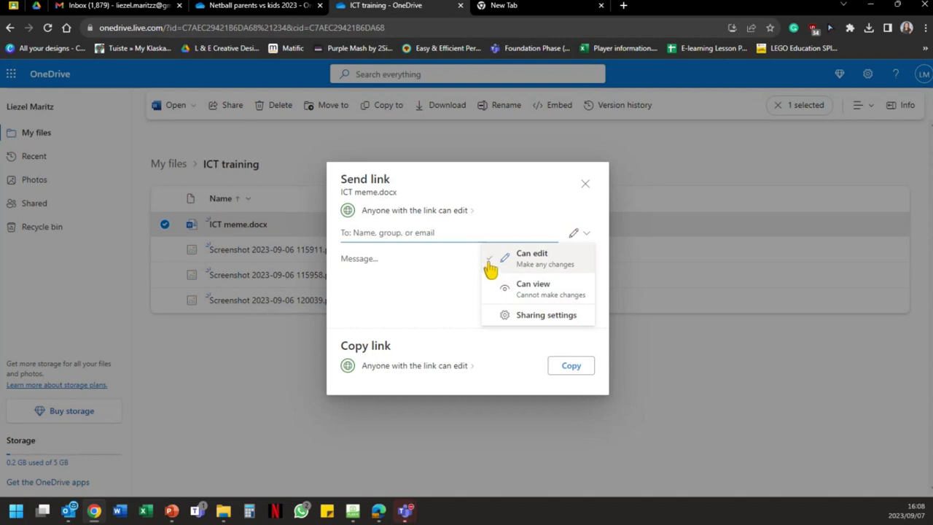
click(491, 286)
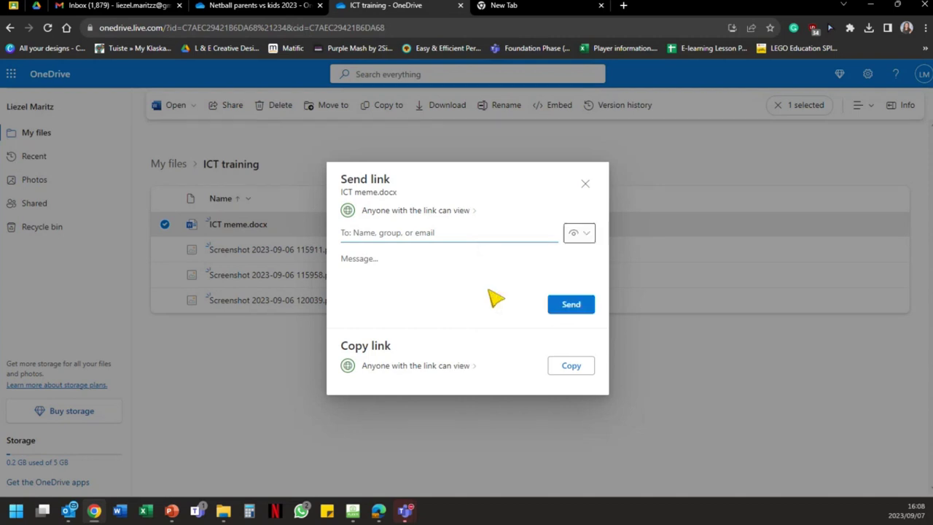
click(580, 235)
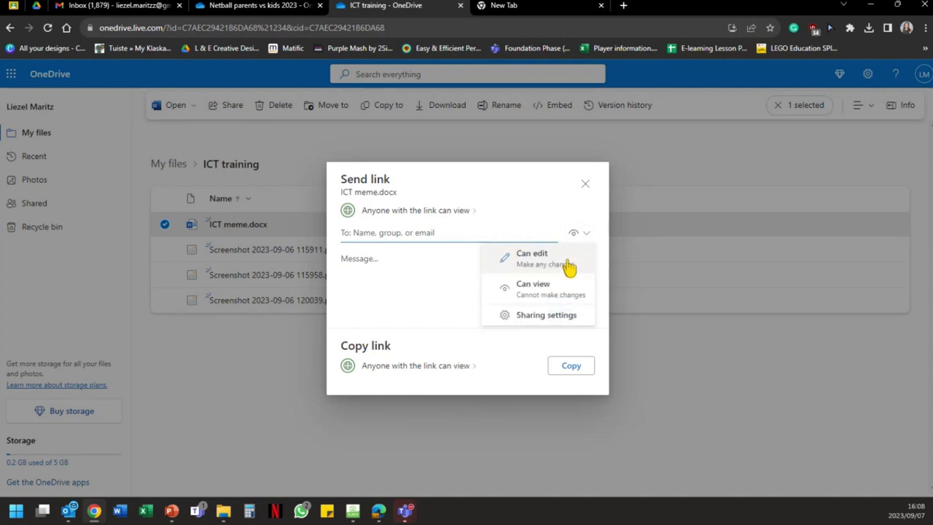
click(493, 274)
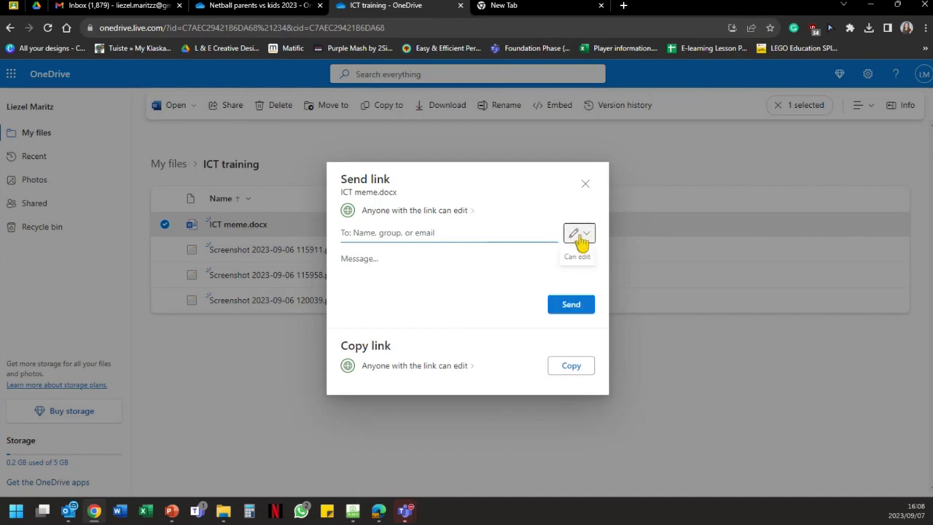
click(580, 240)
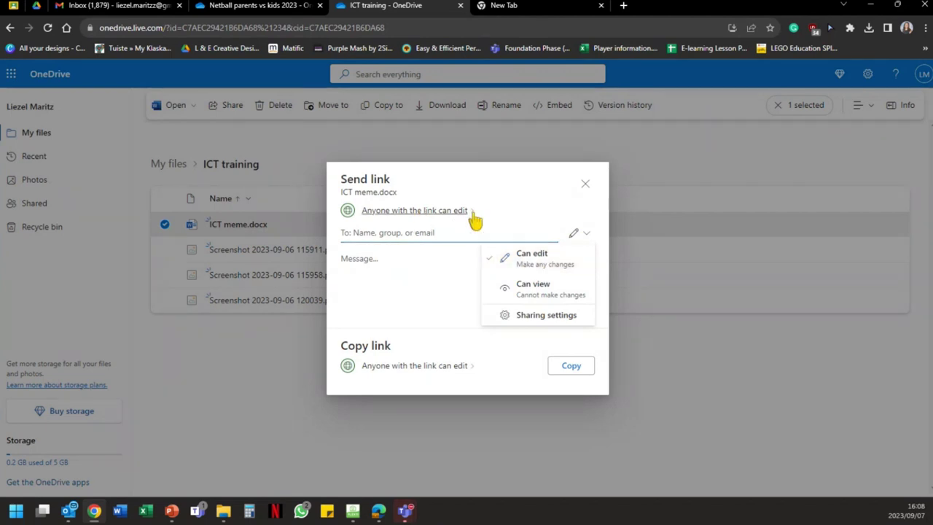
click(548, 292)
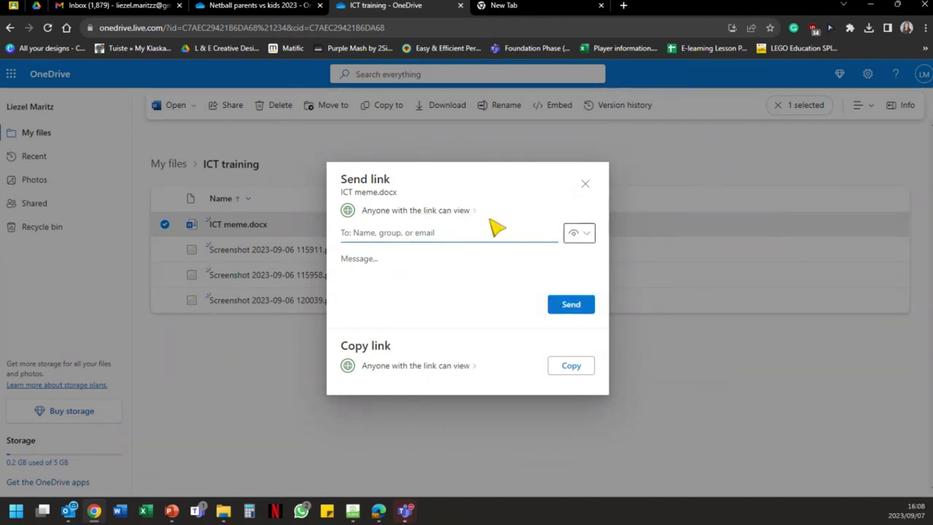
Examine the audience, expiry date and password options for the view-only link, and close sharing without applying changes.
click(587, 234)
click(544, 317)
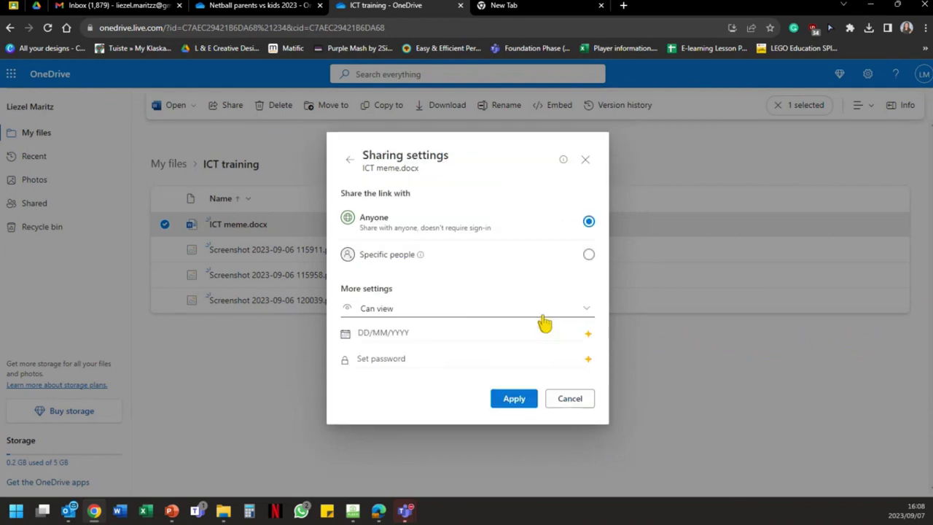
click(347, 160)
click(587, 235)
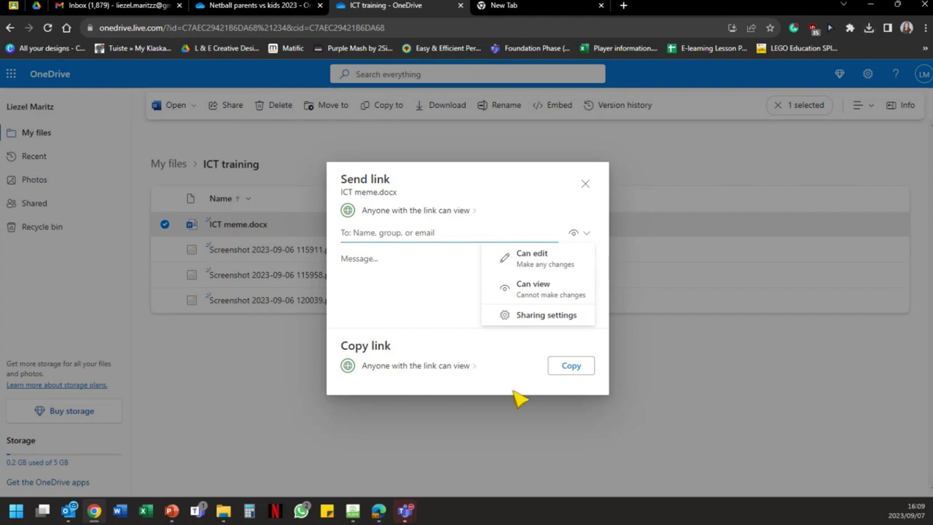
click(539, 315)
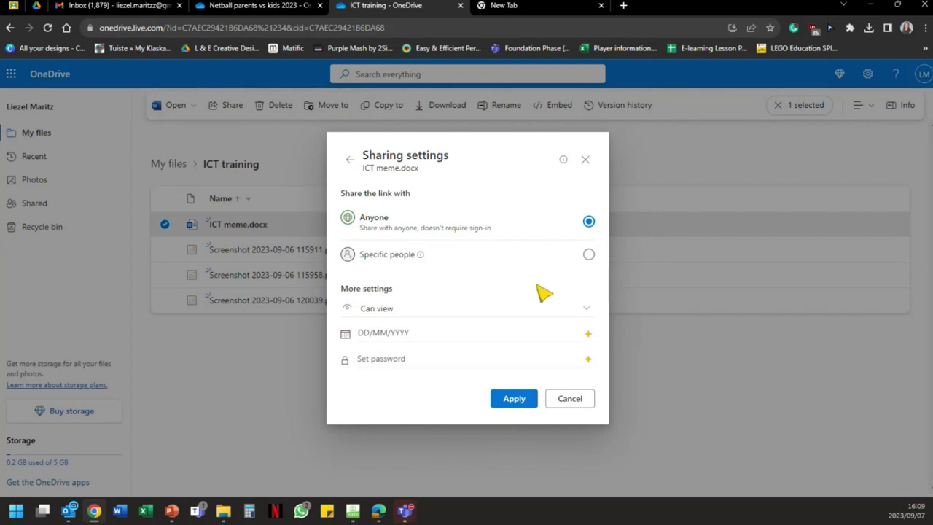
click(245, 365)
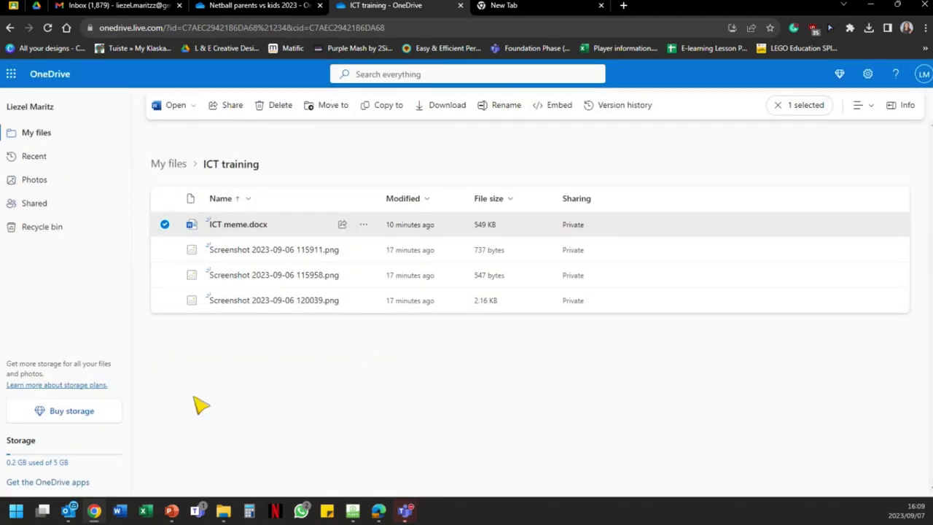
Switch briefly to the school OneDrive tab, return to ICT training, and open the link sharing settings for ICT meme.docx.
click(259, 5)
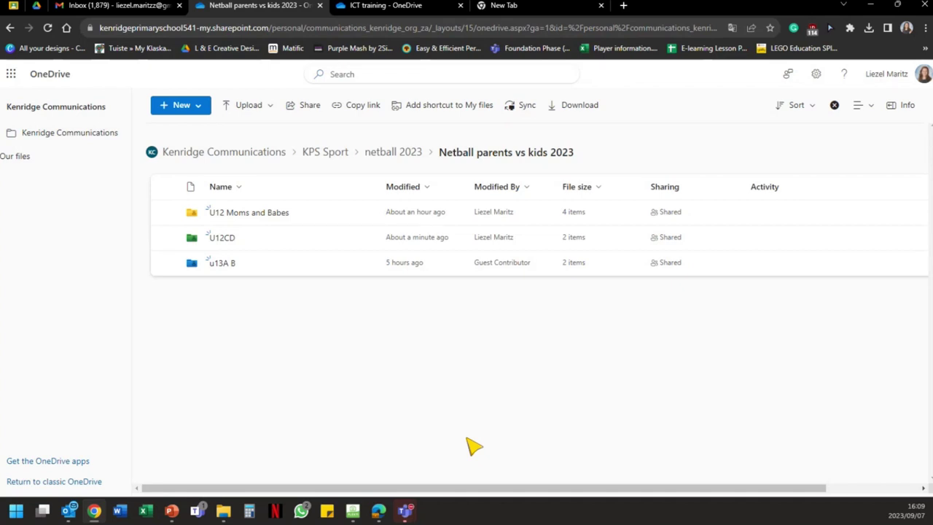
click(373, 11)
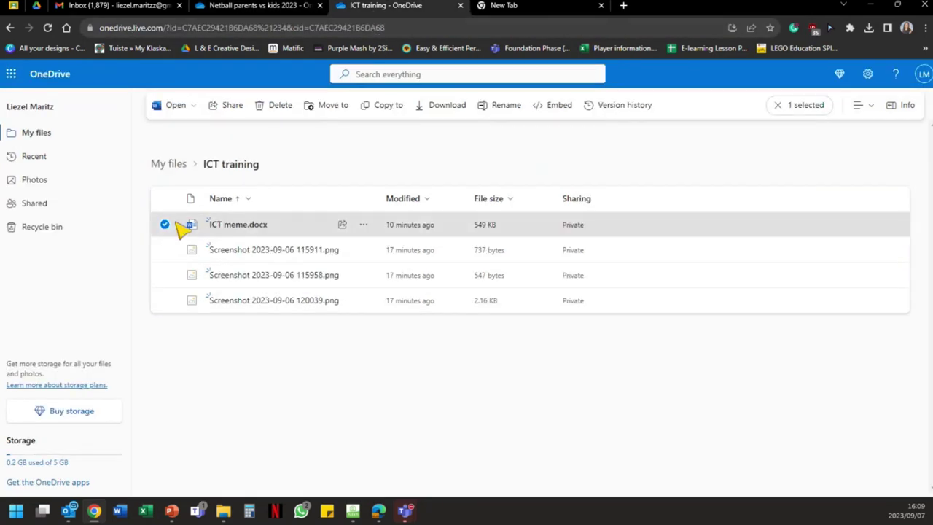
click(227, 105)
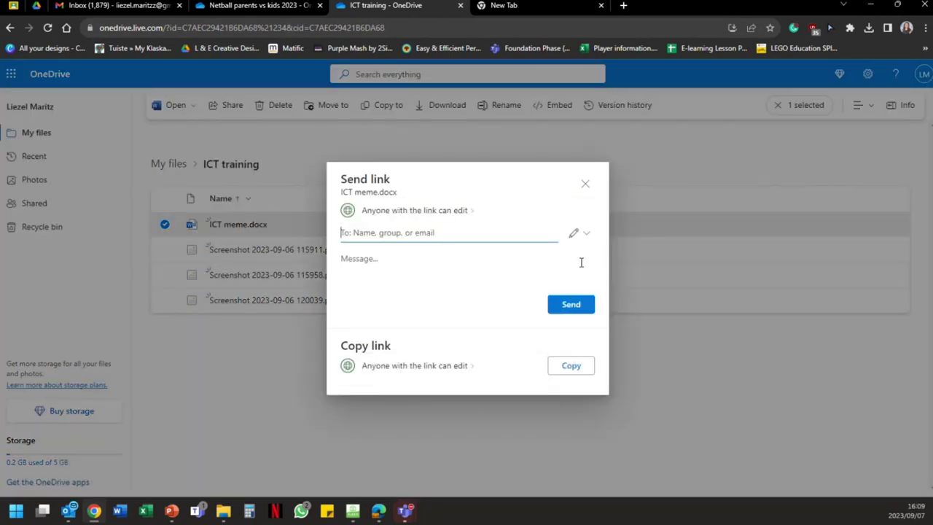
click(586, 233)
click(551, 322)
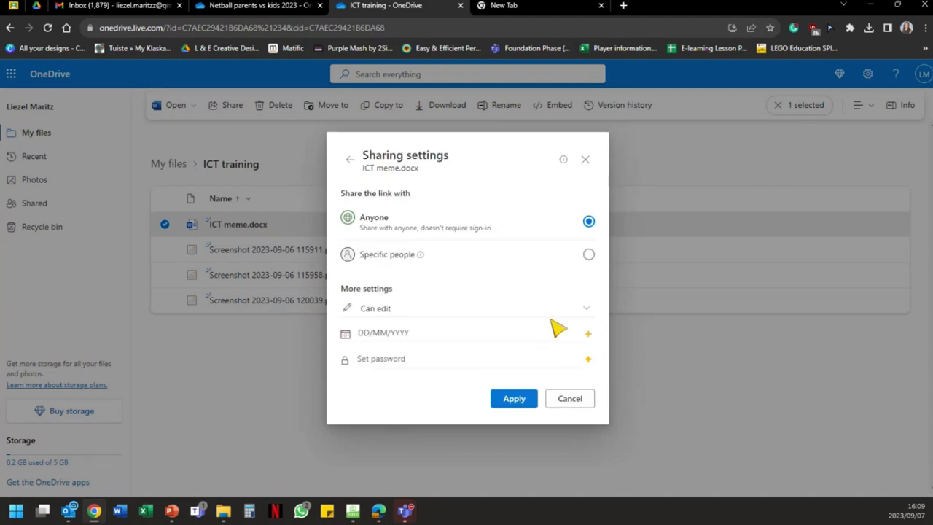
Try limiting the ICT meme.docx link to Specific people with Can edit permission, and dismiss the Expiring links information.
click(589, 255)
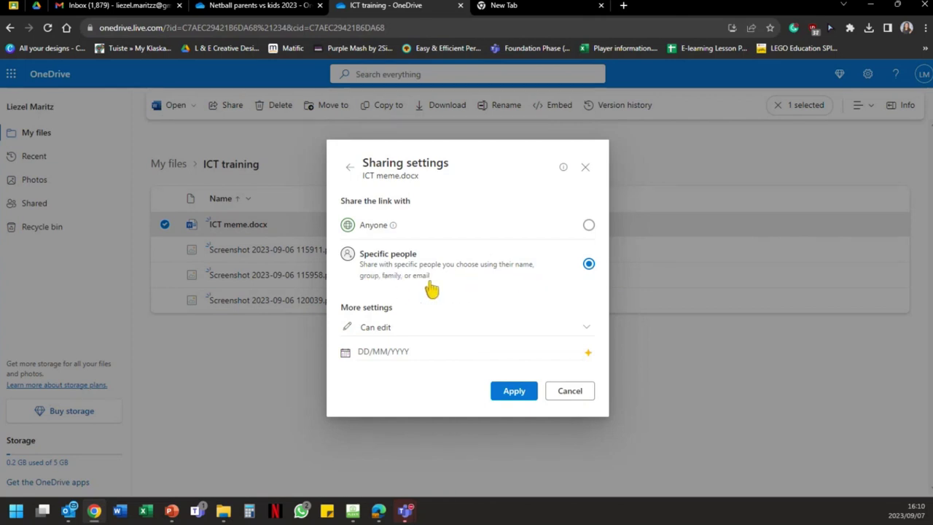
click(400, 333)
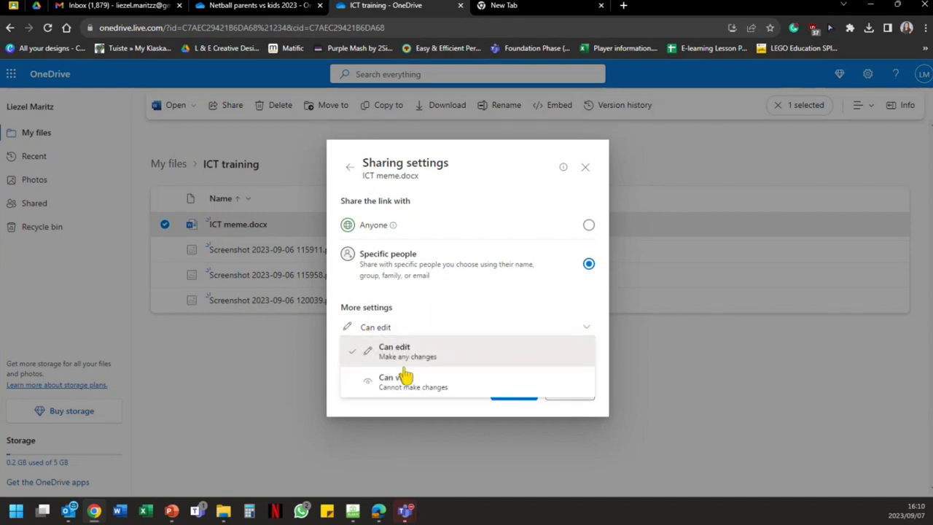
click(408, 352)
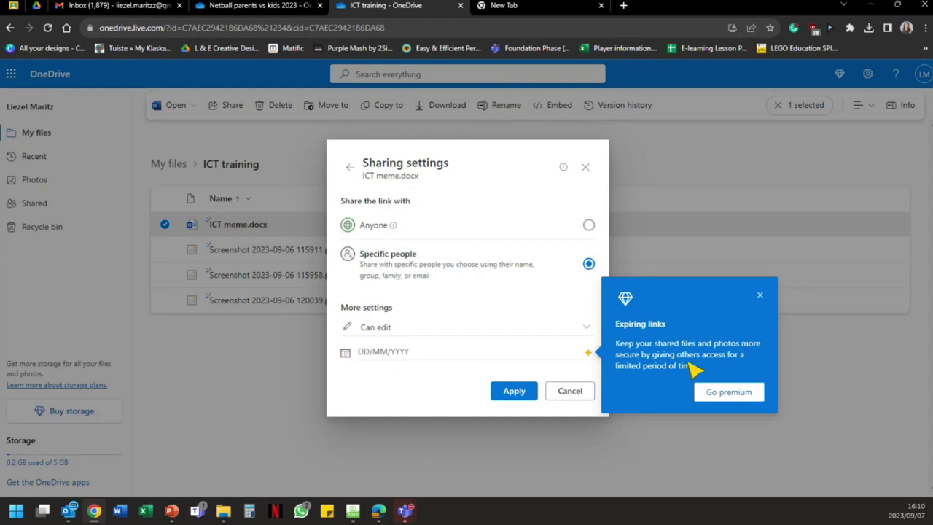
click(760, 299)
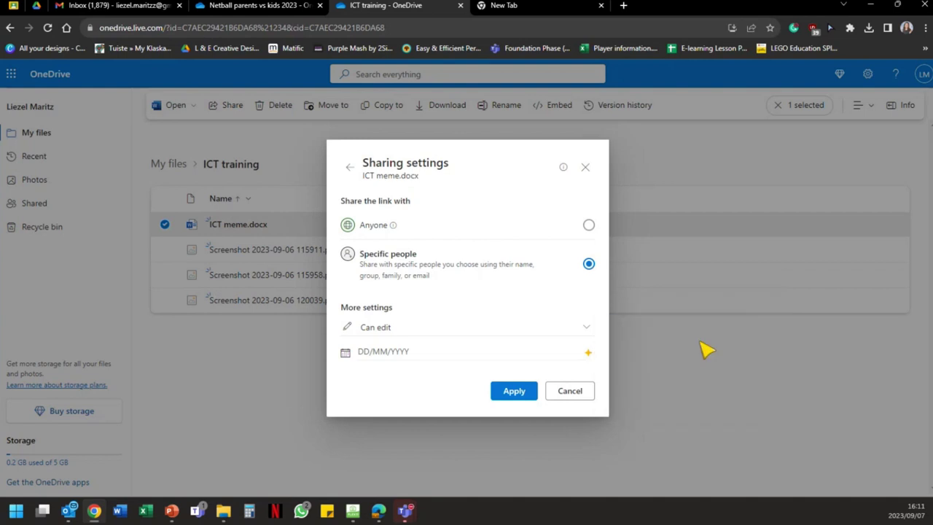
Open the U12CD folder in the school OneDrive, preview U12CD mom n babes 1.jpg, and return to the folder.
click(244, 7)
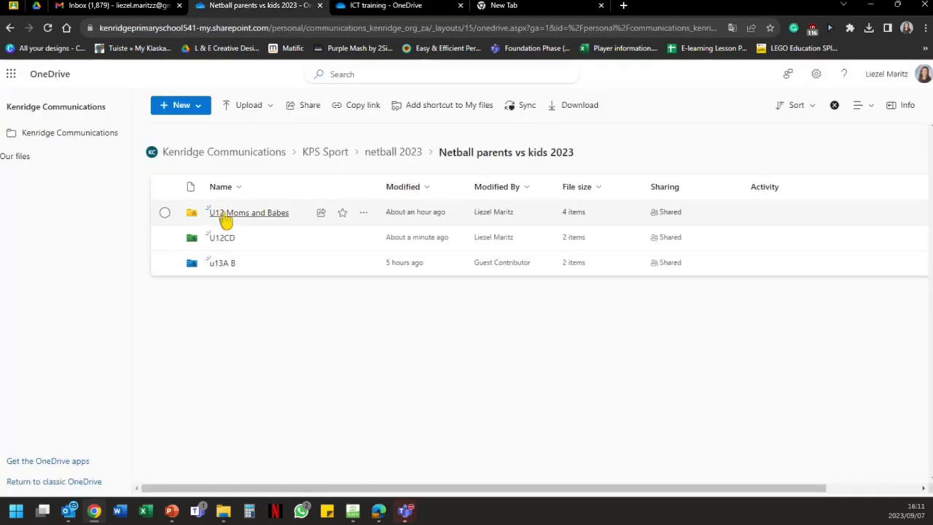
click(223, 241)
click(227, 215)
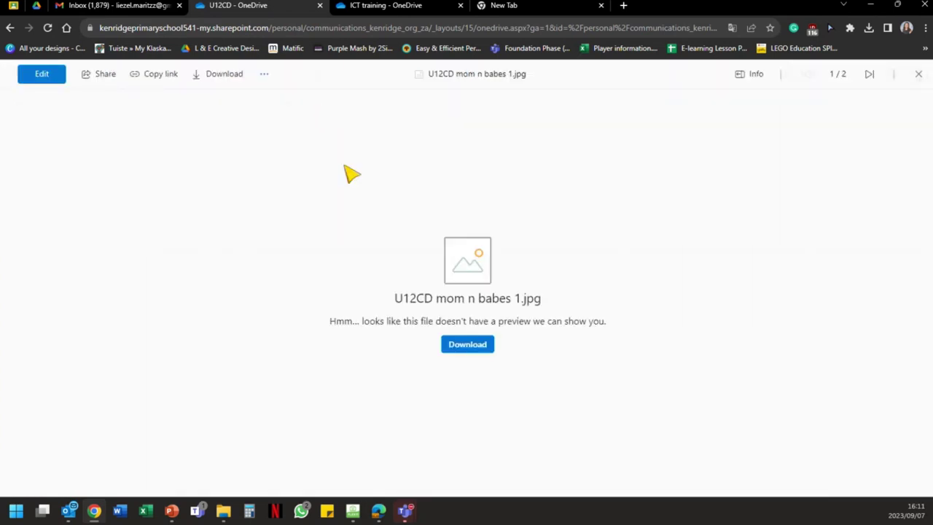
click(10, 27)
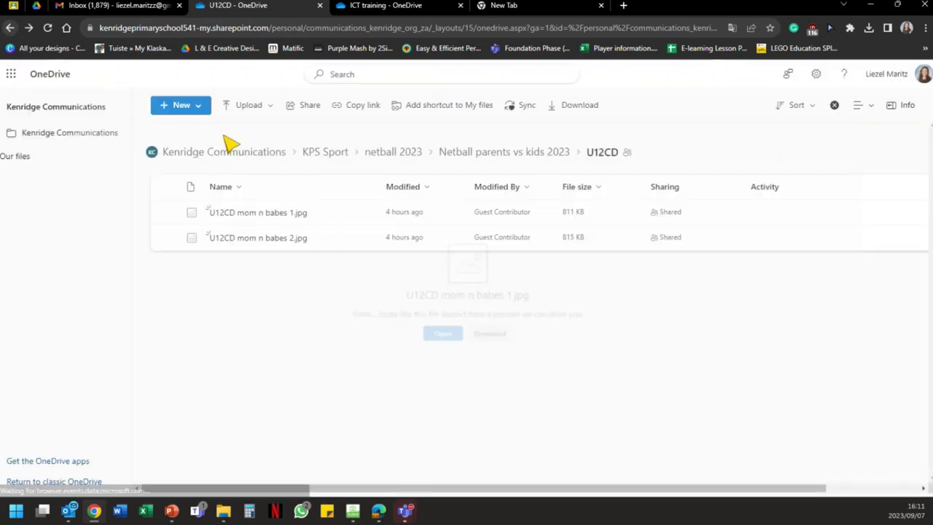
Select U12CD mom n babes 1.jpg, look at its sharing dialog, close it, and return to the ICT training tab for comparison.
click(164, 212)
click(246, 108)
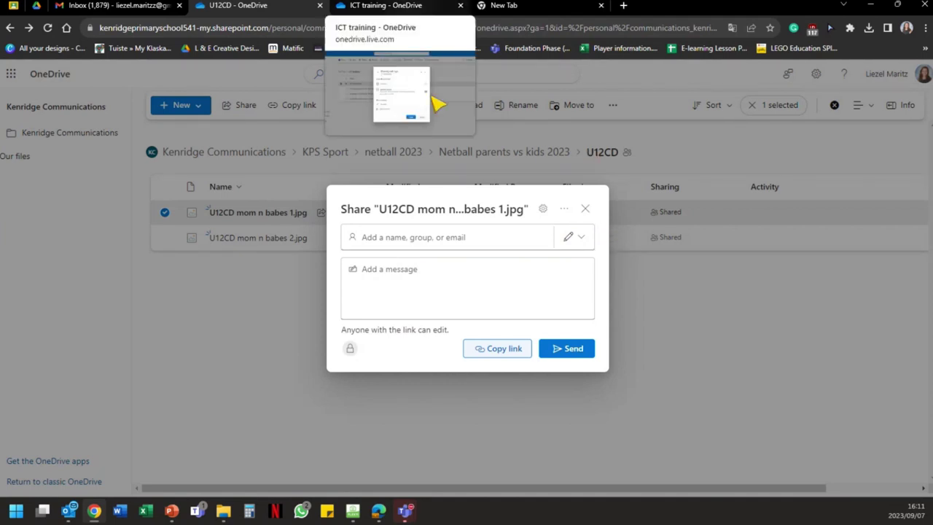
click(585, 209)
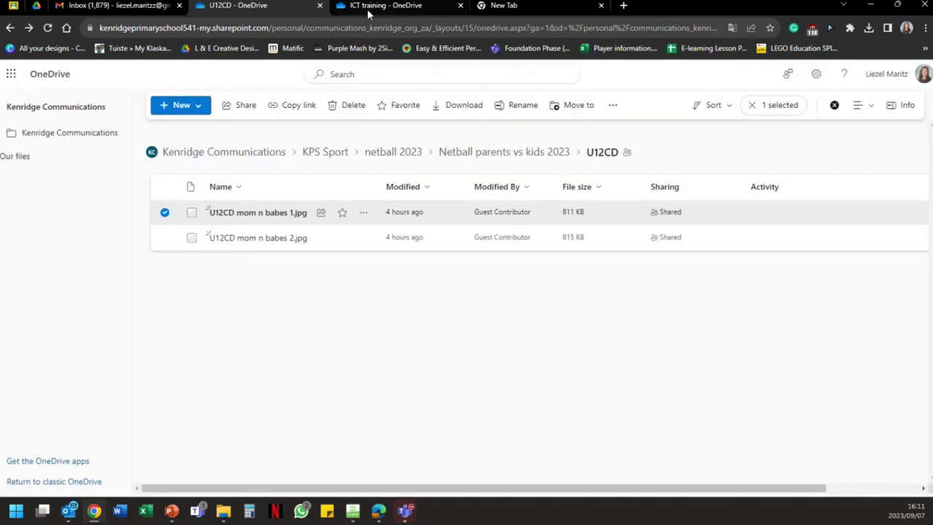
click(384, 6)
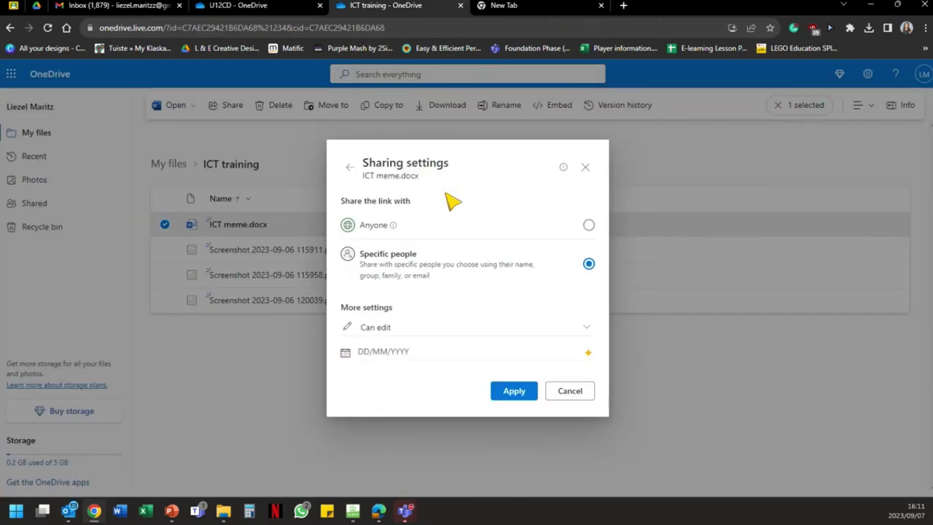
Examine the audience, permission, expiry date and password options for sharing U12CD mom n babes 1.jpg, and close them without applying changes.
click(278, 7)
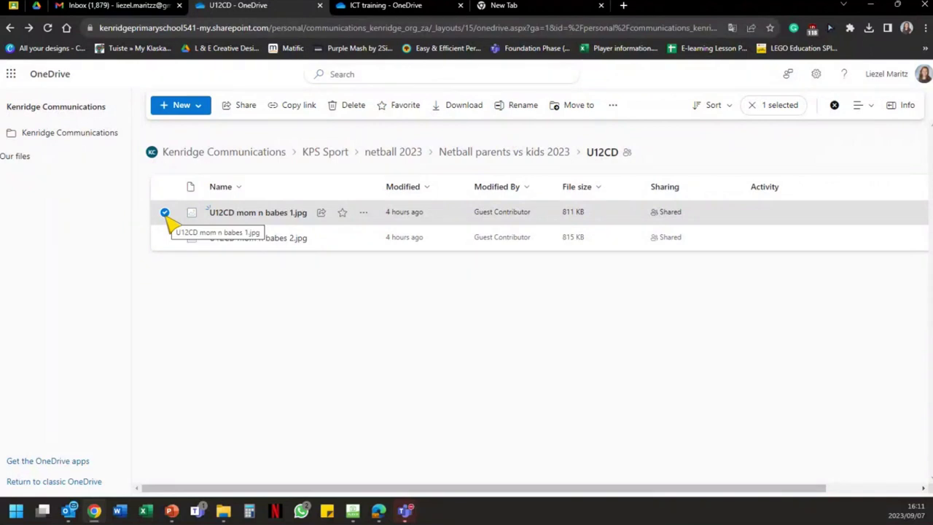
click(244, 108)
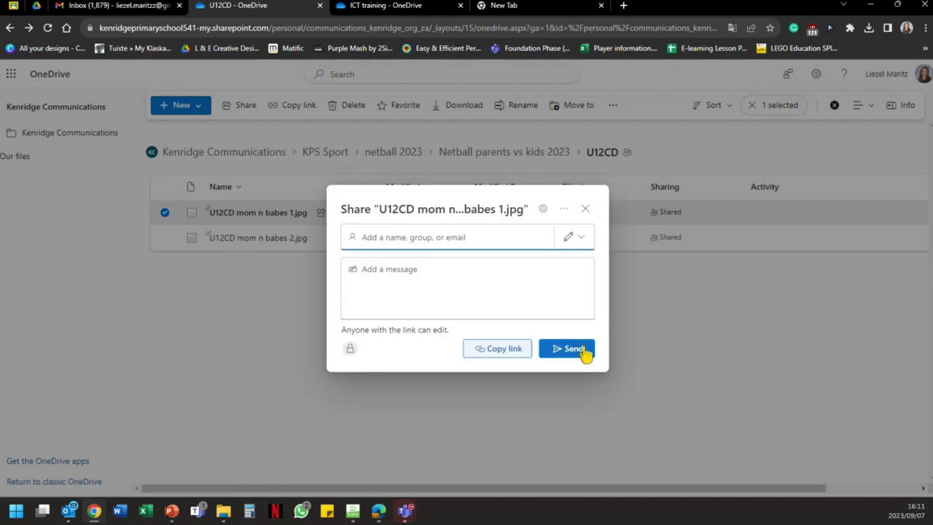
click(406, 188)
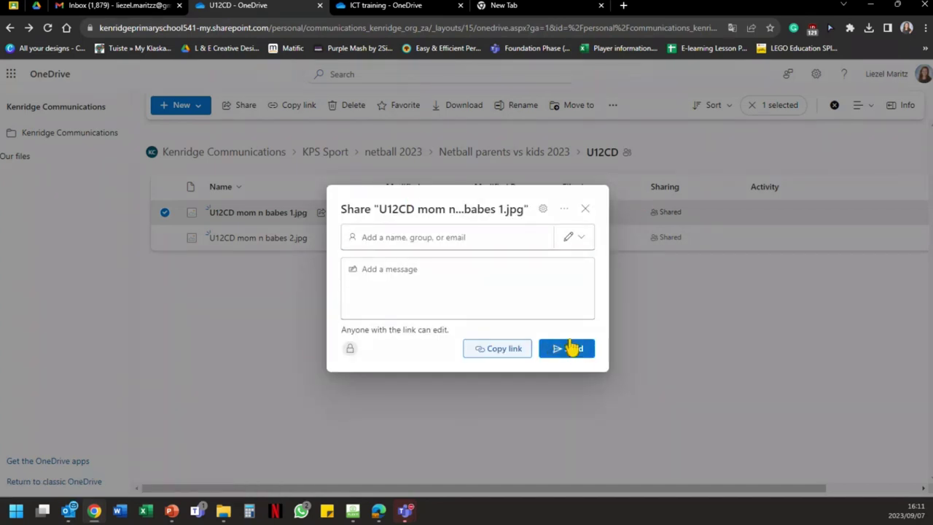
click(543, 210)
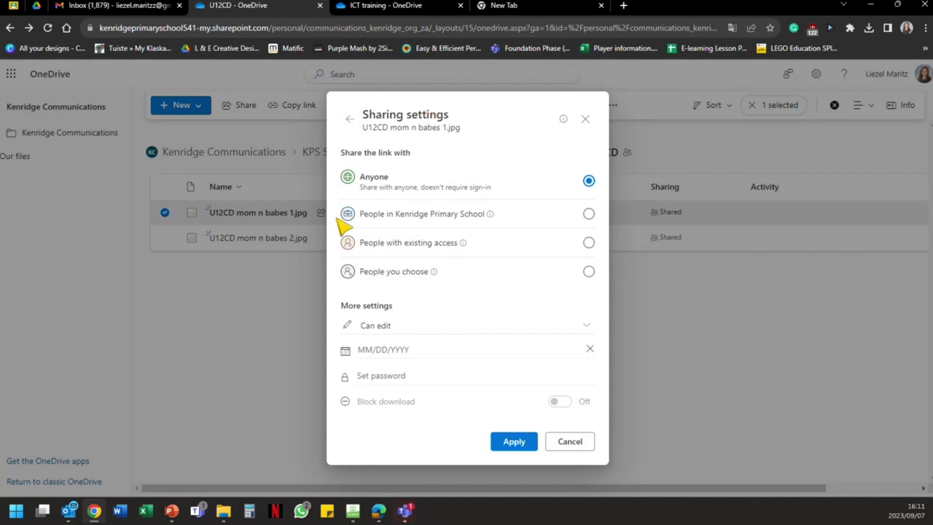
click(370, 373)
click(471, 354)
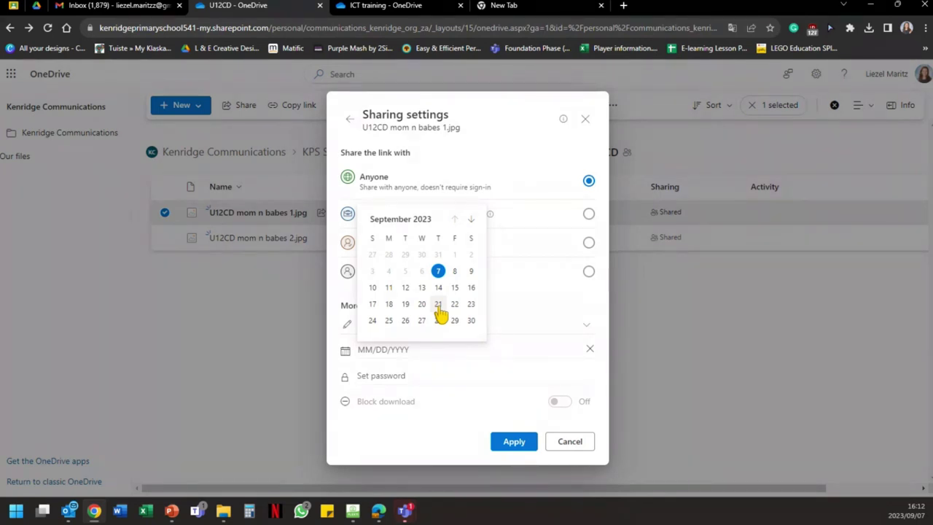
click(269, 351)
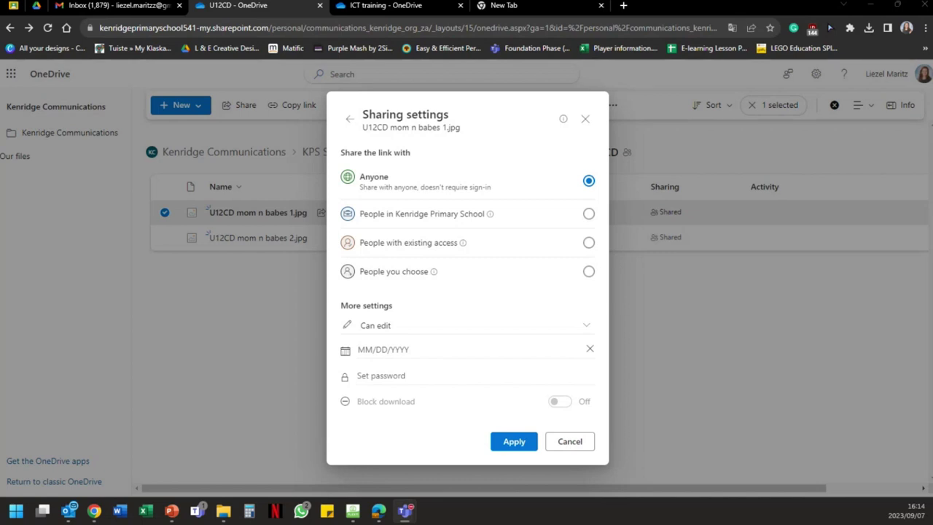
click(250, 337)
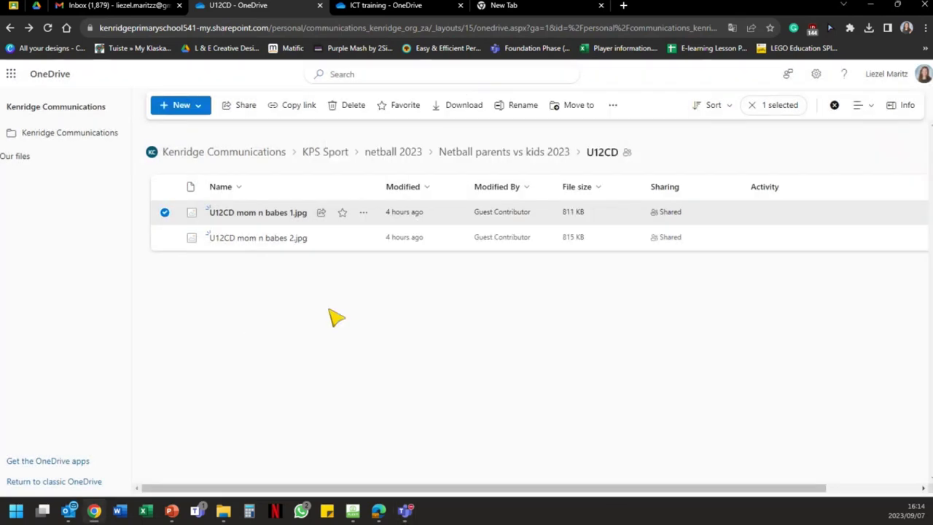
Review the link permission choices and sharing settings of ICT meme.docx in the ICT training folder, and cancel the settings.
click(400, 8)
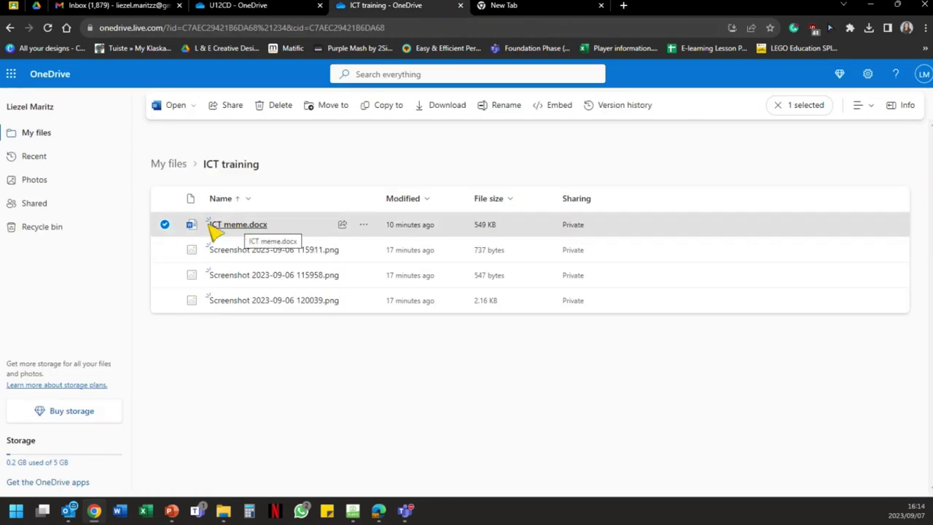
click(231, 105)
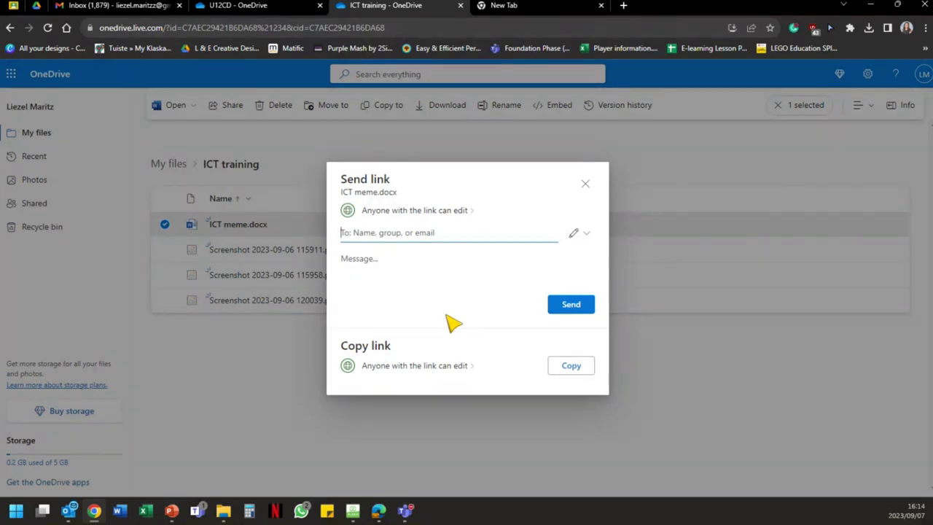
click(581, 234)
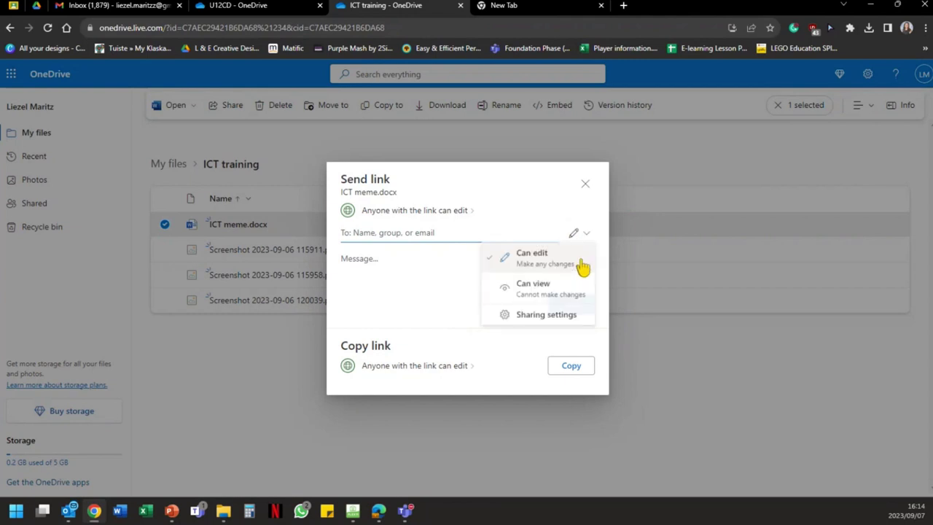
click(562, 320)
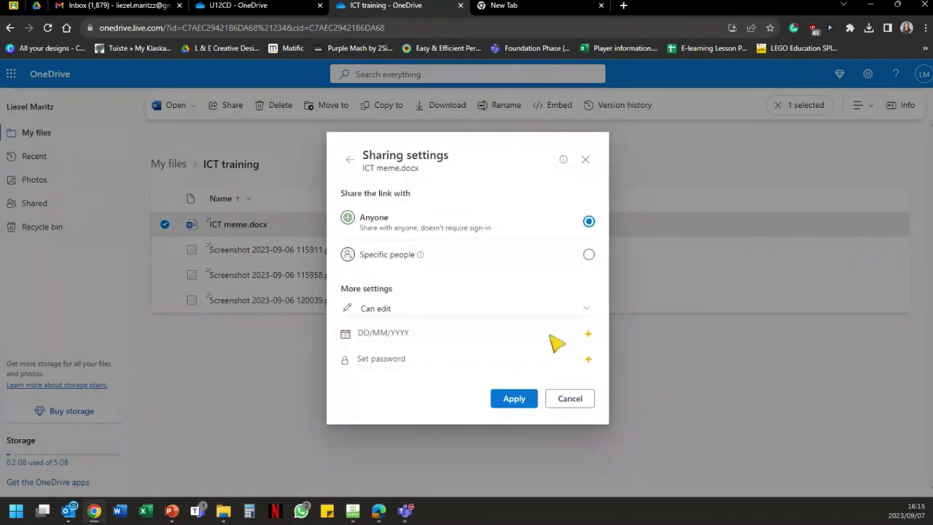
click(570, 397)
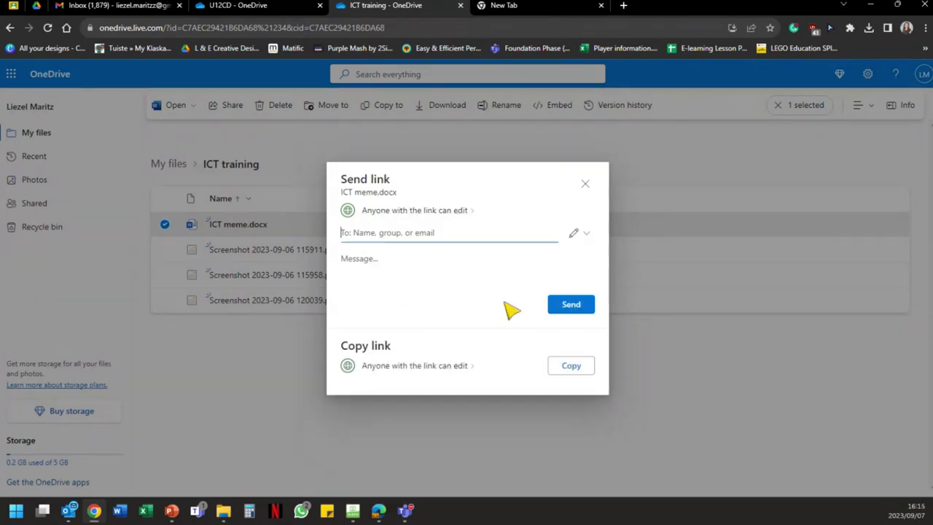
Apply sharing settings for U12CD mom n babes 1.jpg in the school OneDrive with audience Anyone and permission Can edit.
click(265, 11)
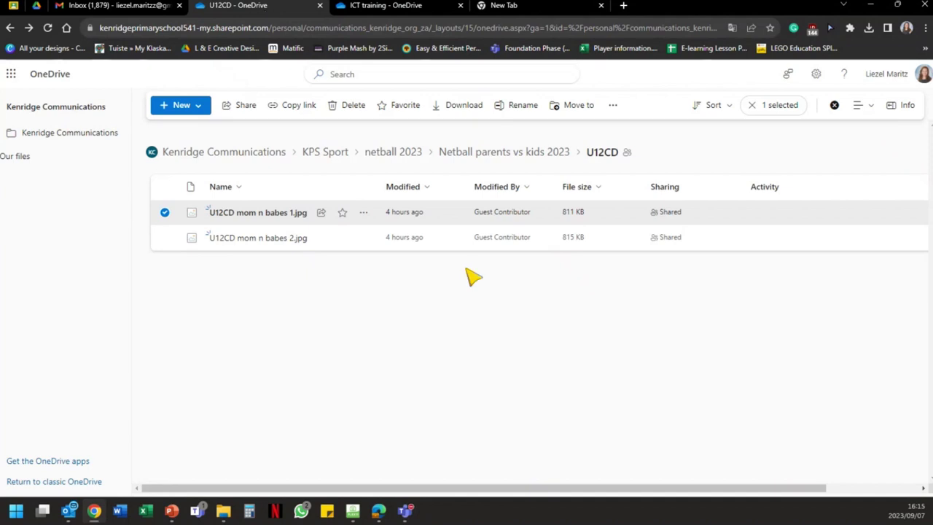
click(251, 108)
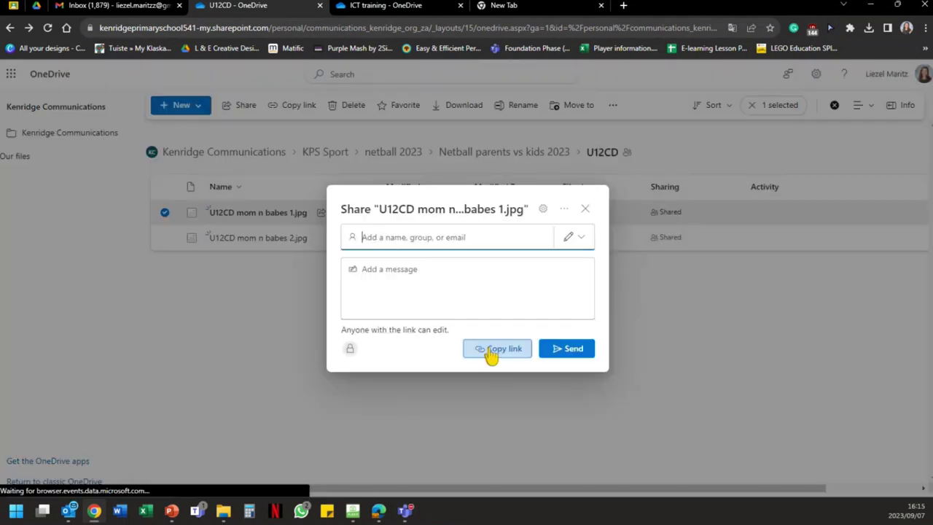
click(543, 209)
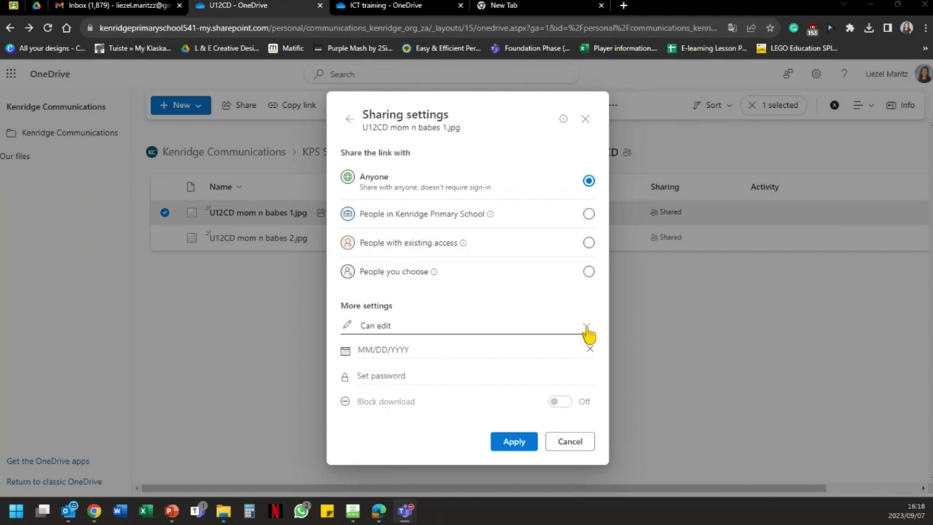
click(587, 329)
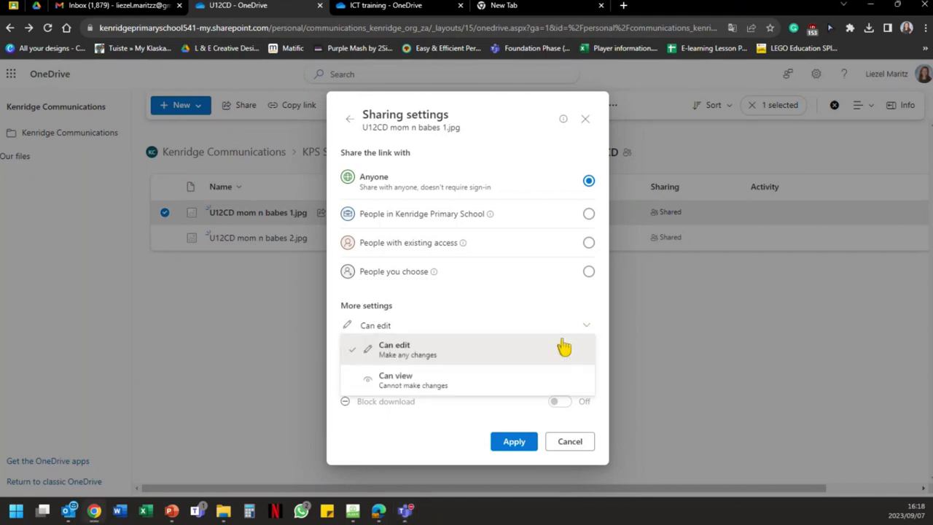
right_click(526, 312)
click(583, 328)
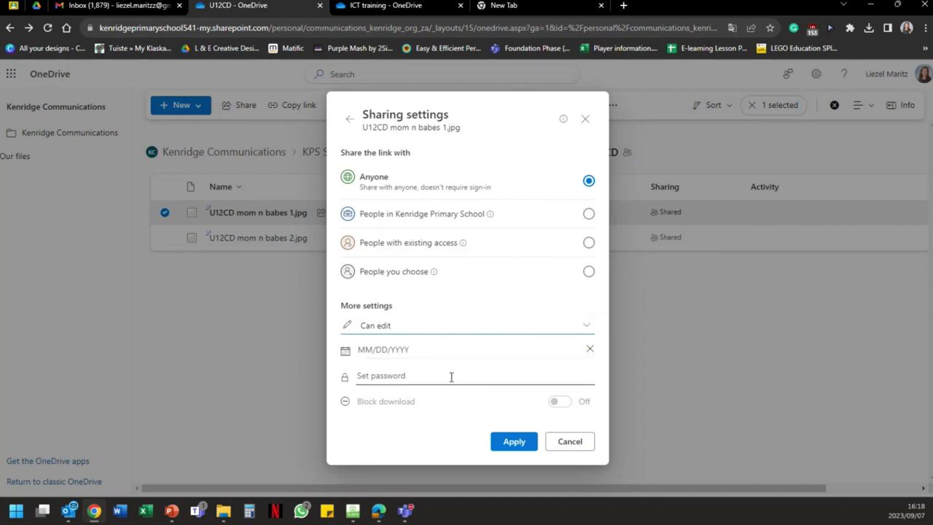
click(513, 442)
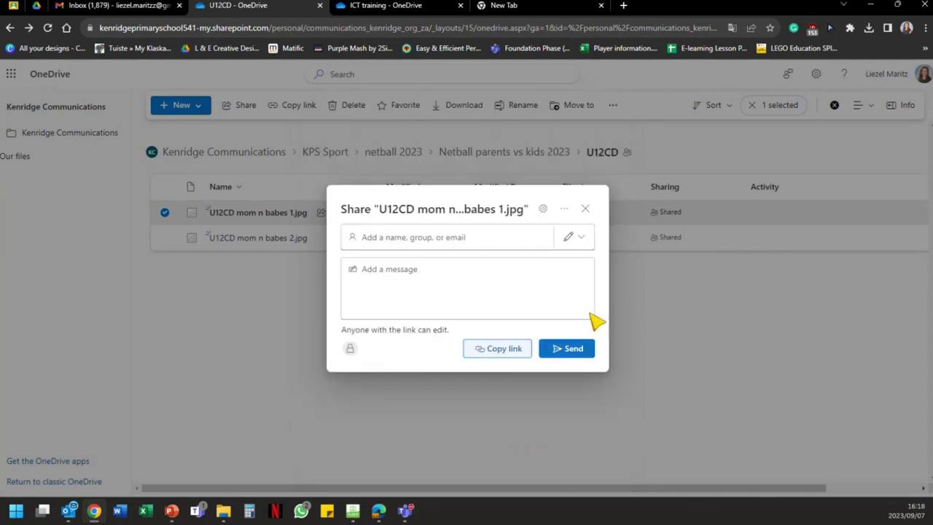
Browse the suggested recipients for sharing U12CD mom n babes 1.jpg.
click(416, 237)
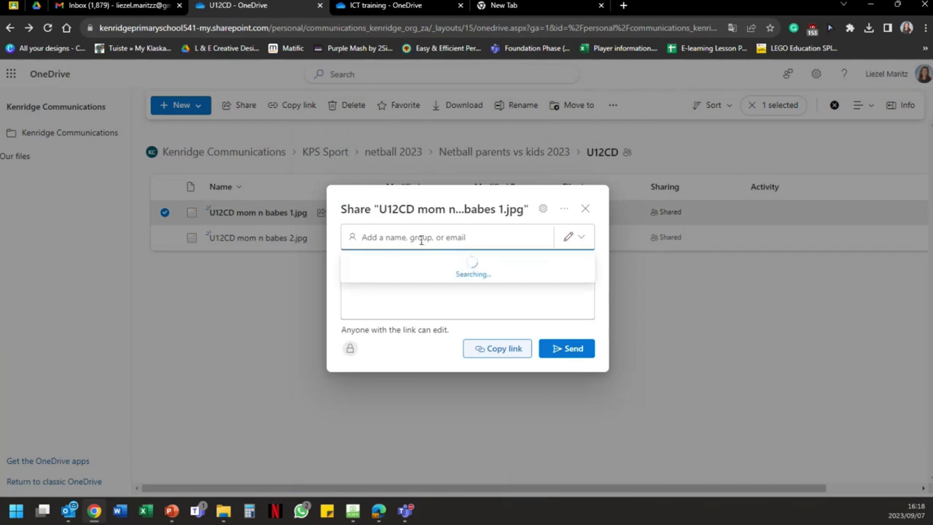
scroll(481, 291, down, 5)
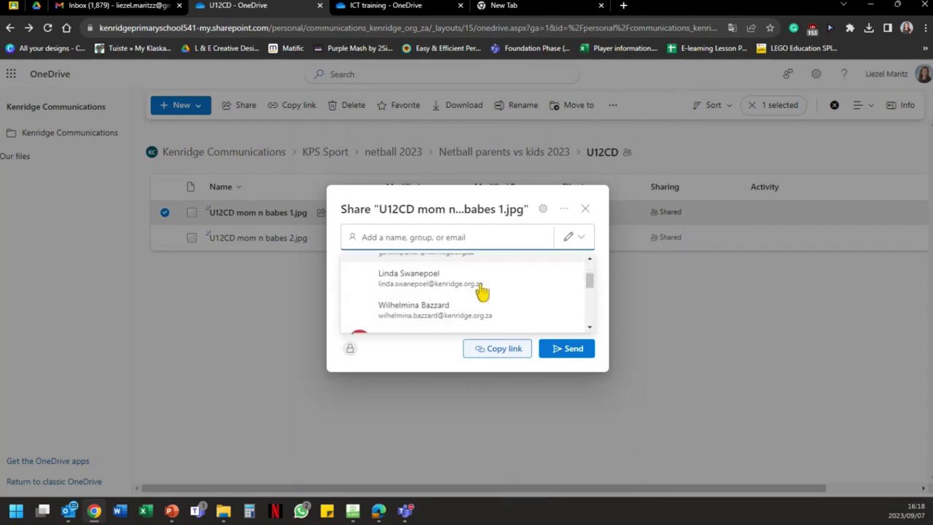
scroll(471, 277, up, 2)
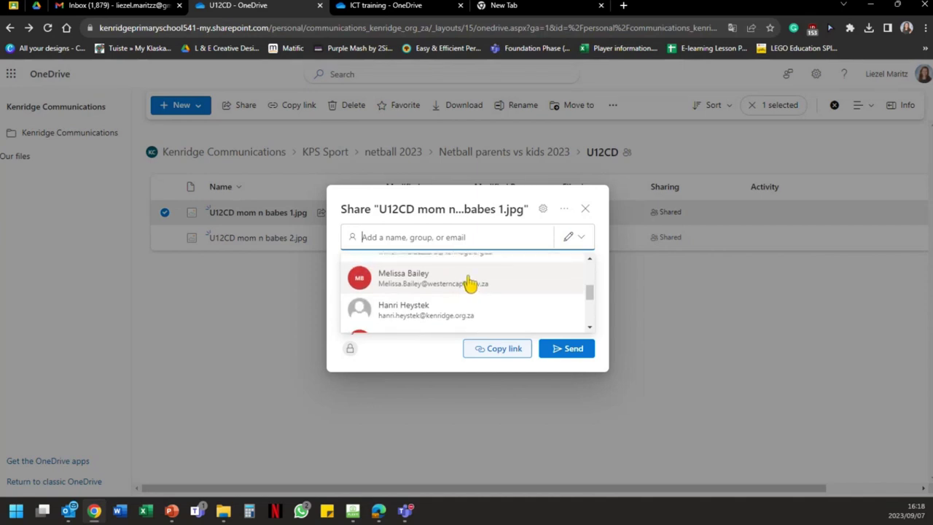
Try an external contact and then a colleague from the suggested recipients for U12CD mom n babes 1.jpg, removing each one again.
key(Escape)
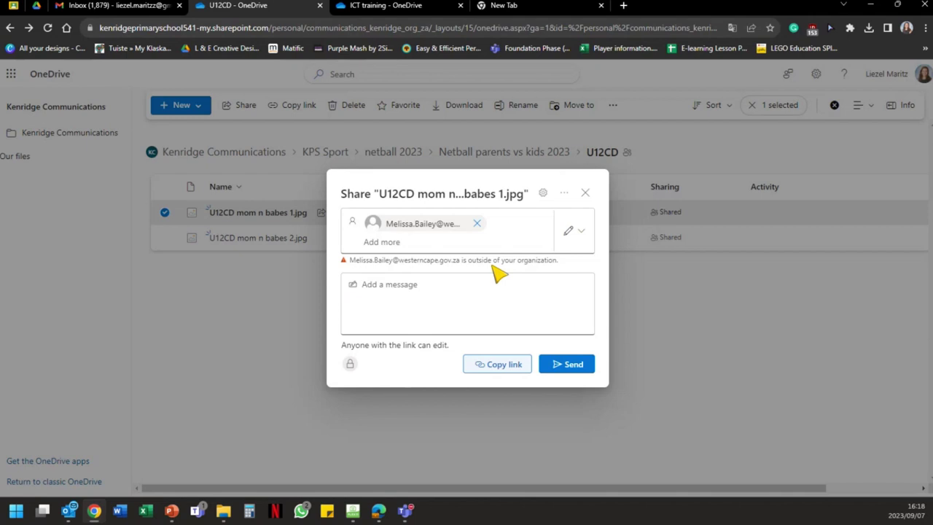
click(476, 223)
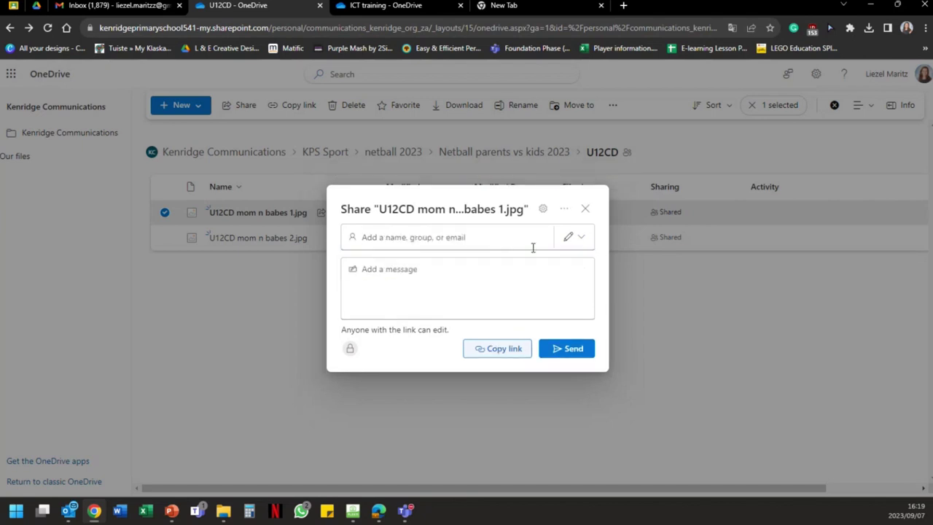
click(585, 242)
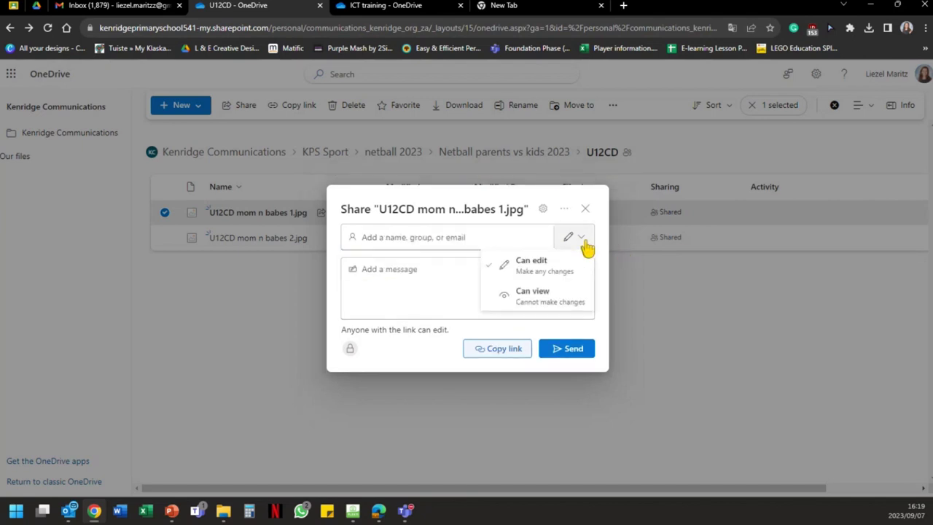
click(510, 239)
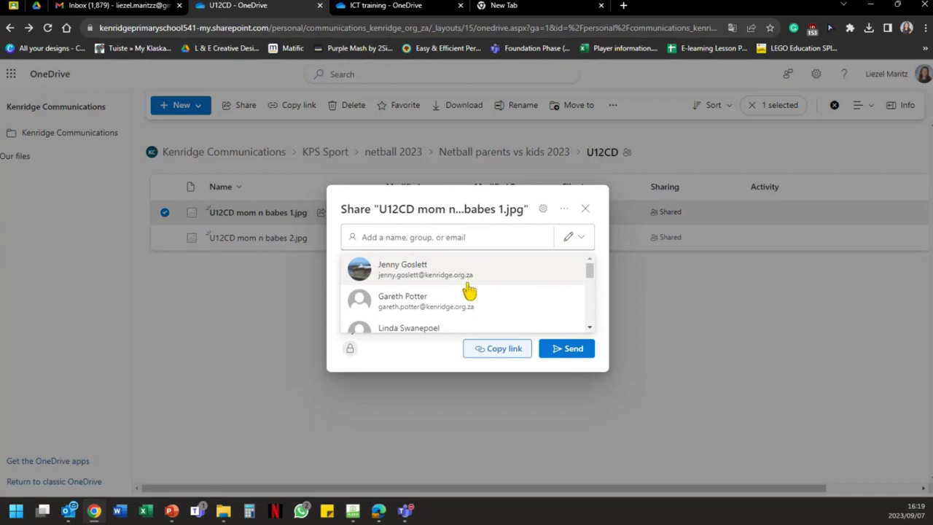
click(467, 277)
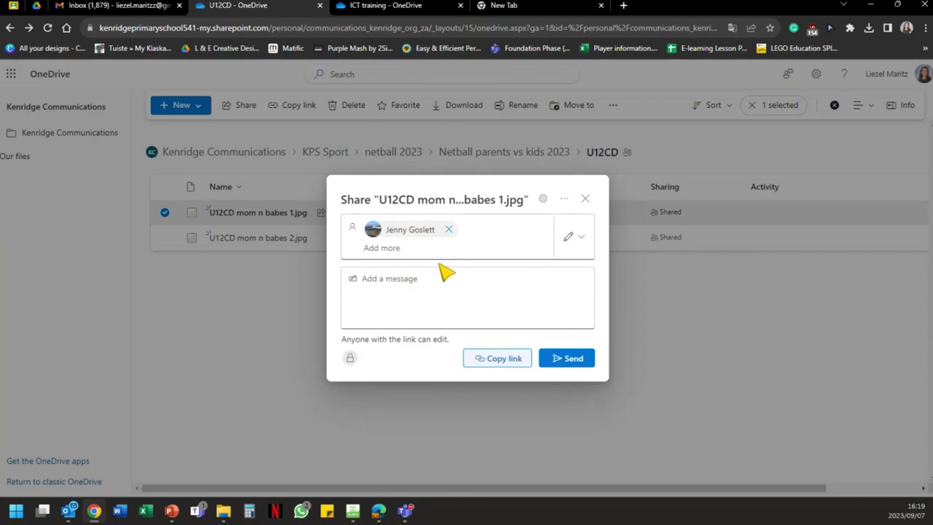
click(448, 230)
key(Escape)
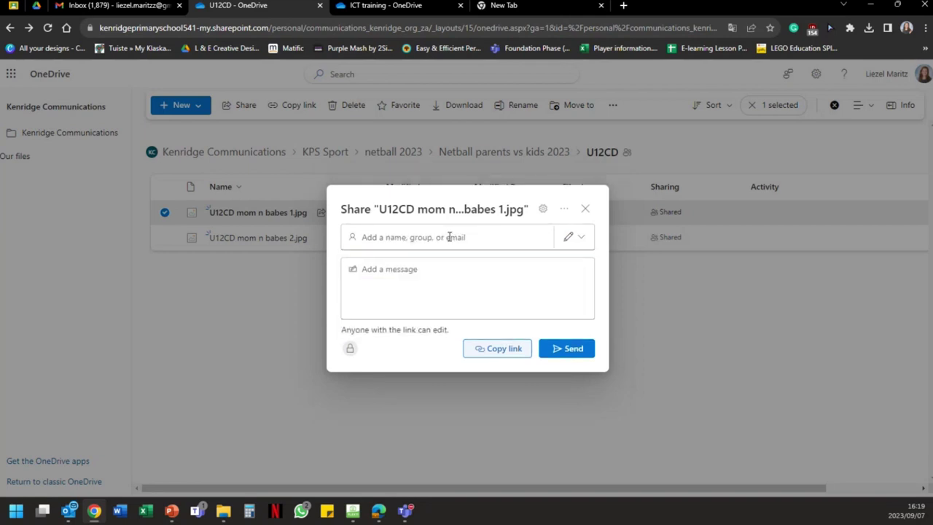
Search for a colleague by first name and add them as recipient of U12CD mom n babes 1.jpg.
click(449, 237)
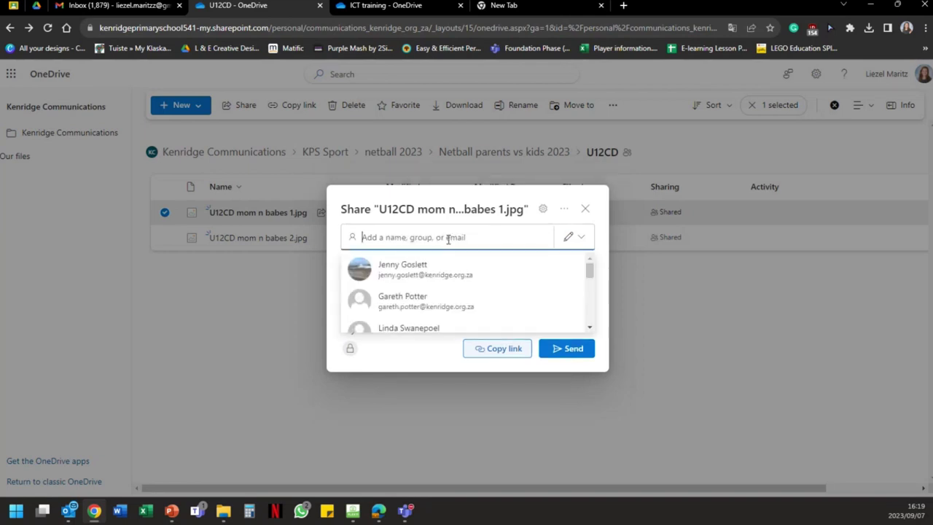
text(liezel)
key(Escape)
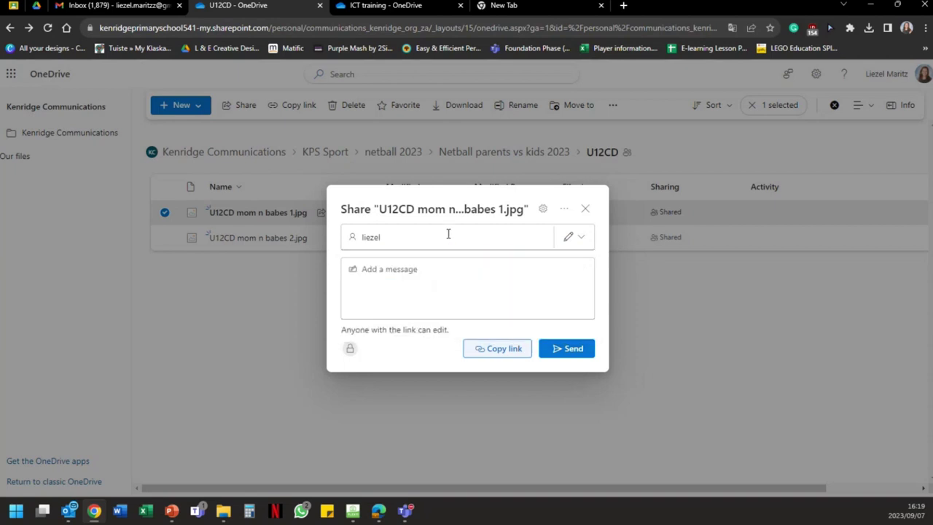
click(397, 236)
key(BackSpace)
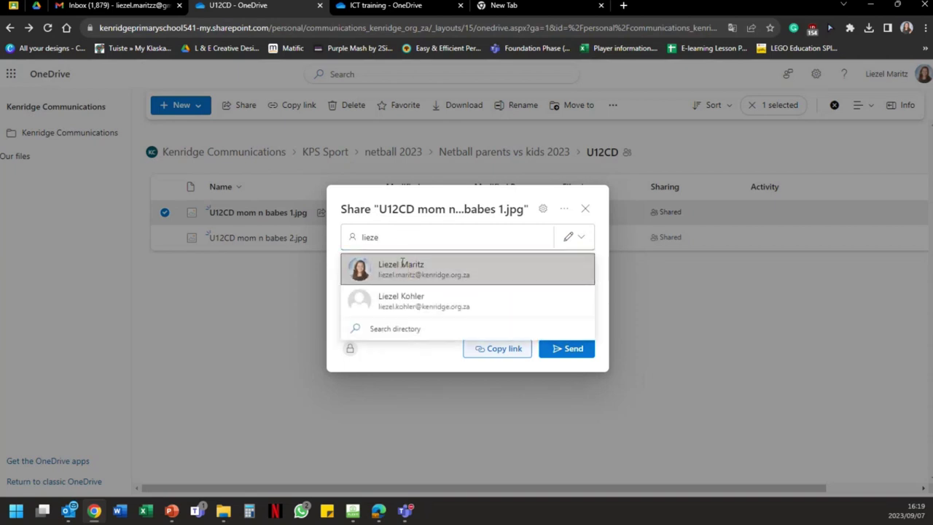
click(406, 268)
Write the message Hi in the sharing invitation for U12CD mom n babes 1.jpg.
click(417, 280)
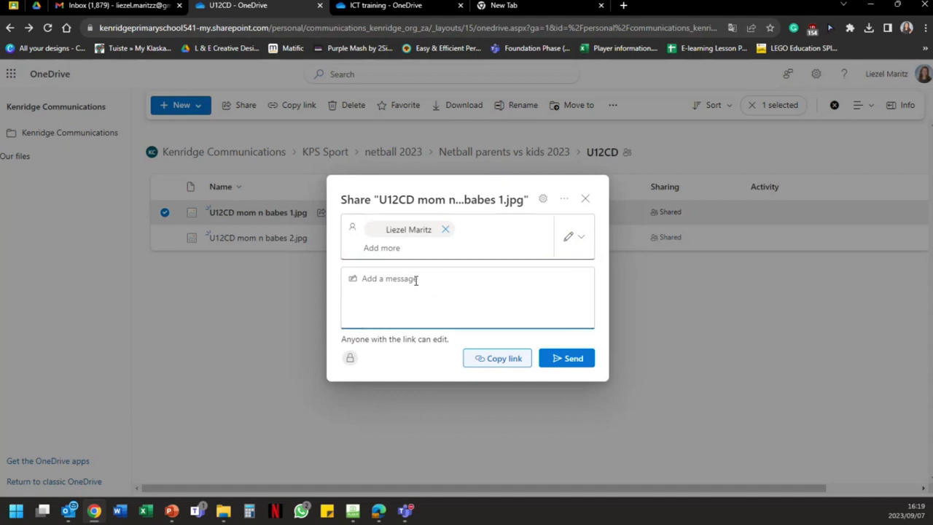
text(hi)
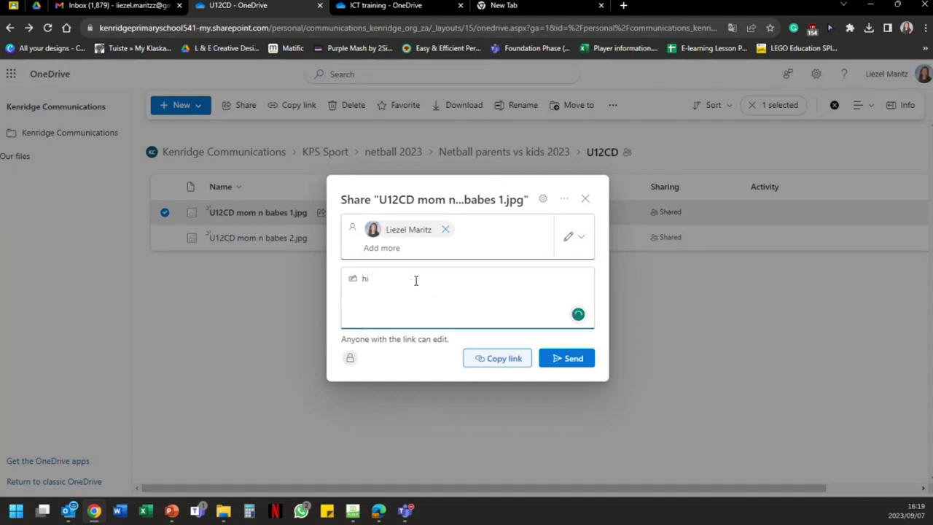
text( mi)
key(BackSpace)
key(BackSpace)
key(BackSpace)
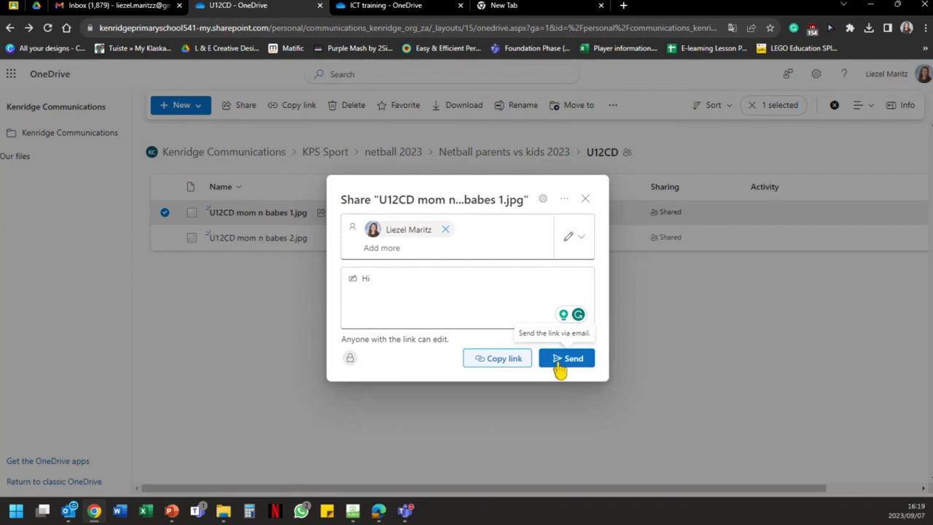
Remove the colleague and the greeting message from the sharing invitation.
click(446, 228)
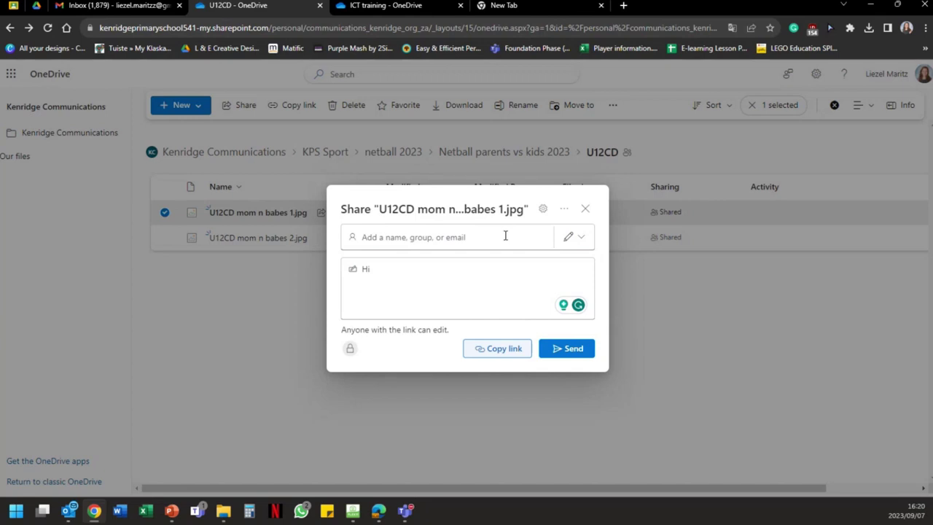
drag(448, 277, 345, 289)
key(BackSpace)
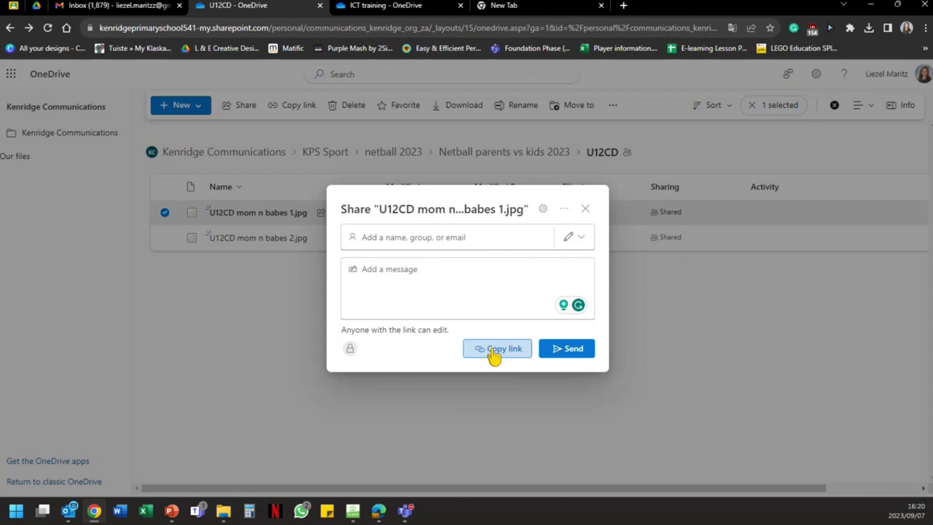
Copy the sharing link of U12CD mom n babes 1.jpg and start a new email in Outlook.
click(496, 349)
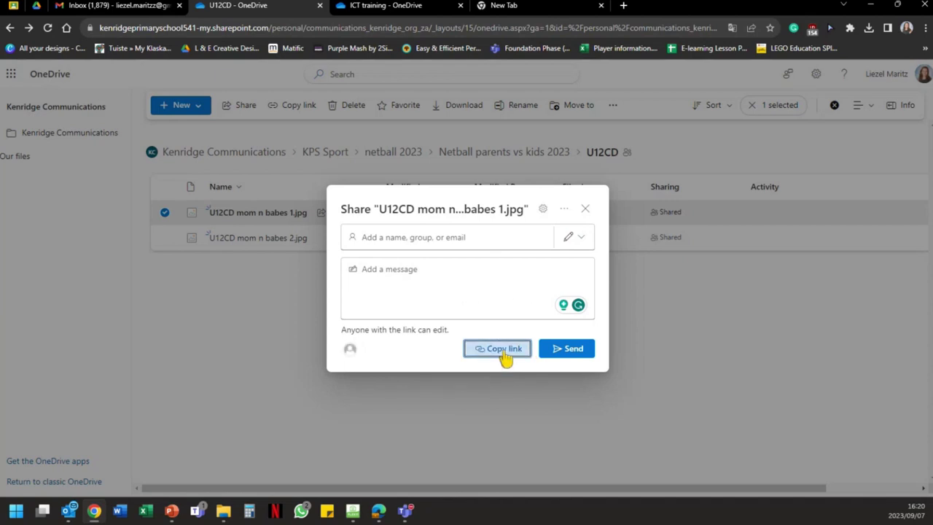
click(506, 354)
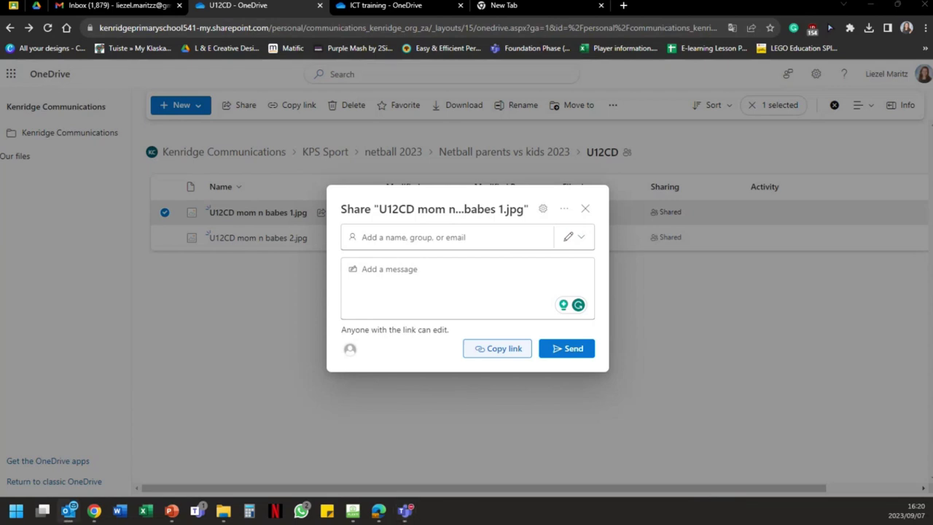
click(67, 510)
drag(708, 8, 642, 2)
click(75, 32)
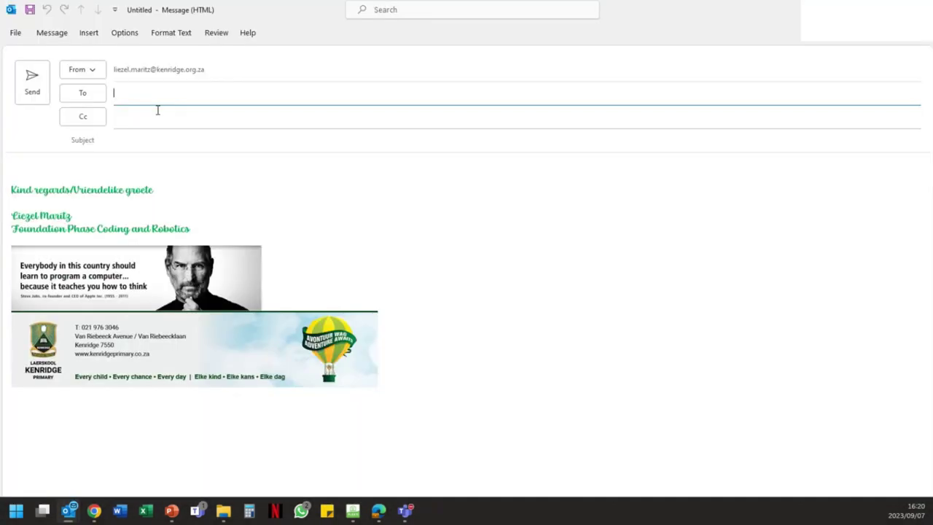
Address the new email to the external contact's government e-mail address from the suggested contacts.
click(177, 92)
text(Mel)
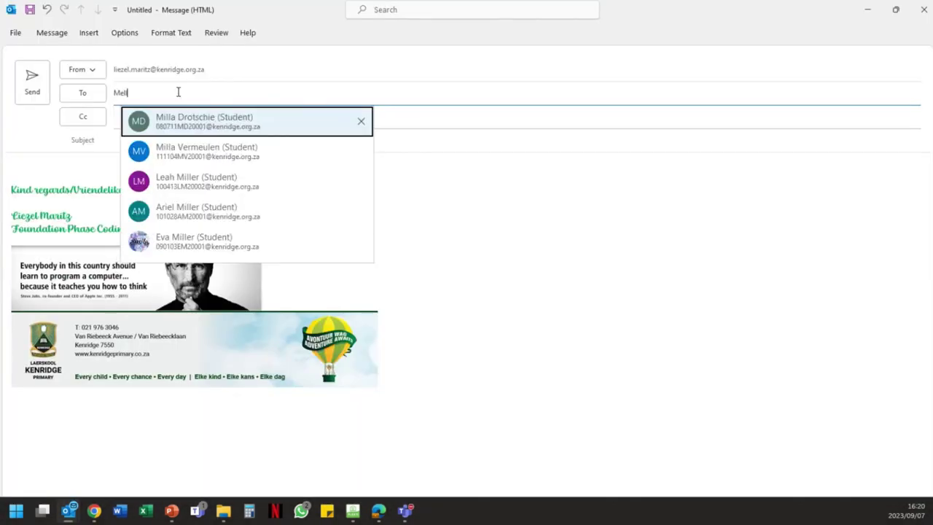
key(Return)
key(BackSpace)
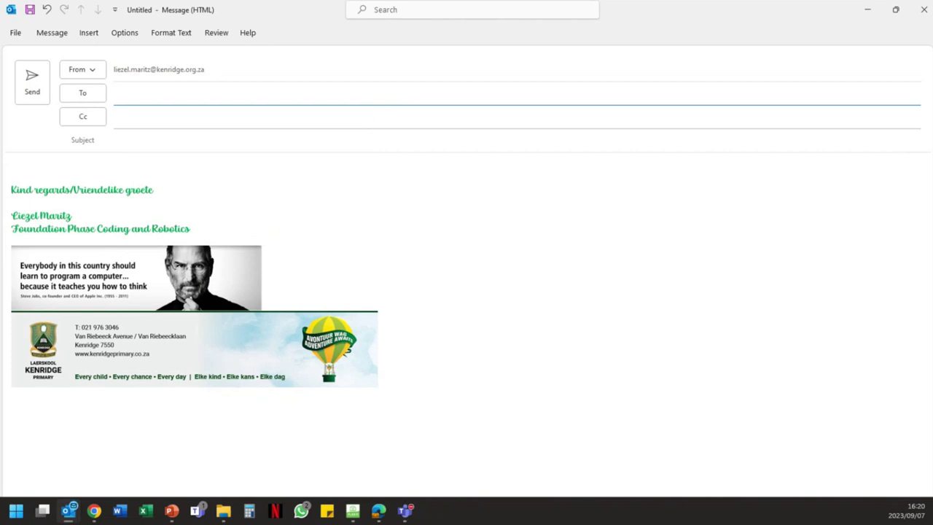
text(Mil)
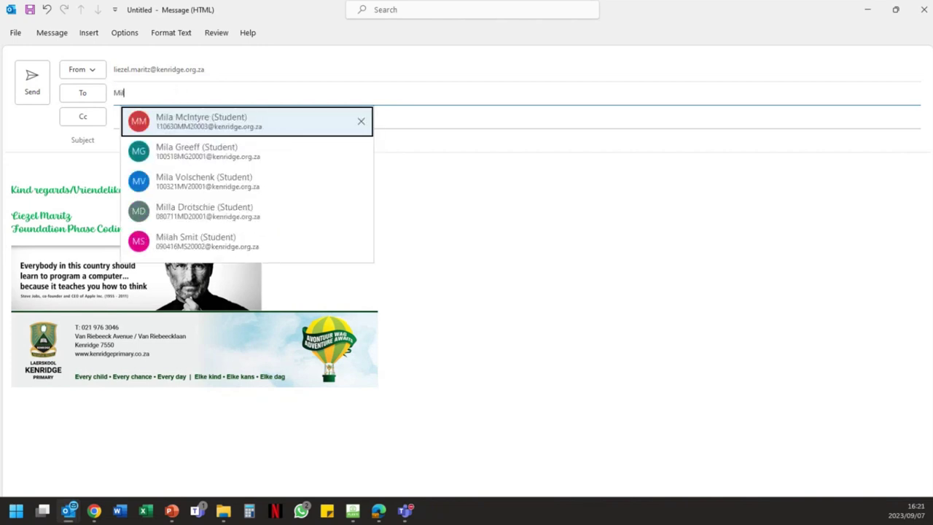
key(BackSpace)
key(BackSpace)
text(e)
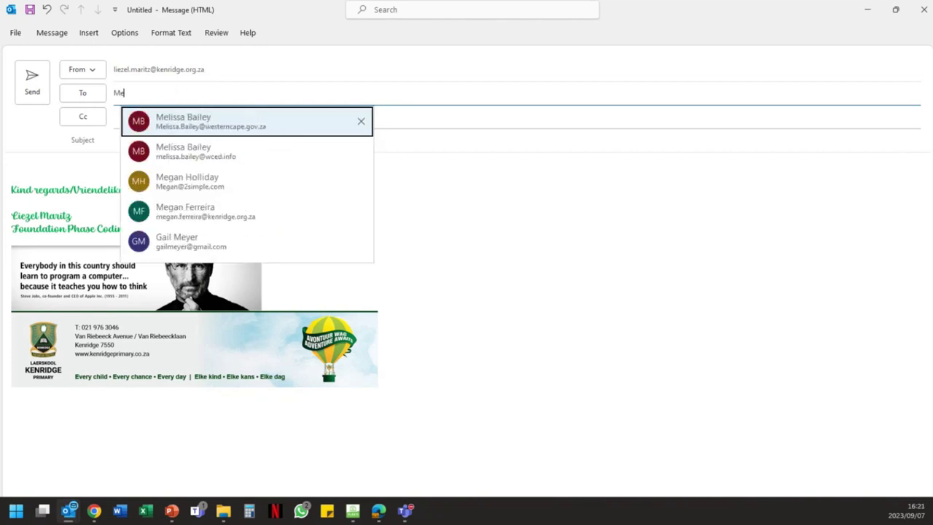
click(224, 126)
Enter the subject Meme and begin the email body with the greeting Hi.
click(206, 144)
text(Meme)
click(84, 164)
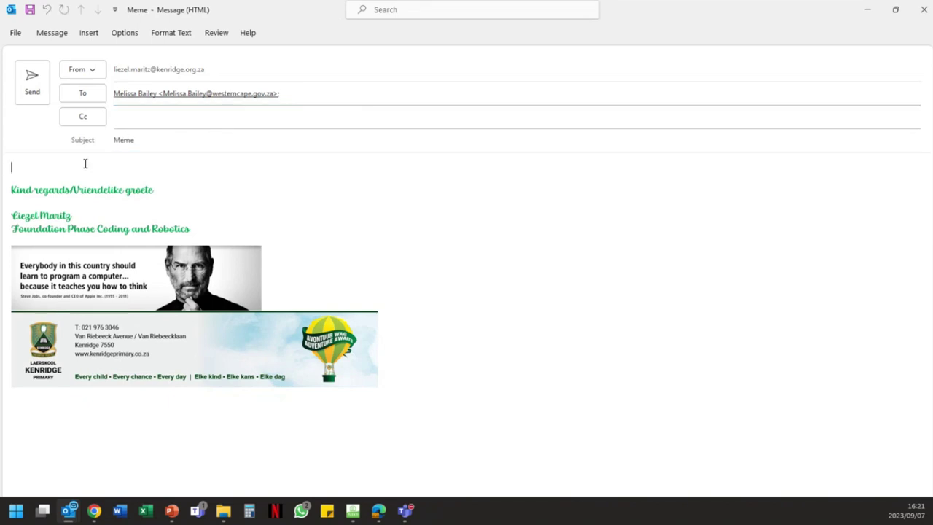
text(Hi)
key(Return)
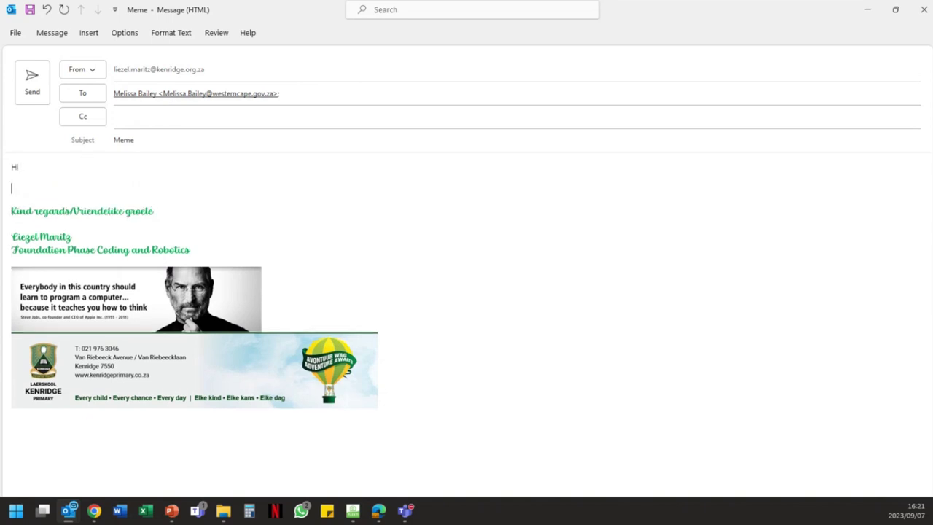
Paste the link to U12CD mom n babes 1.jpg below the greeting and add the closing line Have a lekker day.
key(alt+Tab)
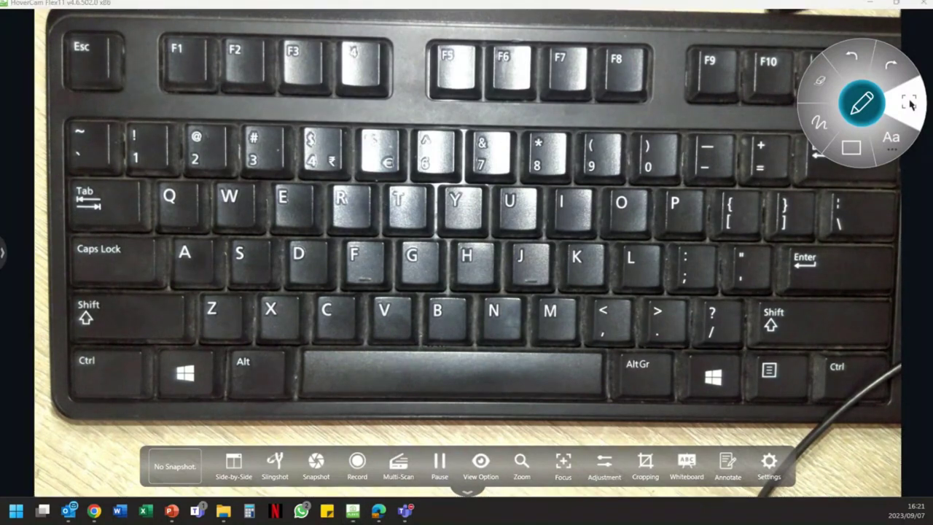
key(alt+Tab)
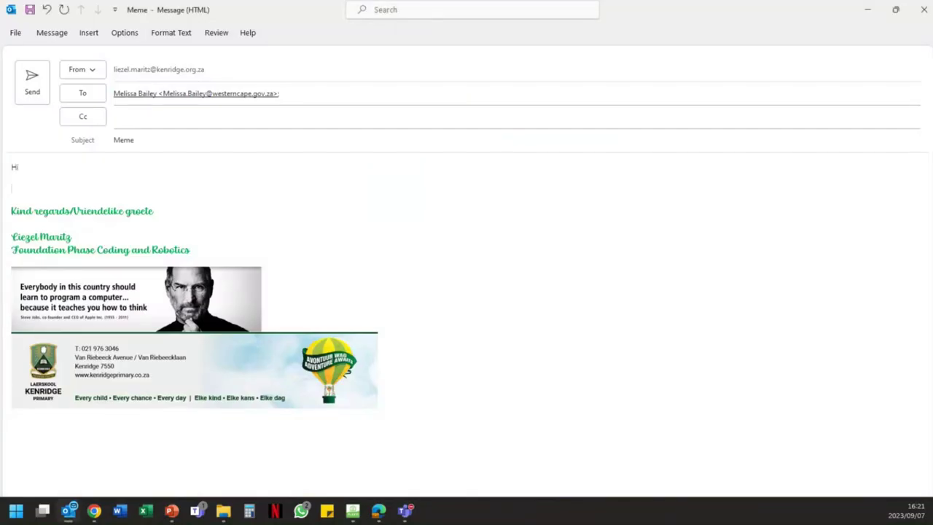
key(ctrl+v)
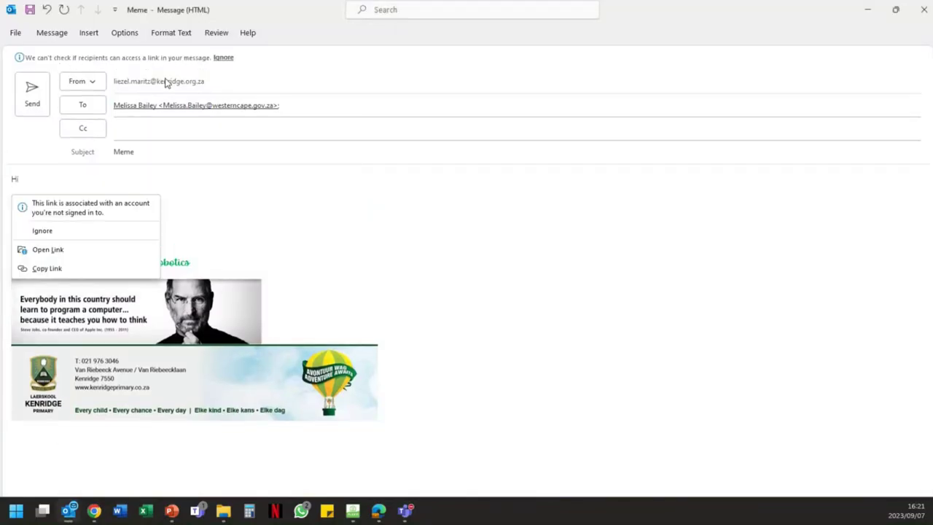
click(74, 274)
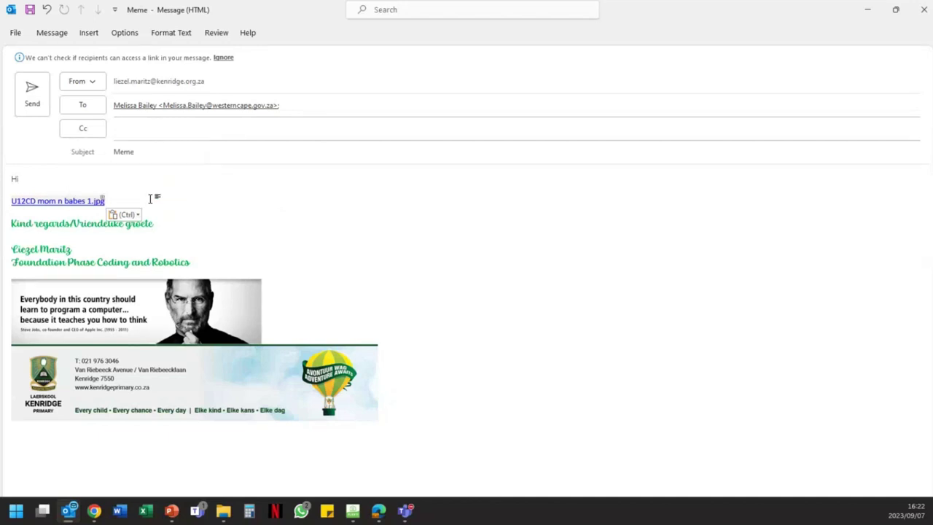
key(Return)
text(Have a le)
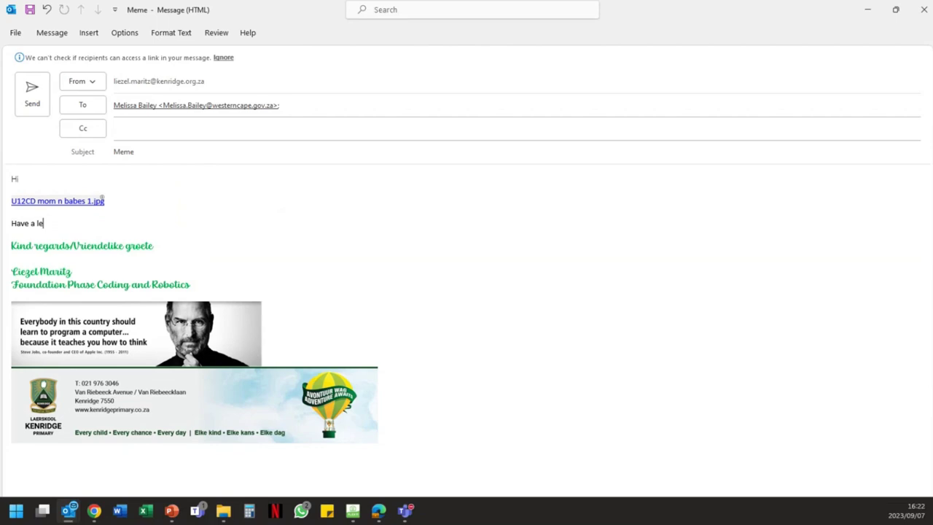
text(kker day)
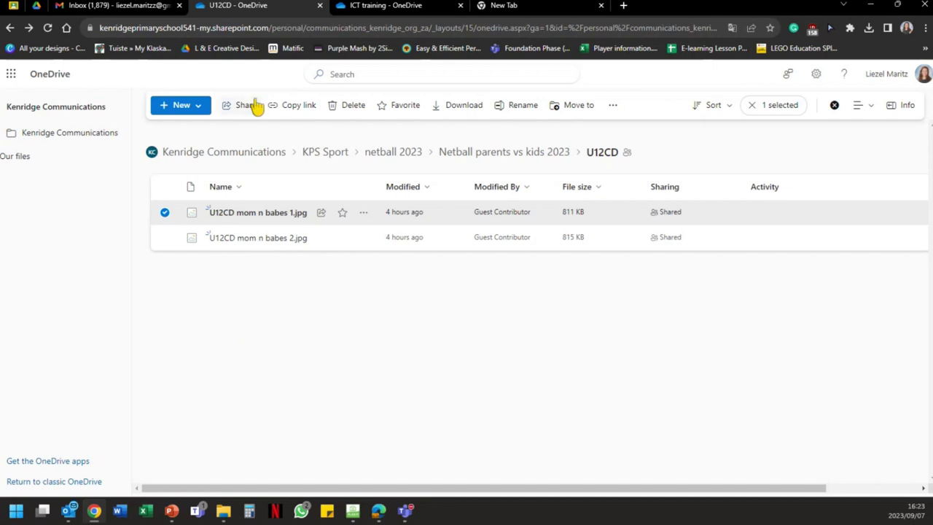
Compare the personal ICT training folder with the school U12CD folder, and go back to the Netball parents vs kids 2023 folder.
click(368, 8)
click(585, 184)
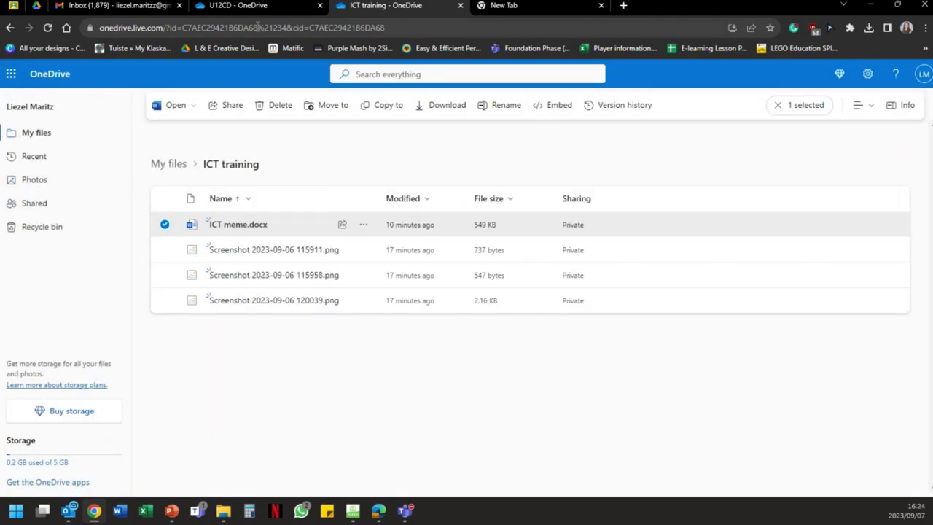
click(275, 12)
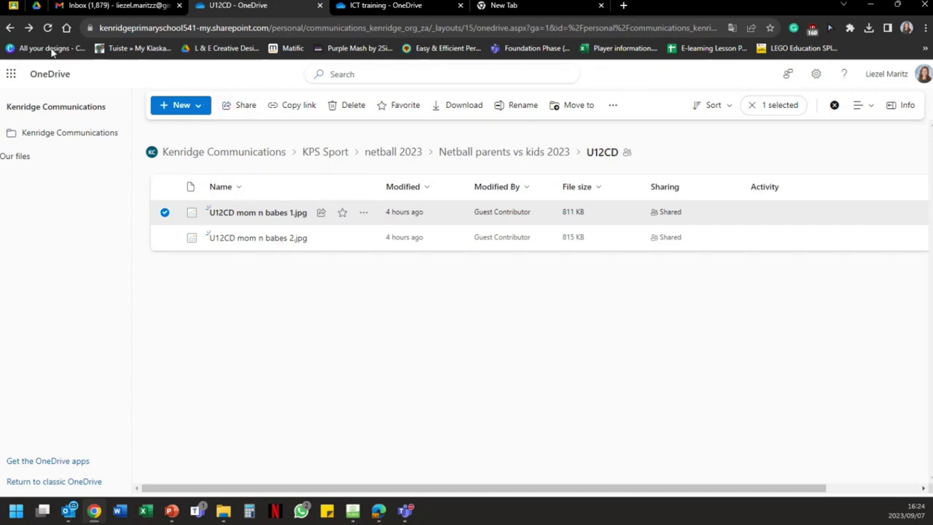
click(9, 30)
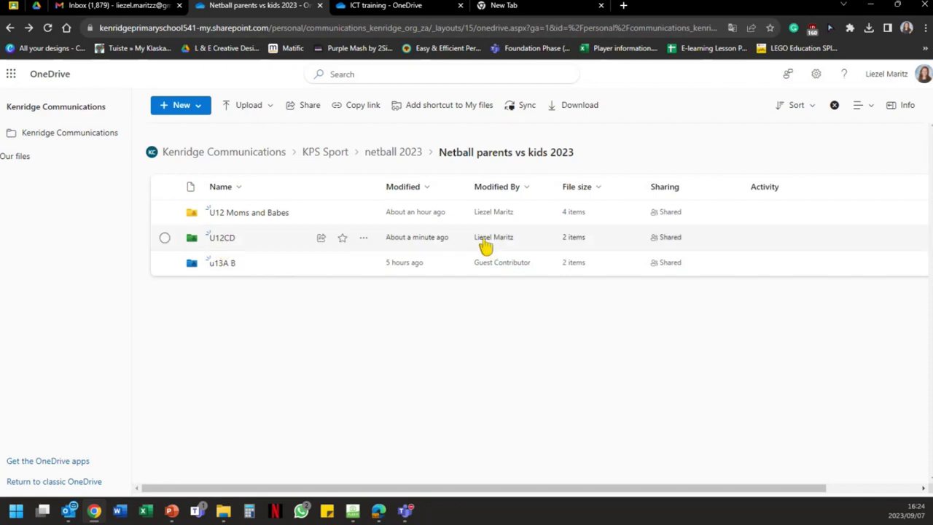
Examine the profile card of the person who last modified the U12CD folder, including the contact details and recent files.
mouse_move(486, 246)
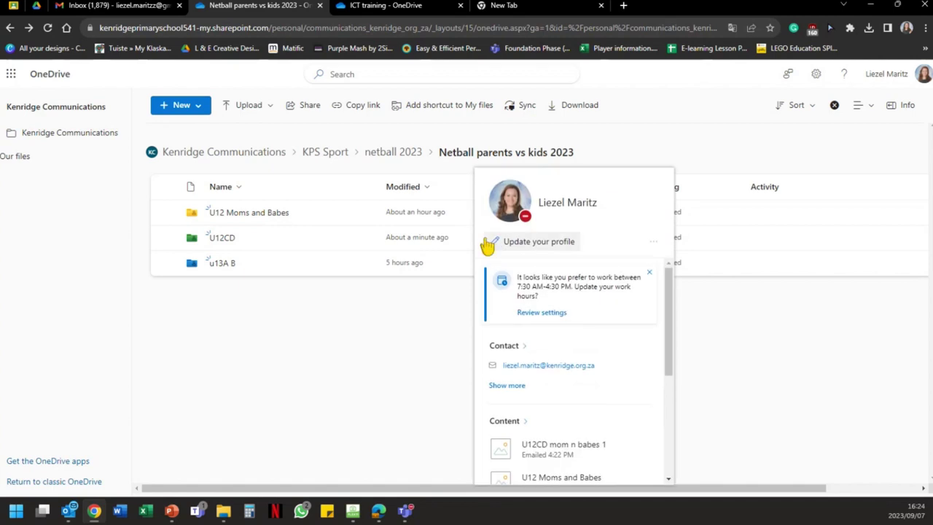
scroll(569, 317, down, 3)
scroll(572, 318, up, 1)
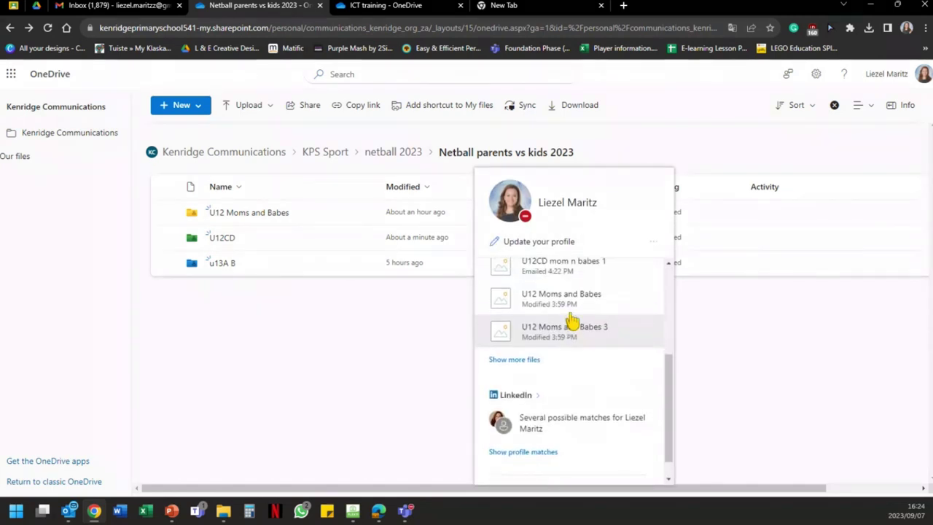
scroll(572, 318, up, 3)
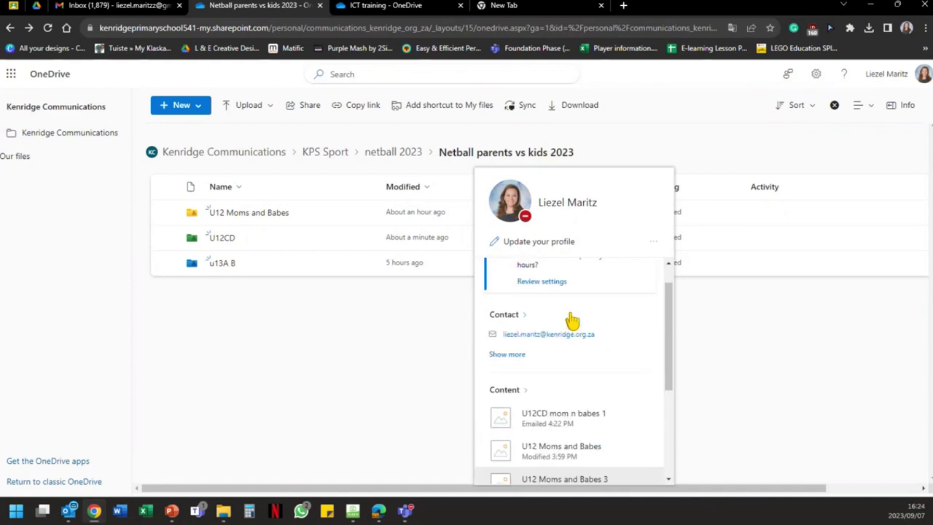
Close the profile card over the Netball parents vs kids 2023 folder and dismiss the Modified By column options.
scroll(572, 319, up, 1)
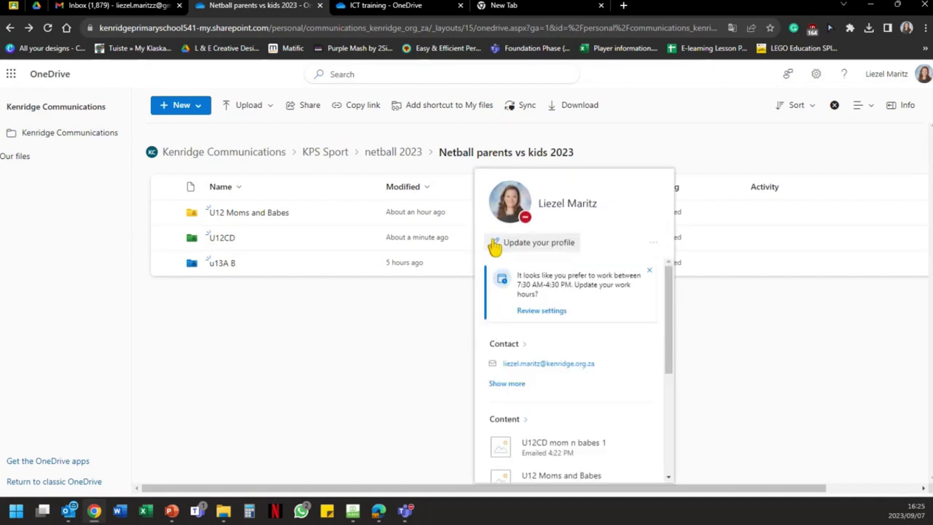
click(531, 188)
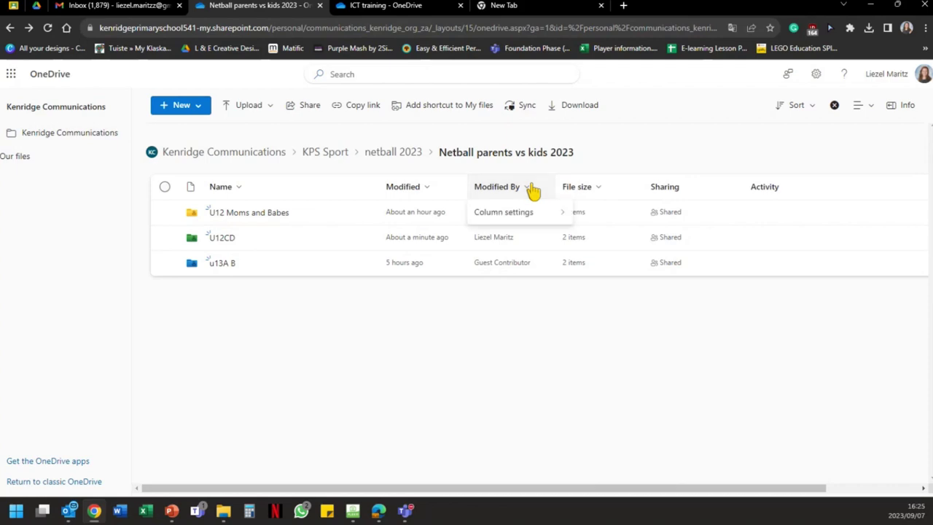
click(425, 413)
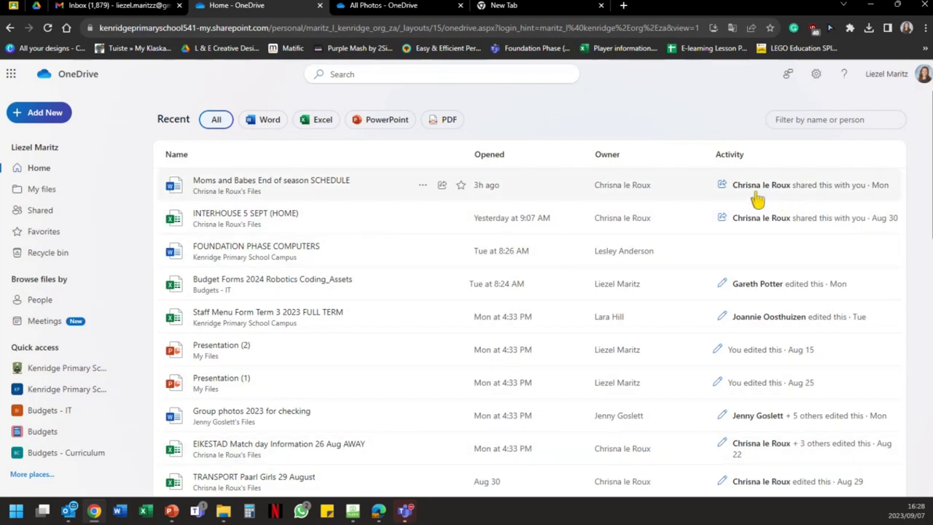
Examine the recent files on the OneDrive Home page, checking in the Activity column who shared or edited each one.
scroll(762, 302, down, 1)
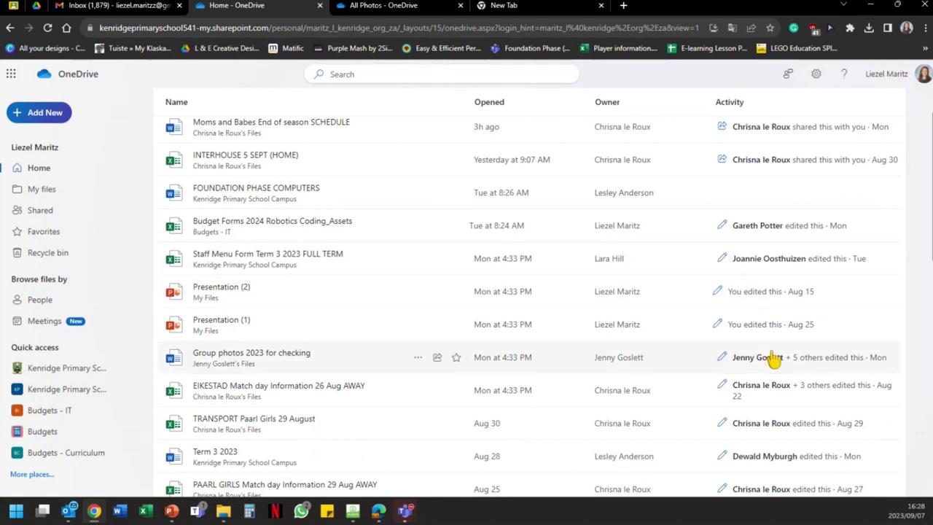
scroll(778, 380, down, 2)
scroll(780, 378, down, 1)
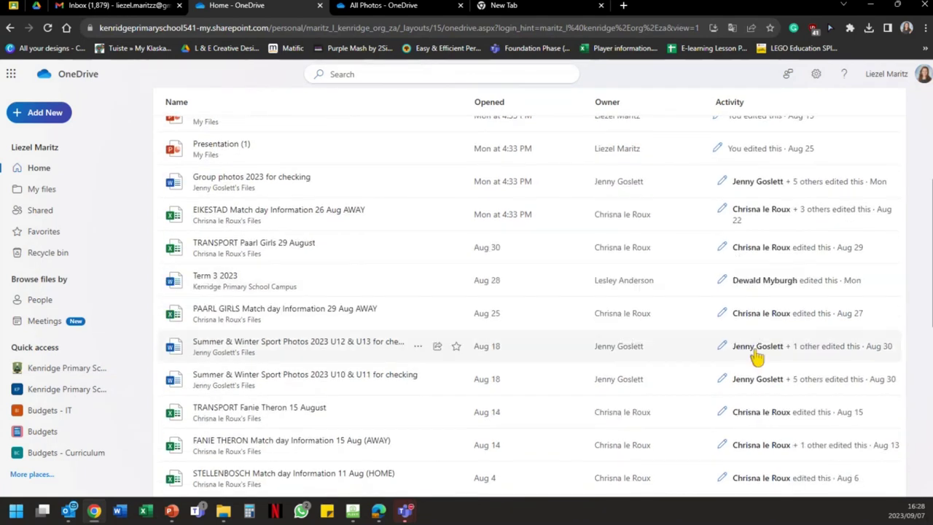
scroll(758, 321, up, 3)
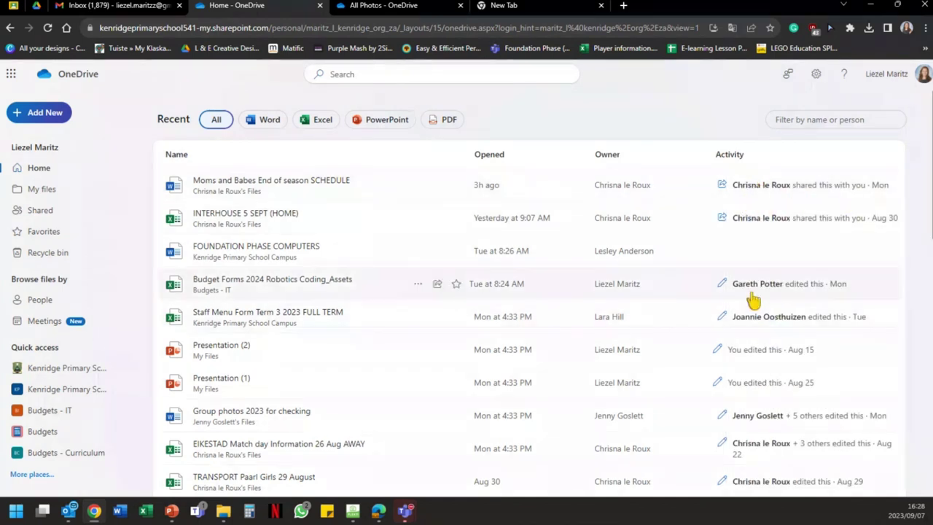
scroll(800, 297, down, 1)
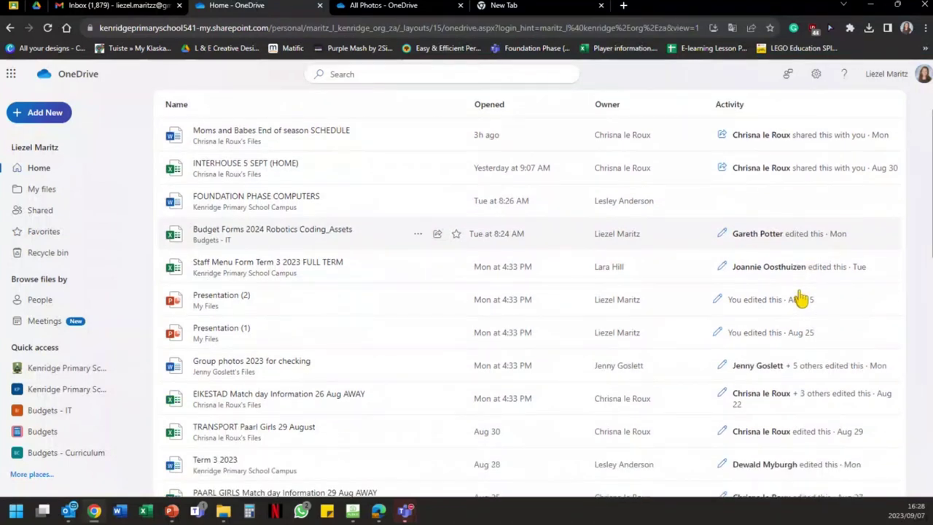
scroll(825, 290, up, 1)
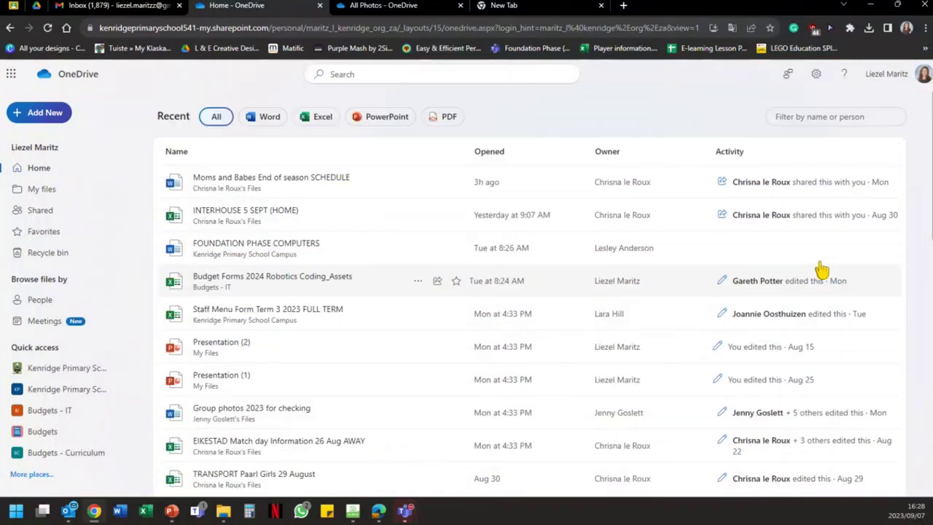
Filter the recent files by a colleague's first name, and briefly open and close Group photos 2023 for checking.
click(829, 123)
text(Jenny)
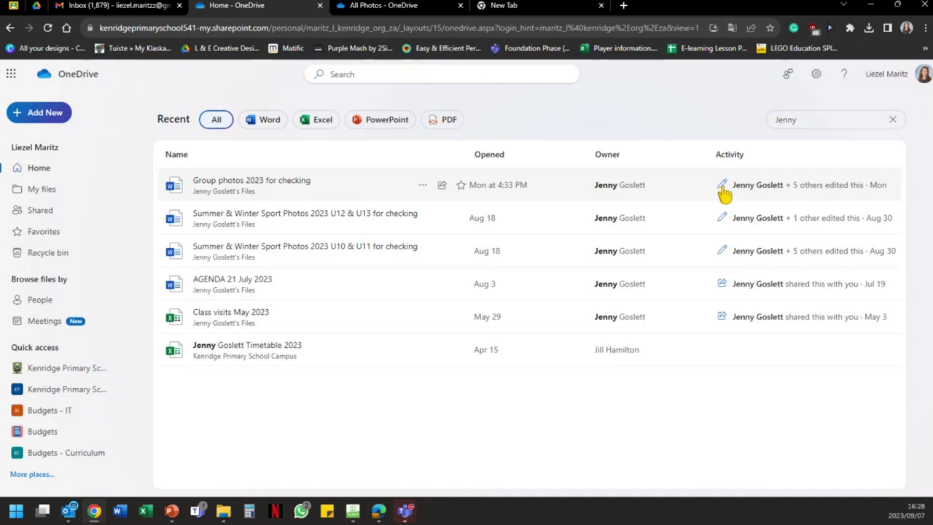
click(767, 196)
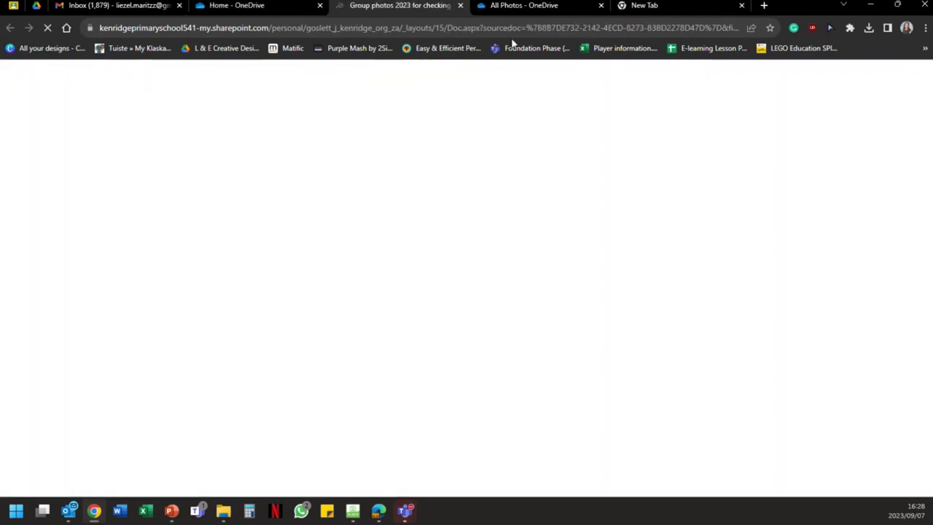
click(461, 6)
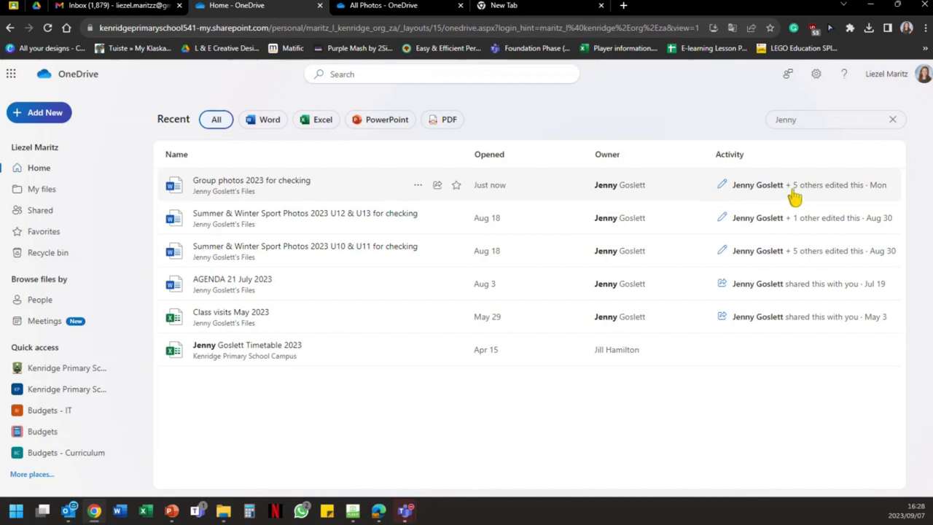
View the available file actions for Group photos 2023 for checking, and reload the OneDrive home page.
right_click(867, 196)
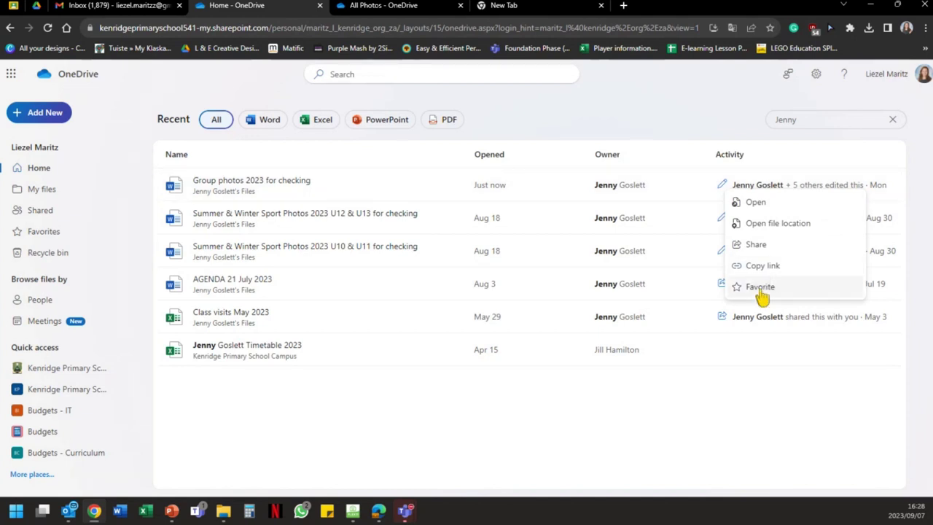
click(778, 388)
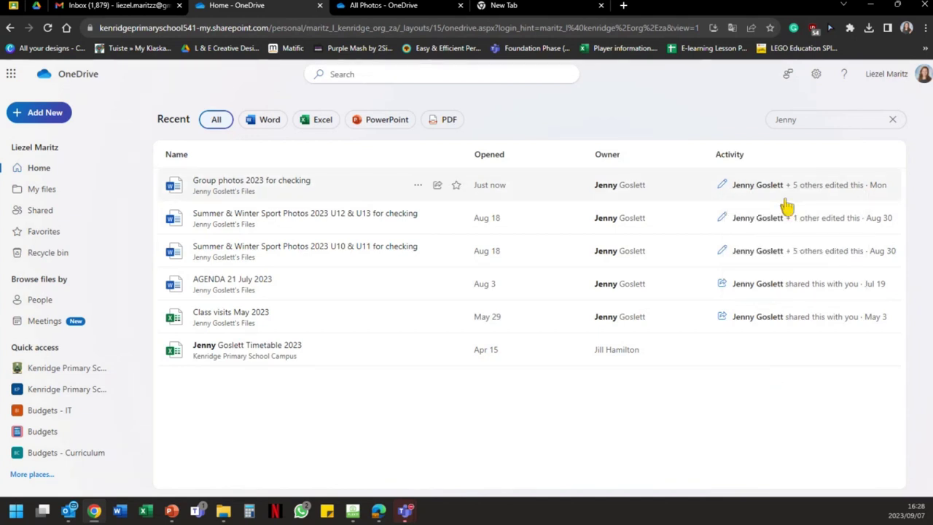
click(90, 74)
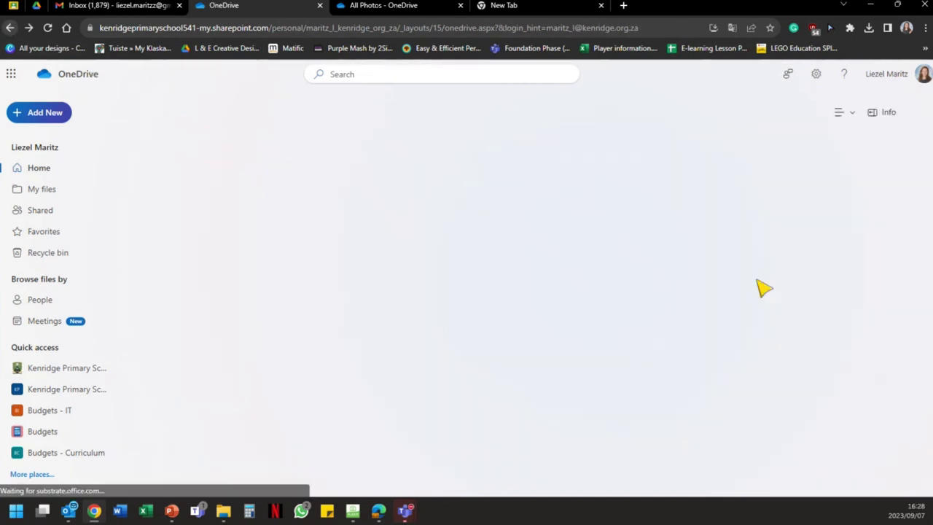
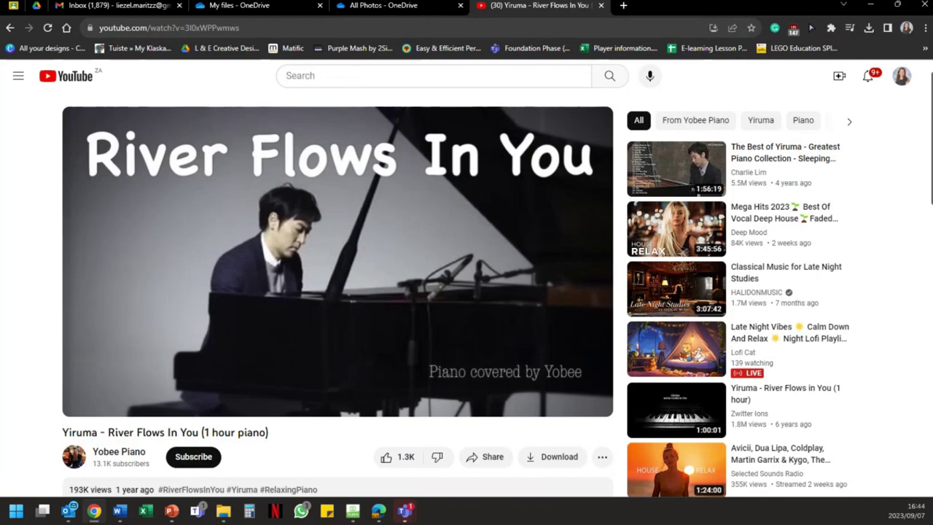
Switch to the OneDrive training presentation in PowerPoint and snap its window to the left half of the screen.
key(alt+Tab)
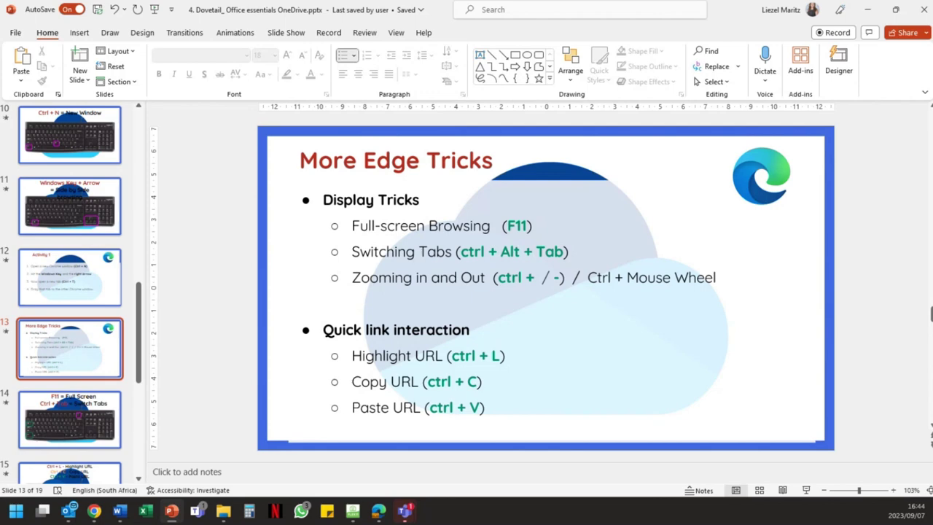
key(alt+Tab)
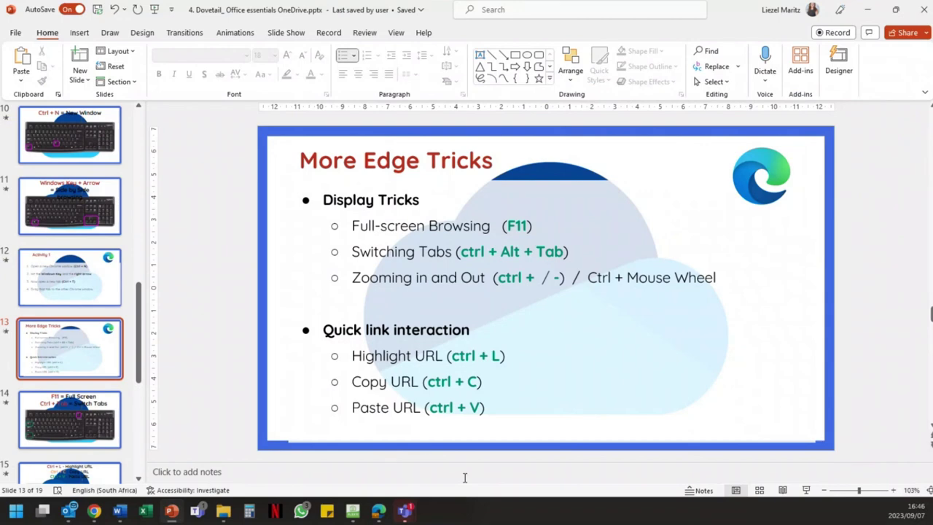
key(super+Left)
key(alt+Tab)
key(super+Left)
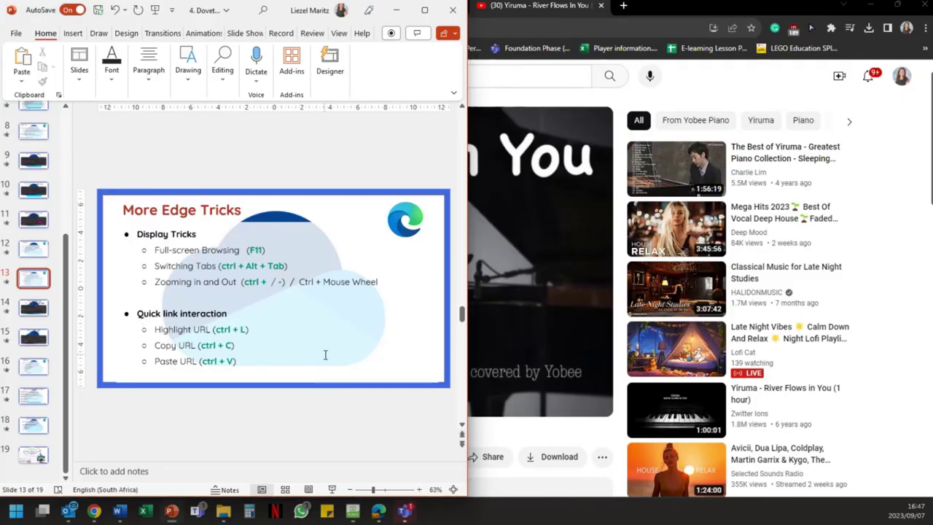
Maximize the presentation window and advance to slide 15, about highlighting, copying and pasting a URL.
scroll(325, 355, down, 2)
scroll(325, 357, up, 1)
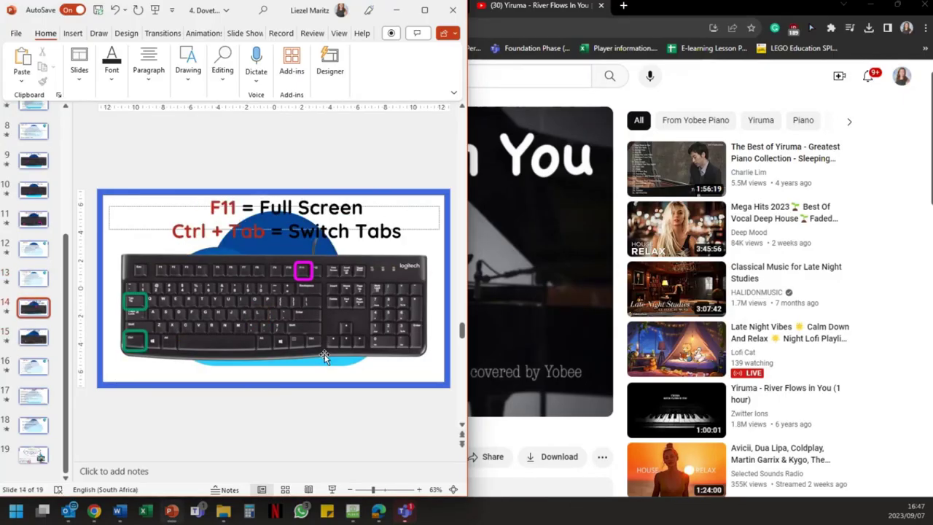
click(424, 9)
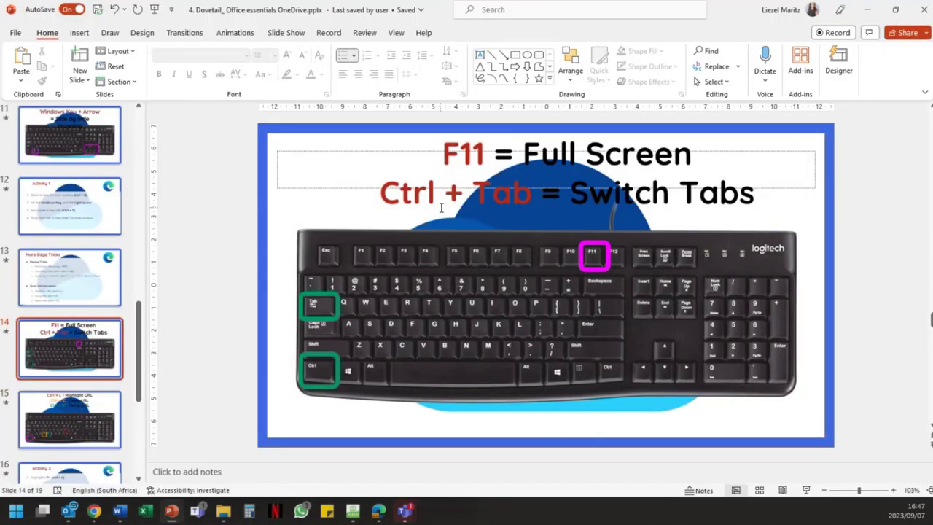
scroll(441, 208, down, 1)
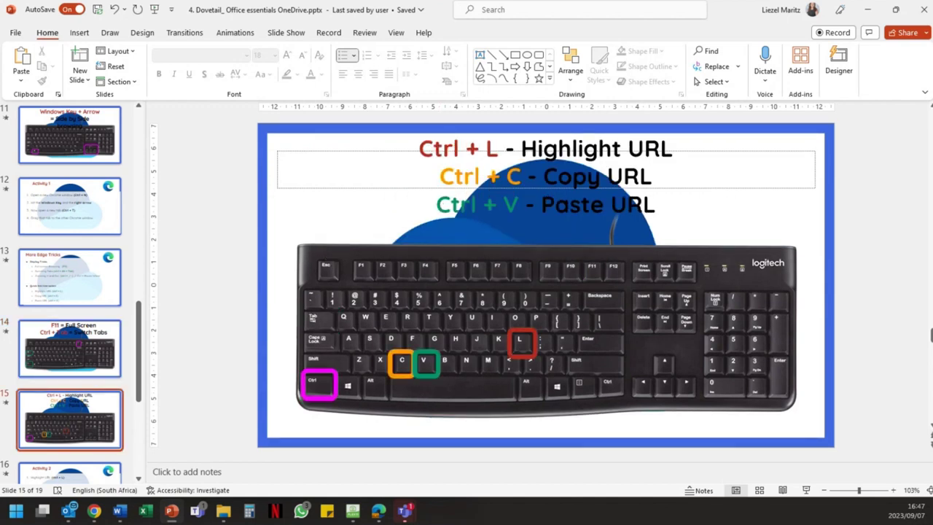
Switch to the River Flows In You video page in Chrome and highlight its complete web address.
key(alt+Tab)
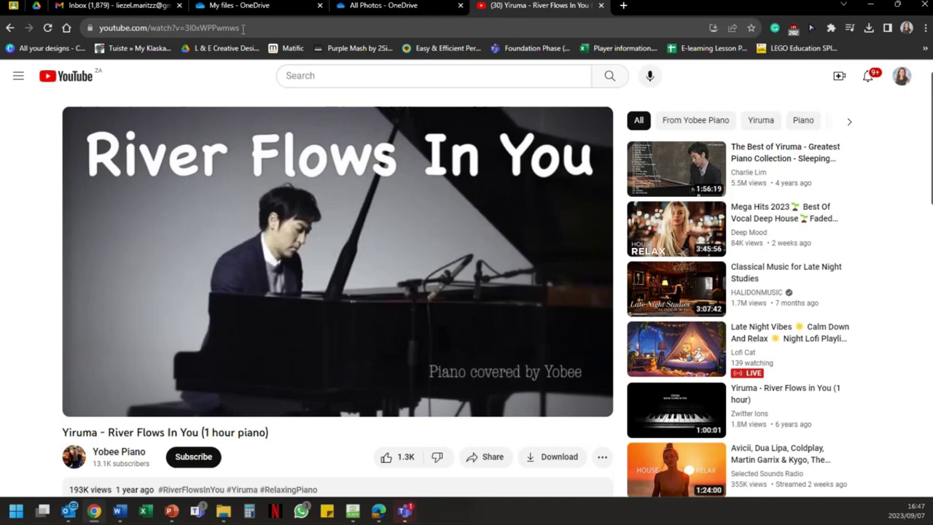
click(810, 28)
click(401, 104)
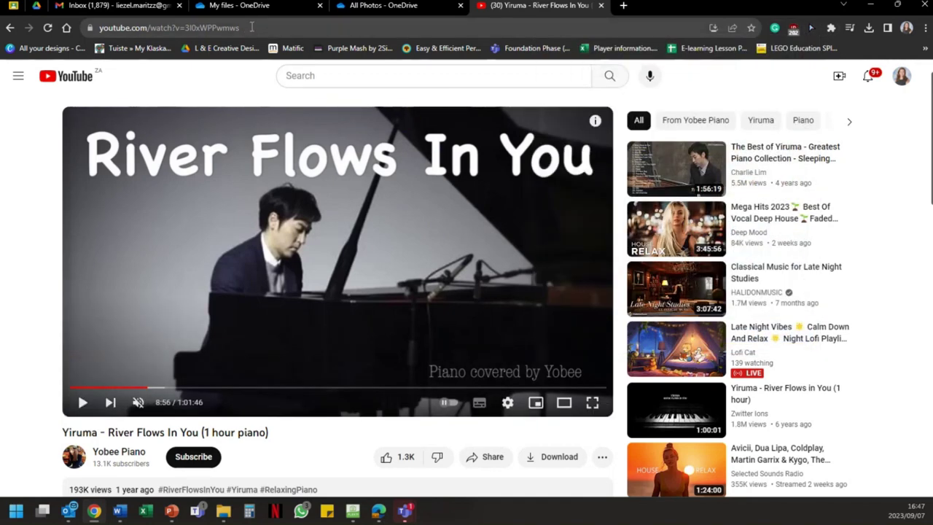
click(245, 28)
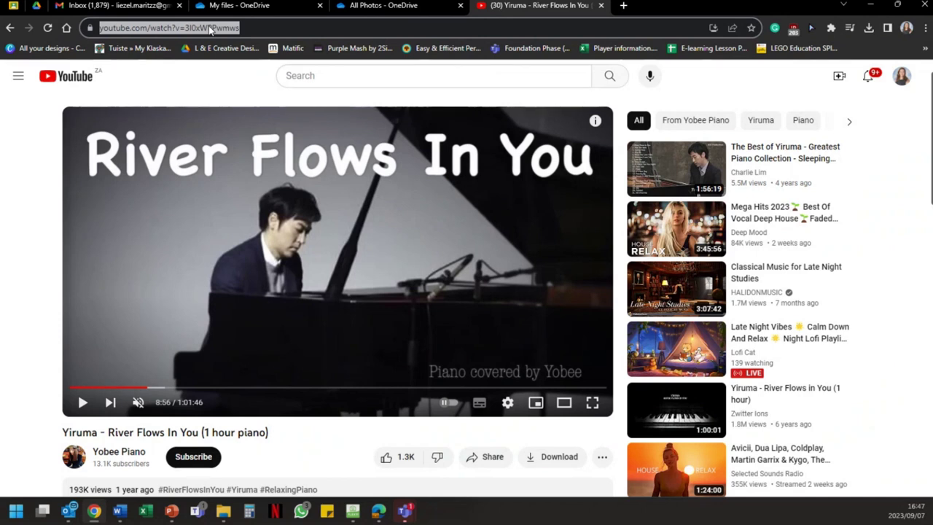
click(231, 86)
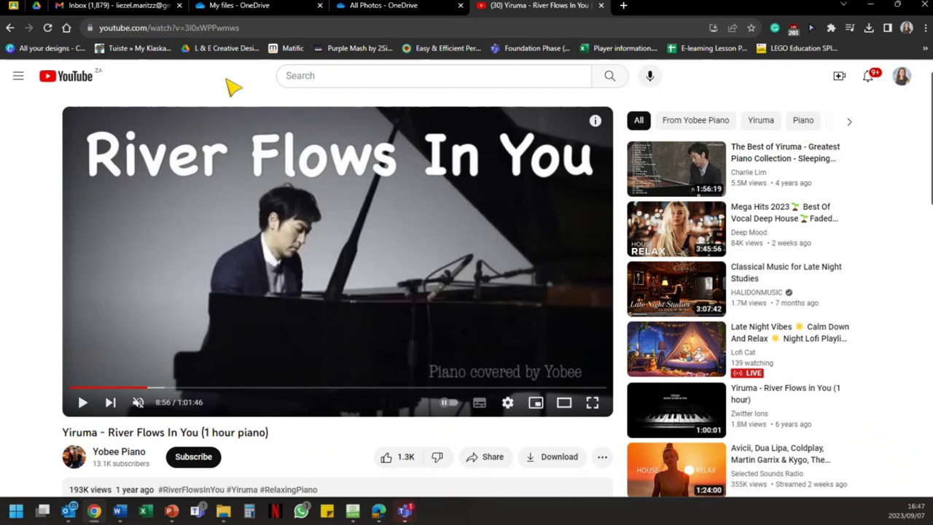
key(ctrl+l)
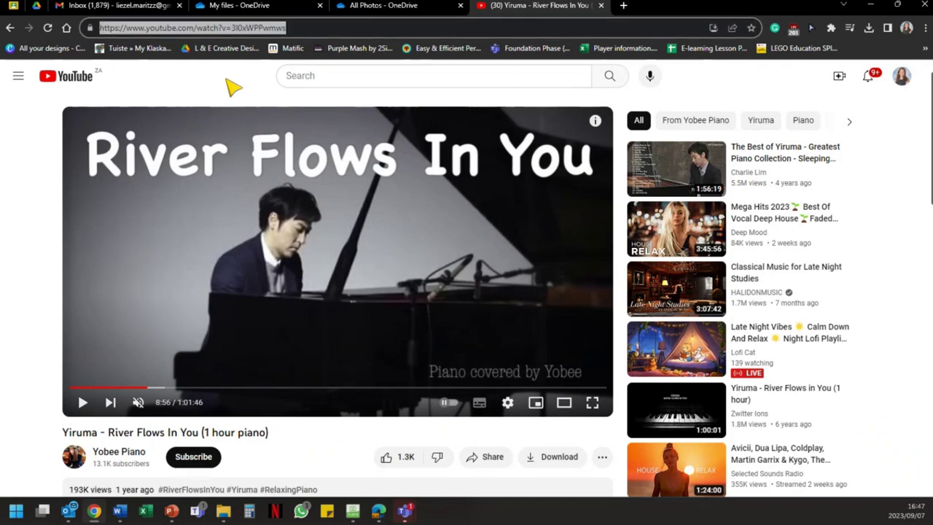
Replace the highlighted address with a web search for youtube, and copy the results page's URL.
text(youtube)
key(Return)
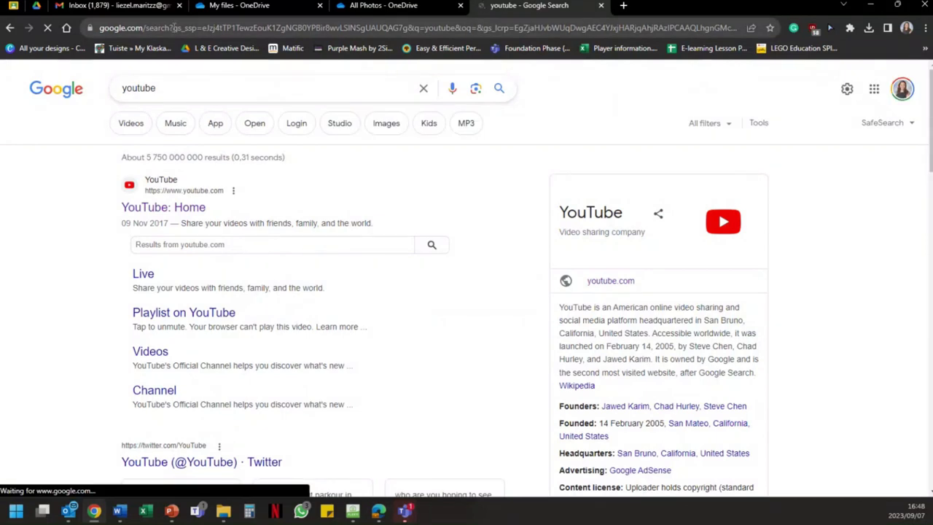
click(173, 27)
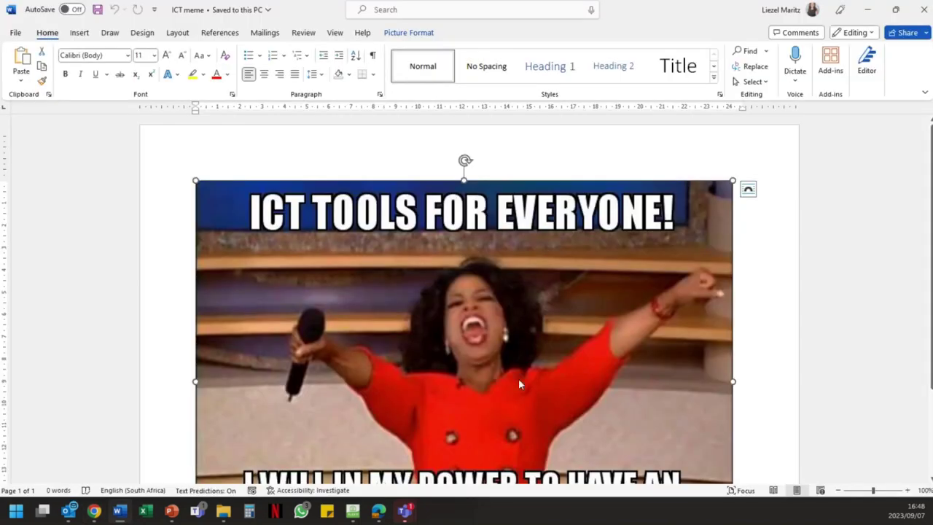
In the ICT meme document in Word, compare the 100% view with the one-page view, and keep the whole page displayed.
scroll(518, 378, down, 3)
click(335, 32)
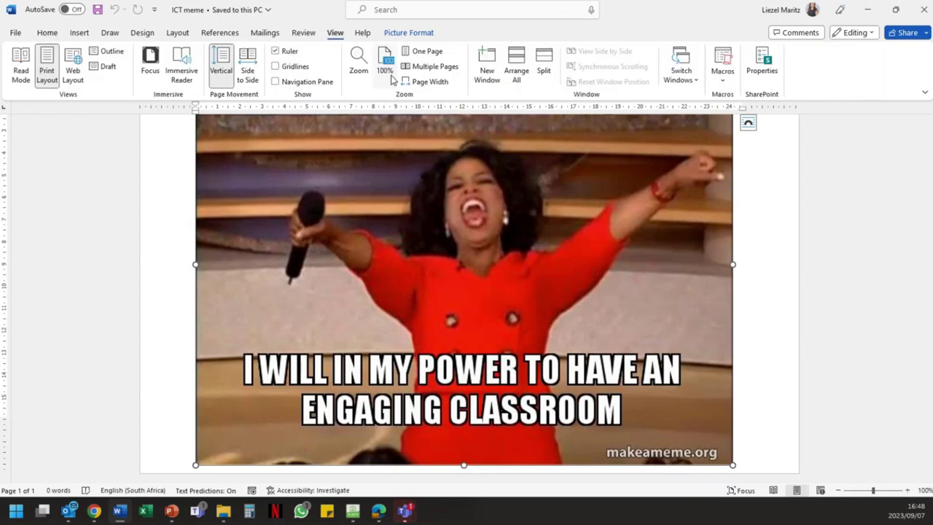
scroll(413, 107, down, 2)
scroll(413, 106, down, 1)
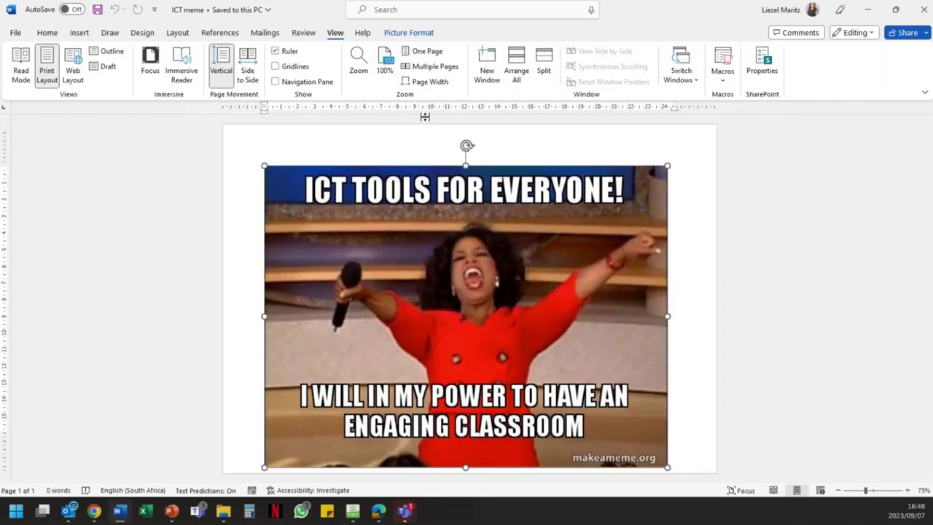
click(384, 68)
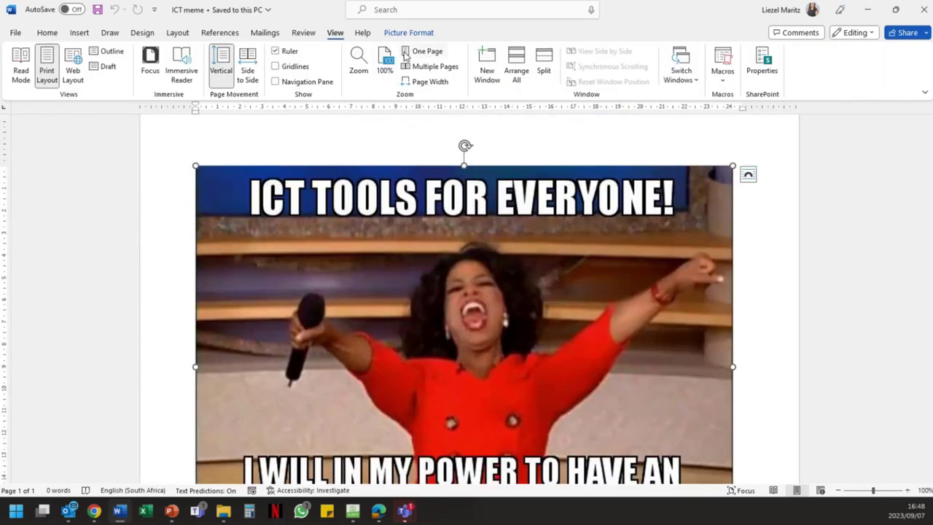
scroll(556, 206, down, 3)
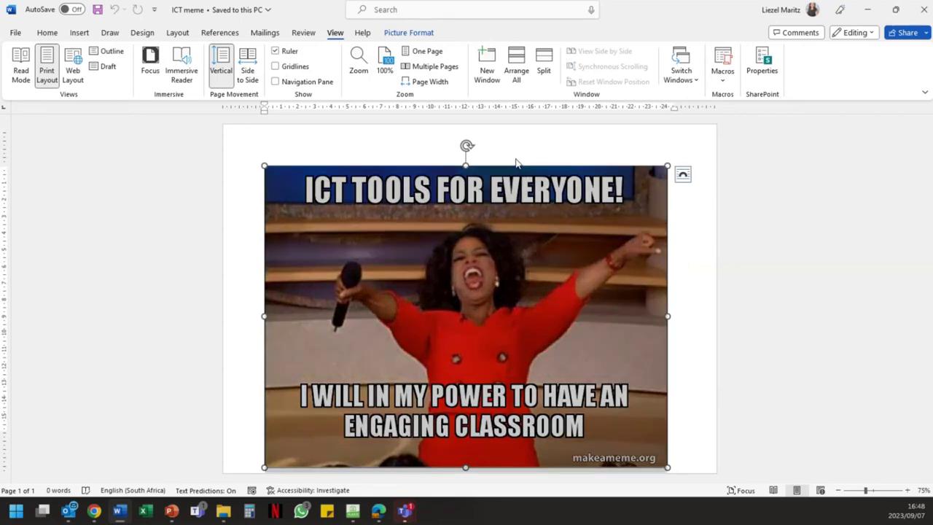
Paste the copied search results URL ahead of the meme picture in the ICT meme document.
click(515, 162)
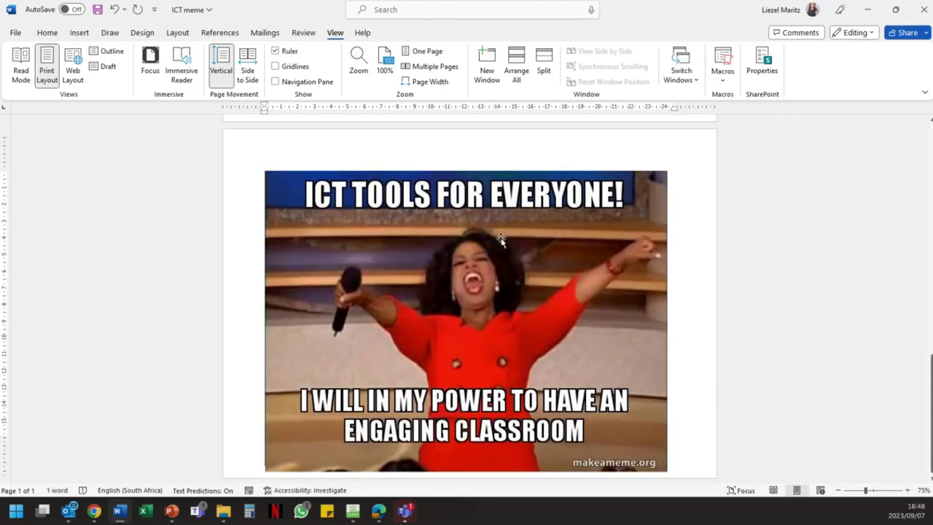
key(ctrl+v)
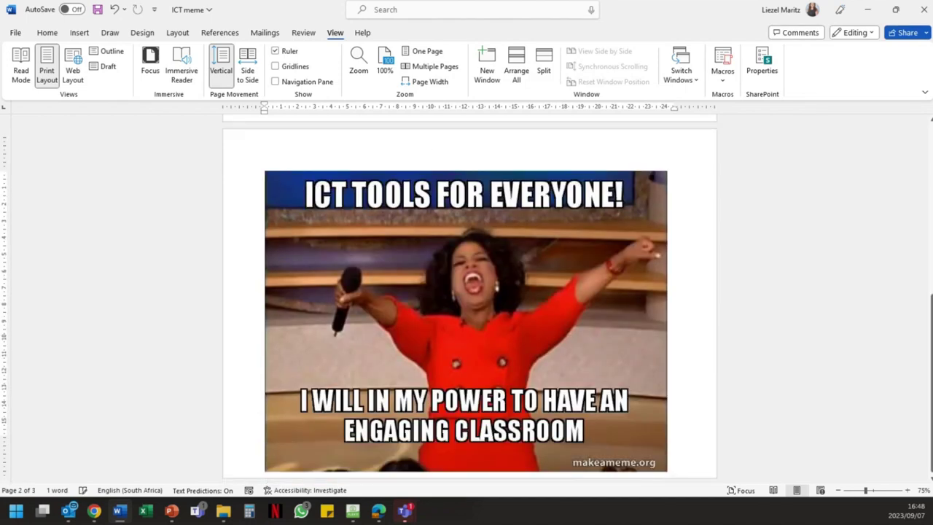
scroll(529, 205, up, 5)
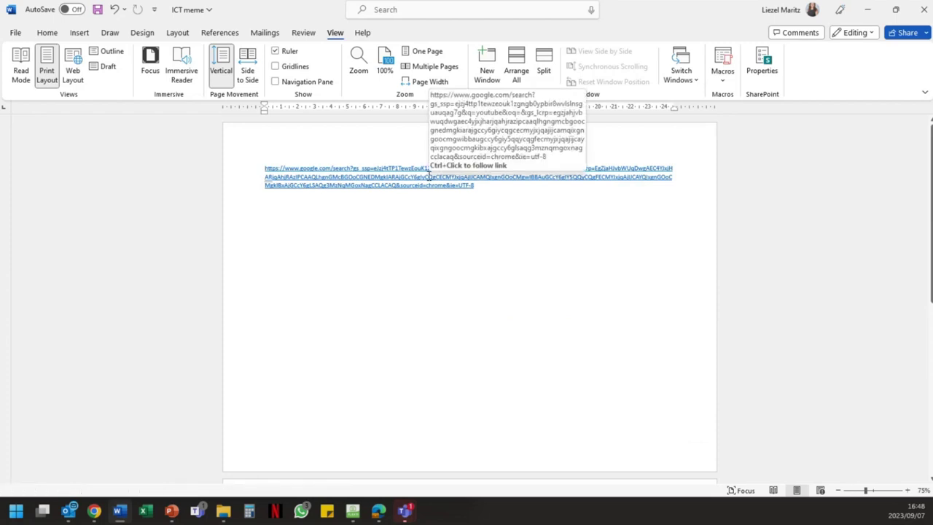
Follow the pasted Google search link in the ICT meme document, and close the browser tab it opens.
double_click(429, 177)
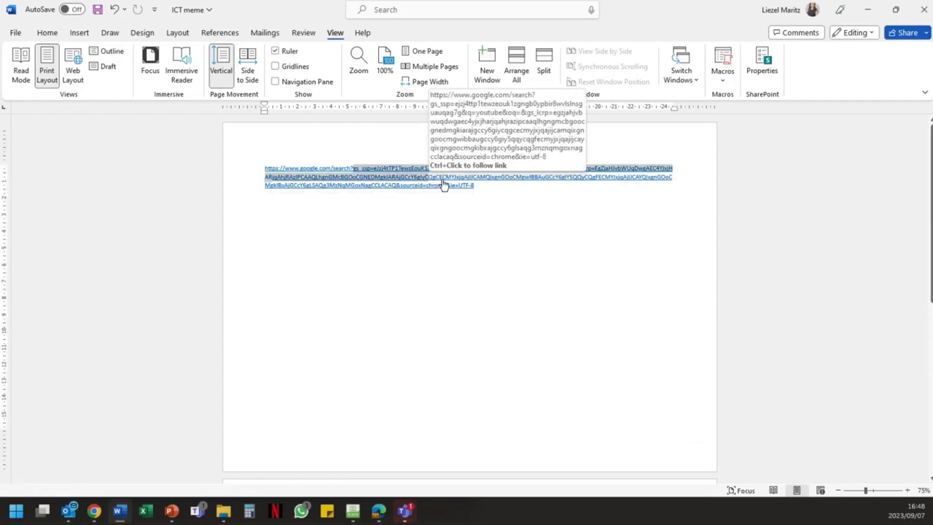
ctrl+click(442, 184)
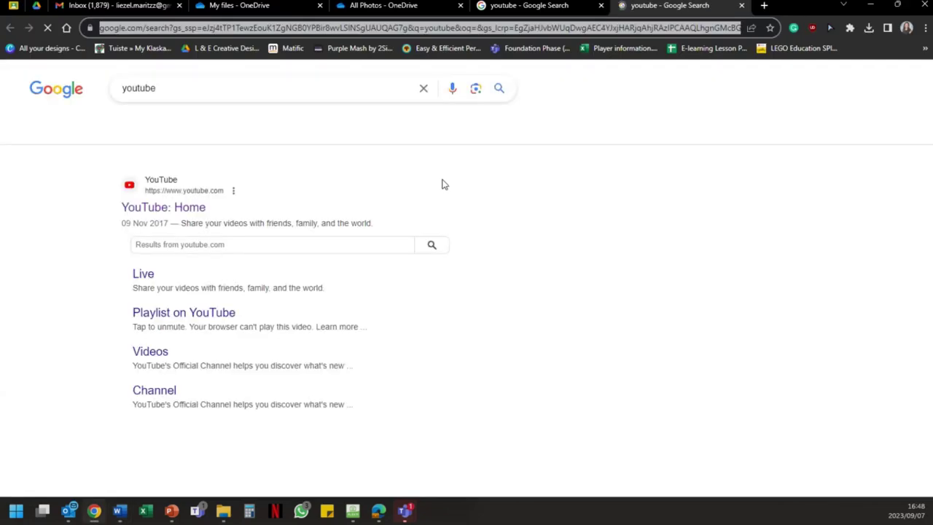
click(741, 5)
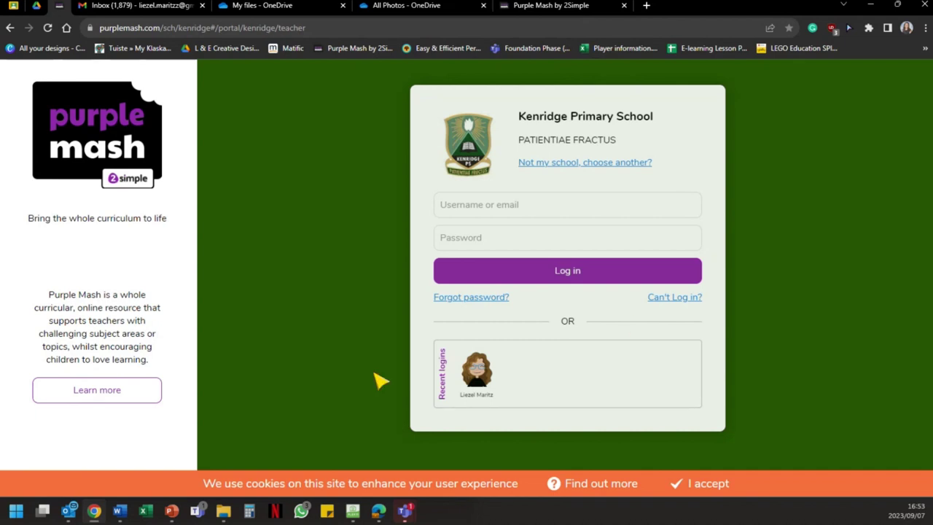
Open the OneDrive home page from the My files tab and pin that tab in Chrome.
click(287, 7)
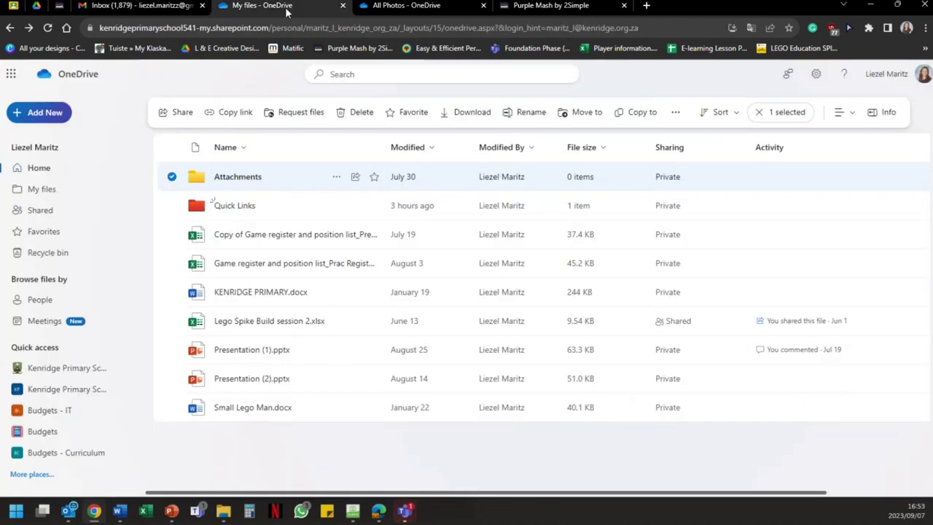
click(73, 82)
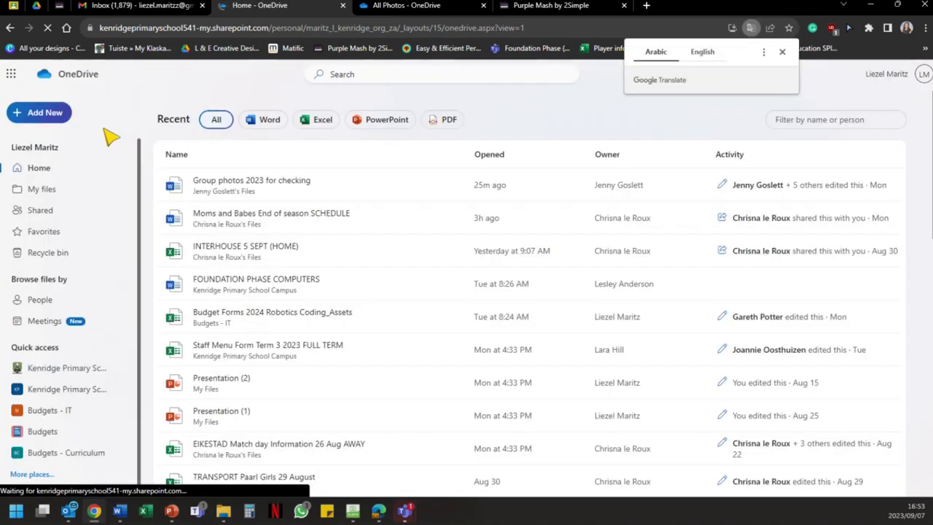
right_click(258, 11)
key(Escape)
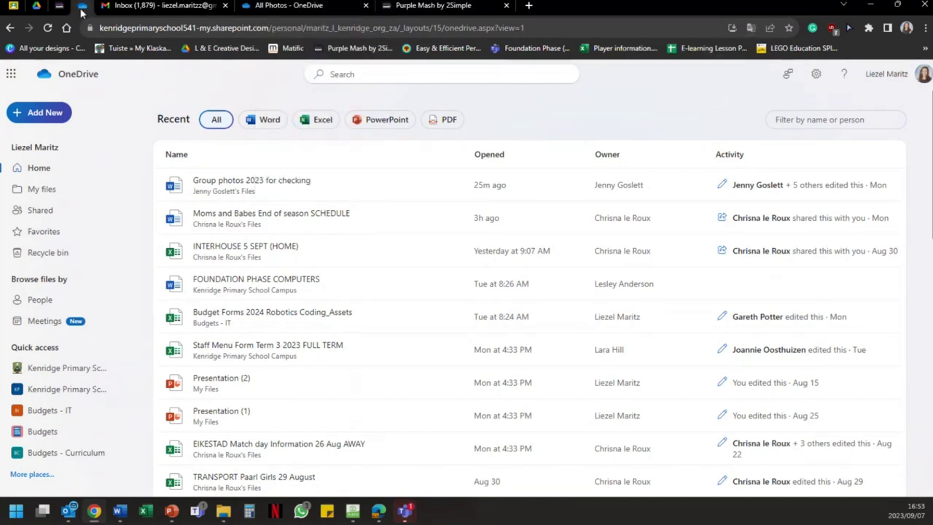
View the pinned Google Drive and Google Classroom tabs, and return to the pinned OneDrive tab.
click(35, 9)
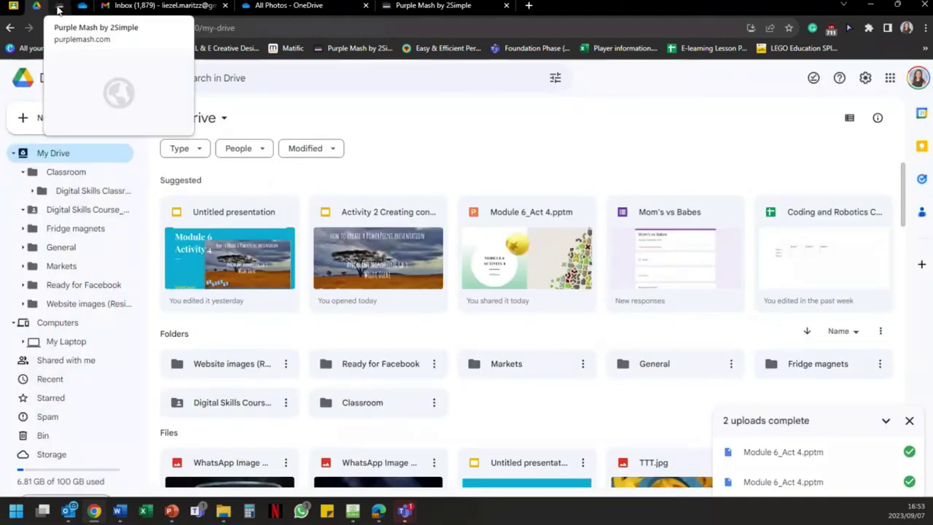
click(13, 7)
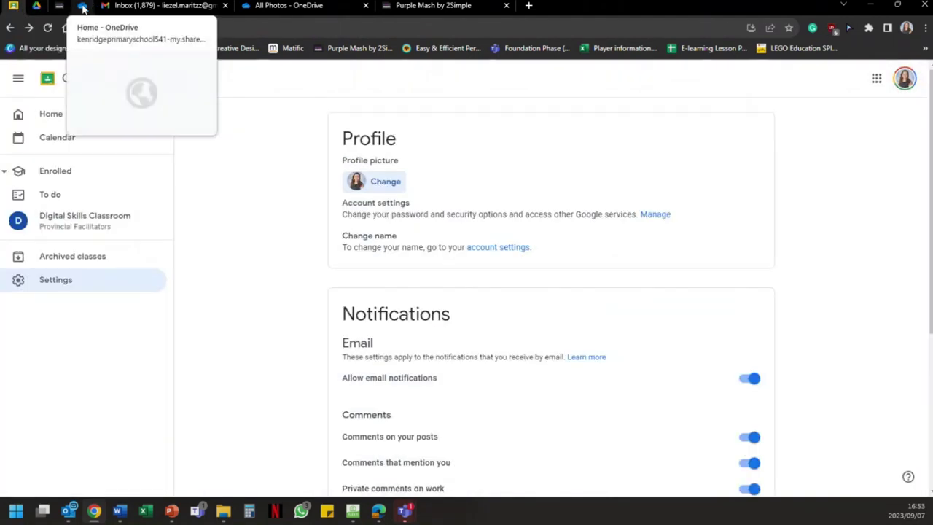
click(82, 8)
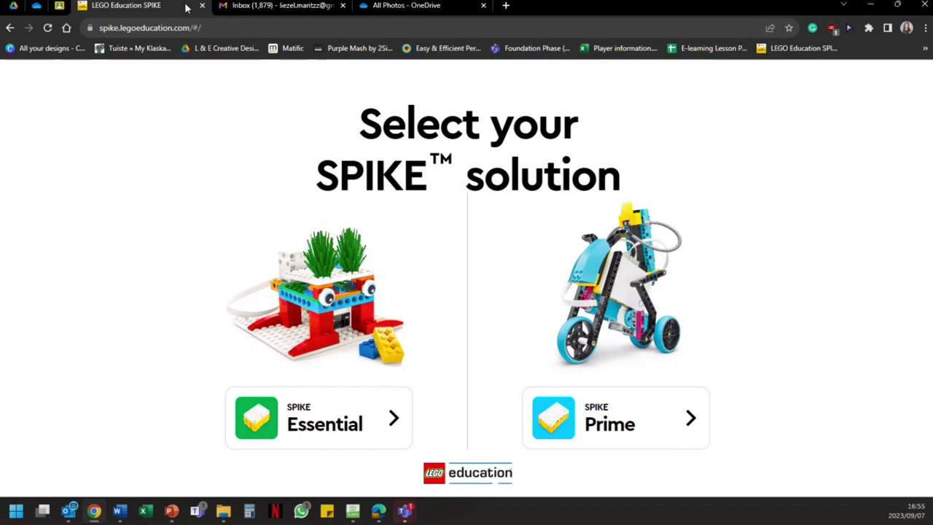
Bookmark the LEGO Education SPIKE page in the Bookmarks bar folder, and go back to the Purple Mash page.
click(926, 29)
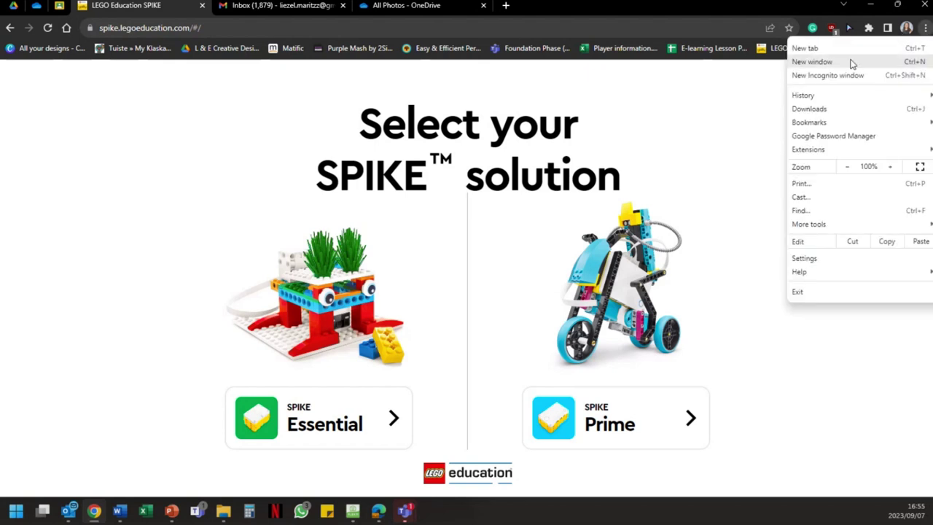
mouse_move(849, 123)
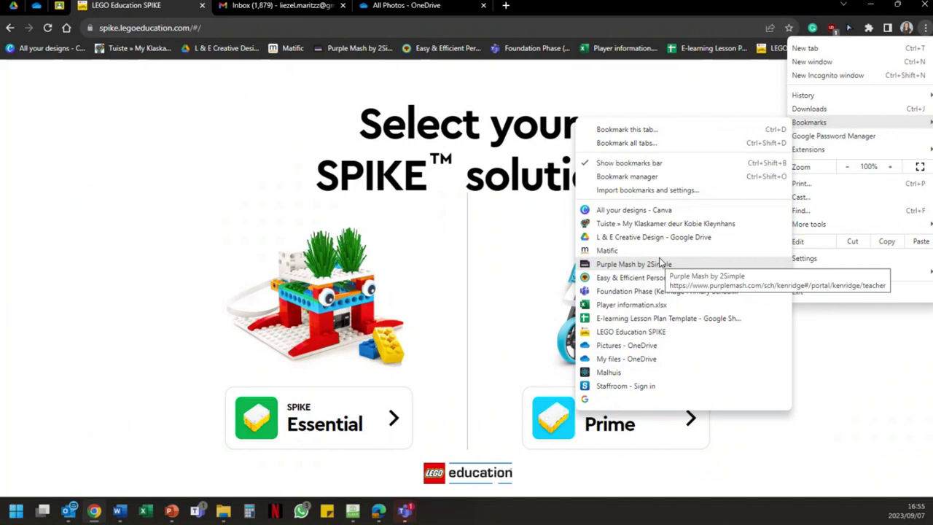
click(666, 129)
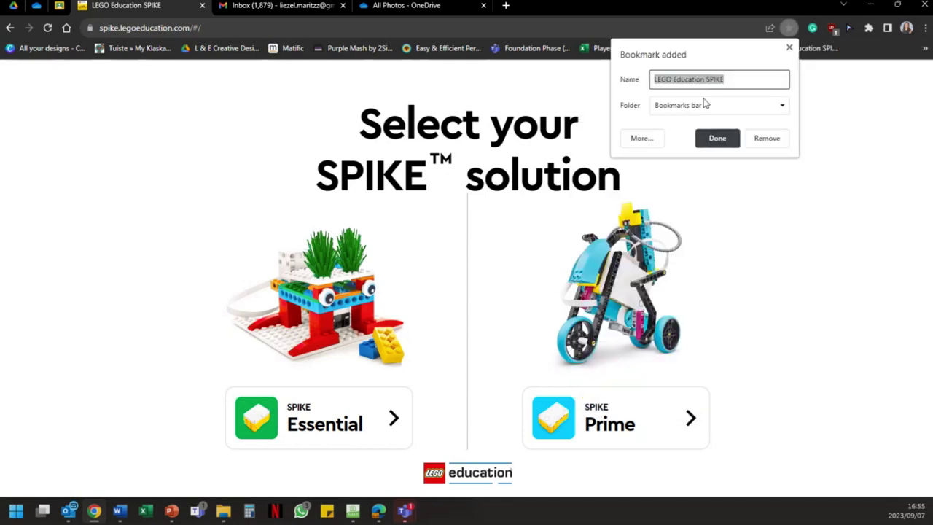
click(719, 140)
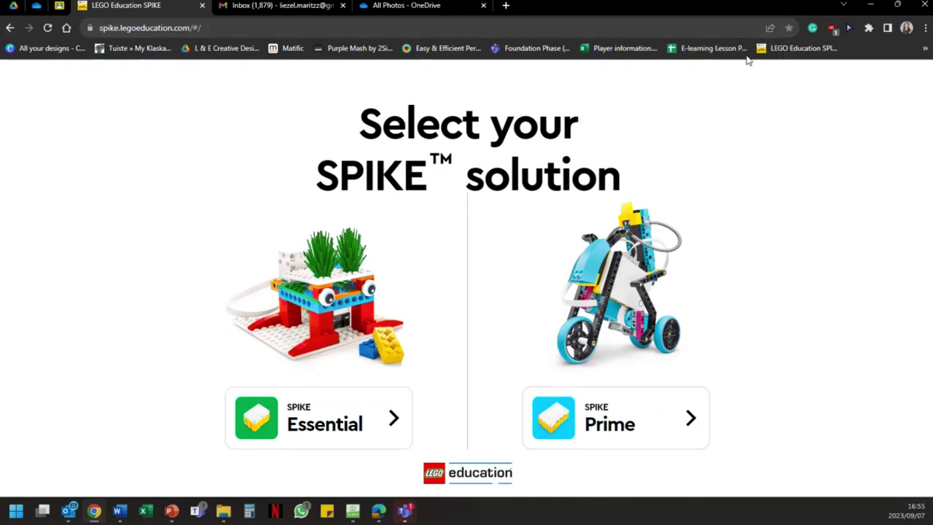
click(10, 29)
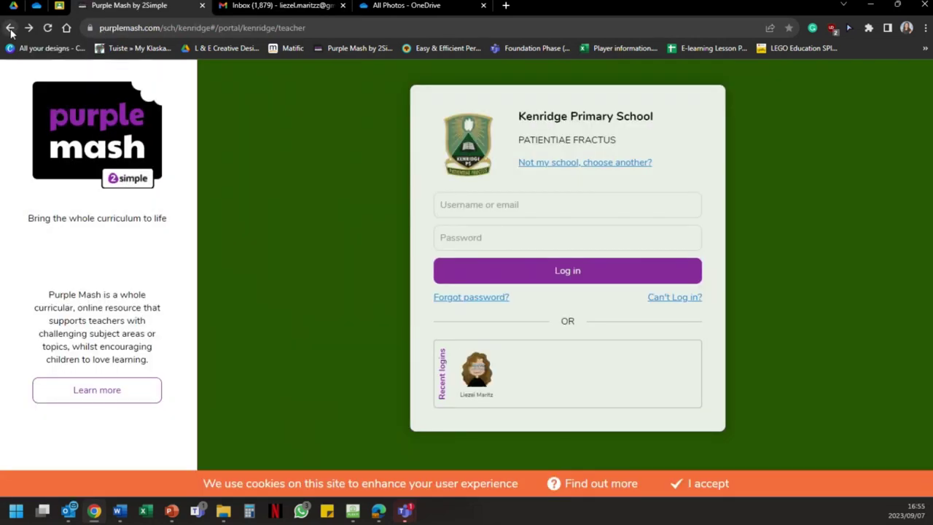
click(10, 29)
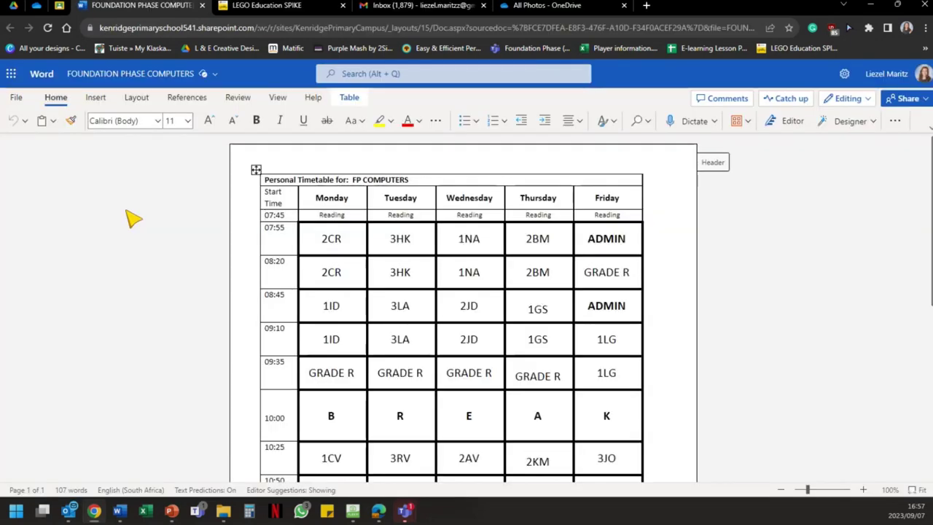
Open the version history of the FOUNDATION PHASE COMPUTERS document in Word online.
click(16, 96)
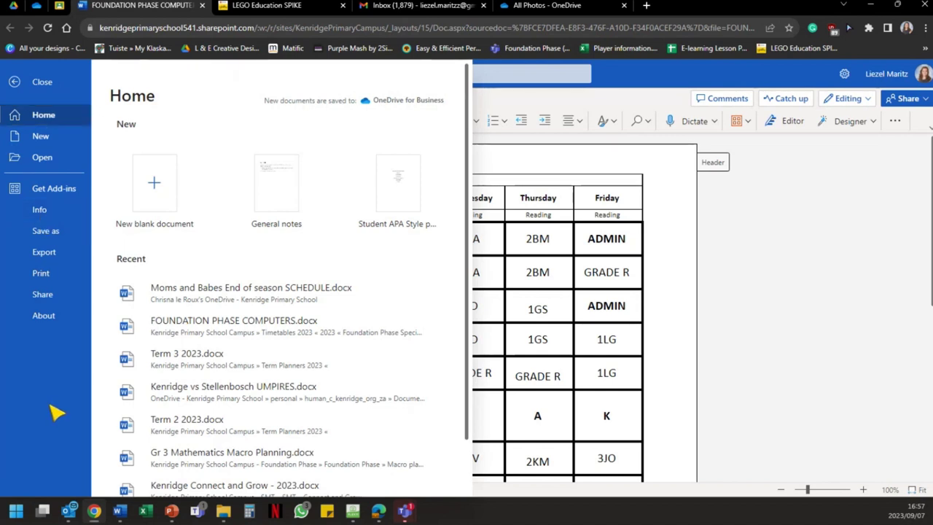
click(40, 212)
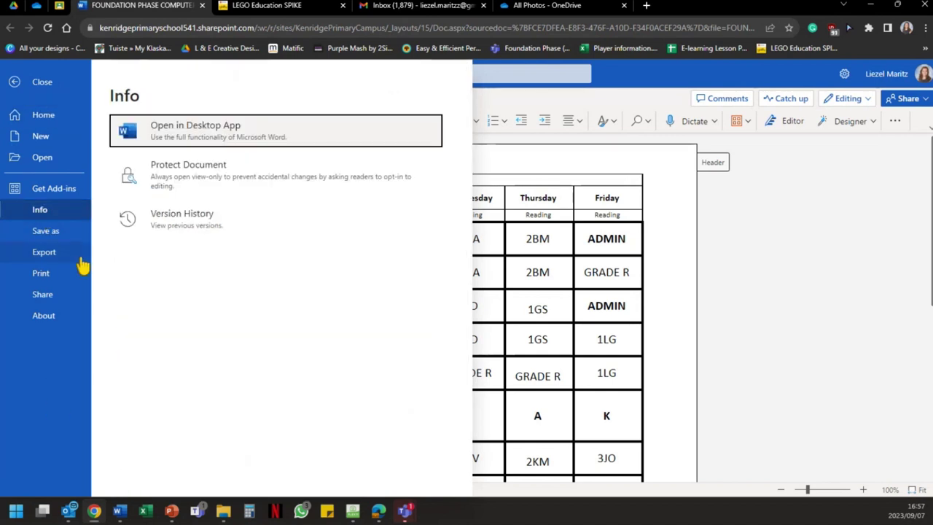
click(208, 221)
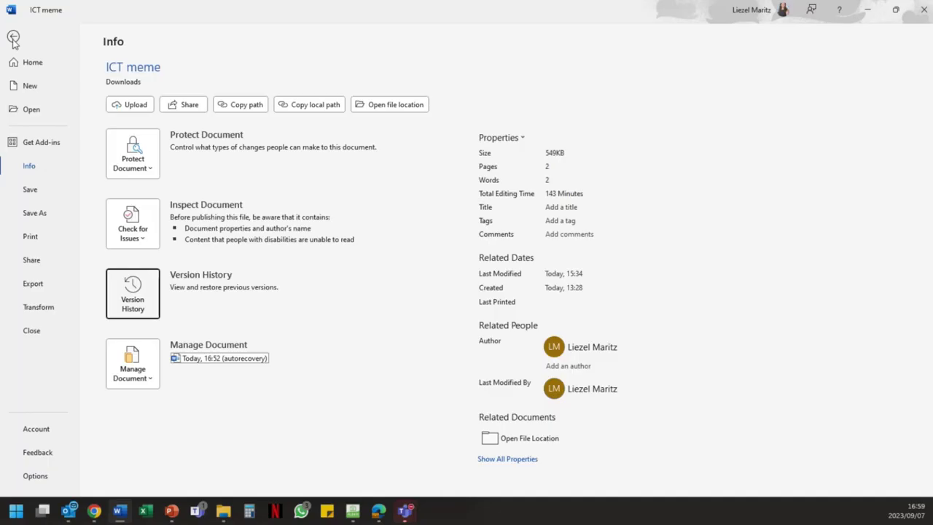
Examine the ICT meme document's file information in desktop Word, including the options for managing, inspecting and protecting the document.
click(13, 40)
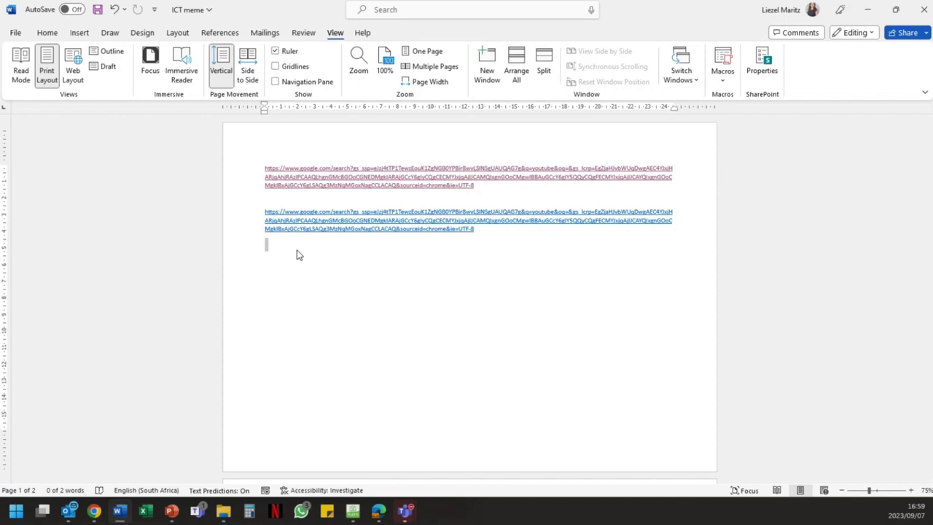
click(14, 33)
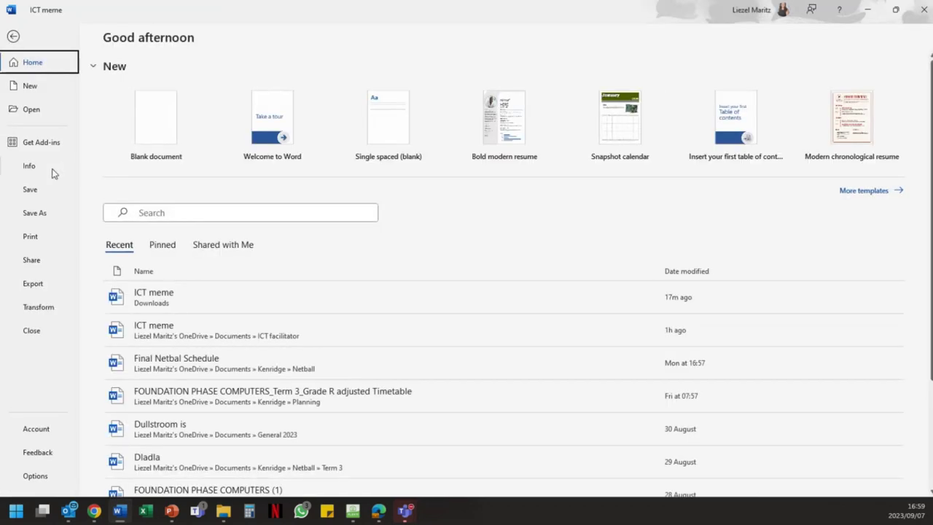
click(52, 172)
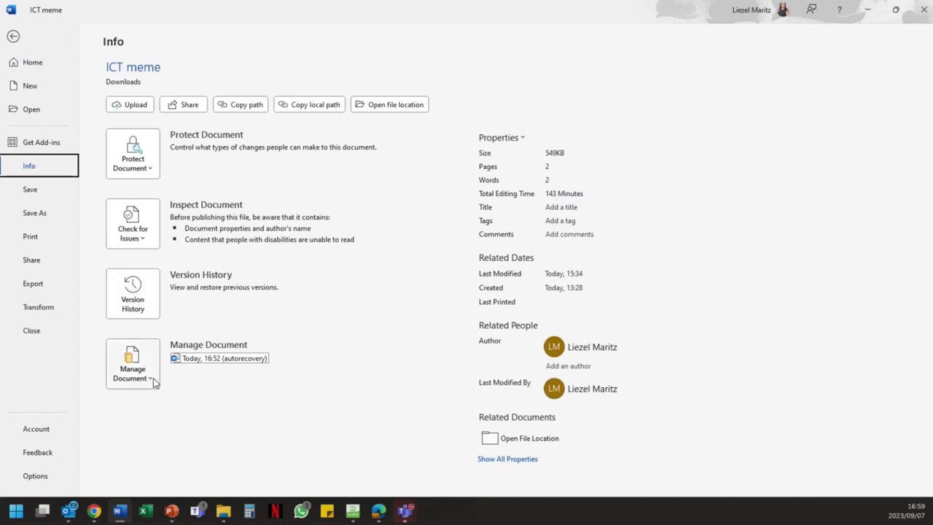
click(152, 379)
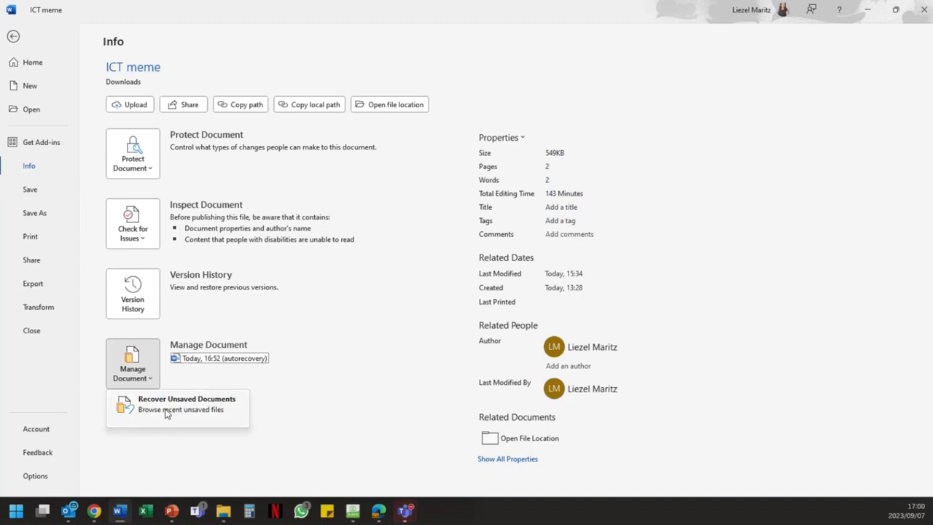
click(148, 244)
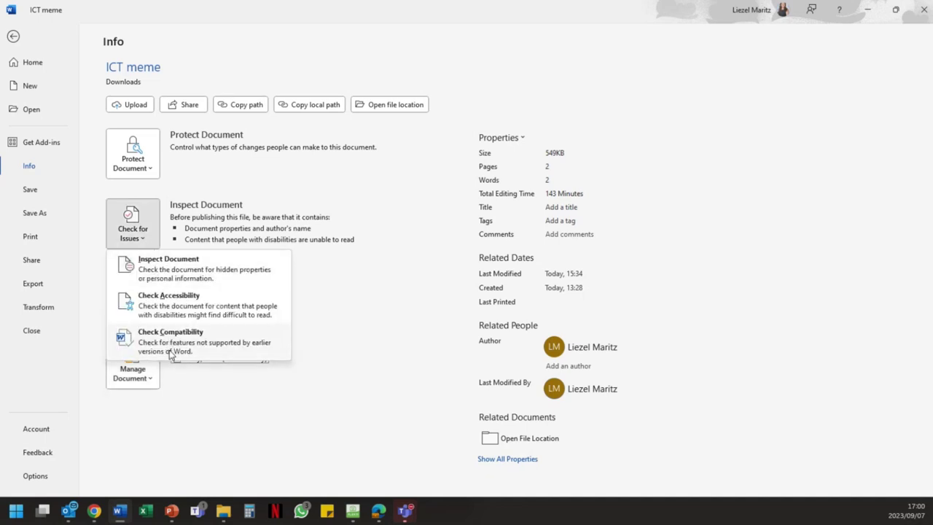
click(149, 169)
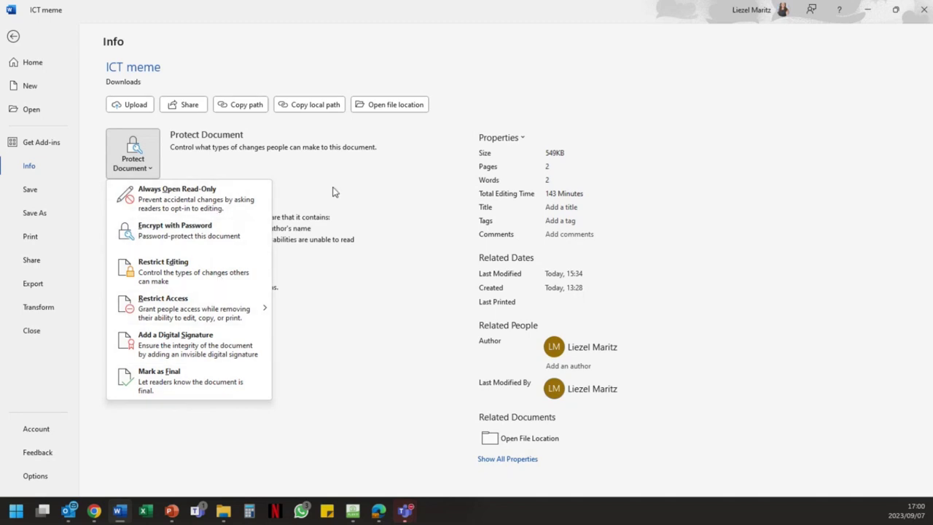
key(Escape)
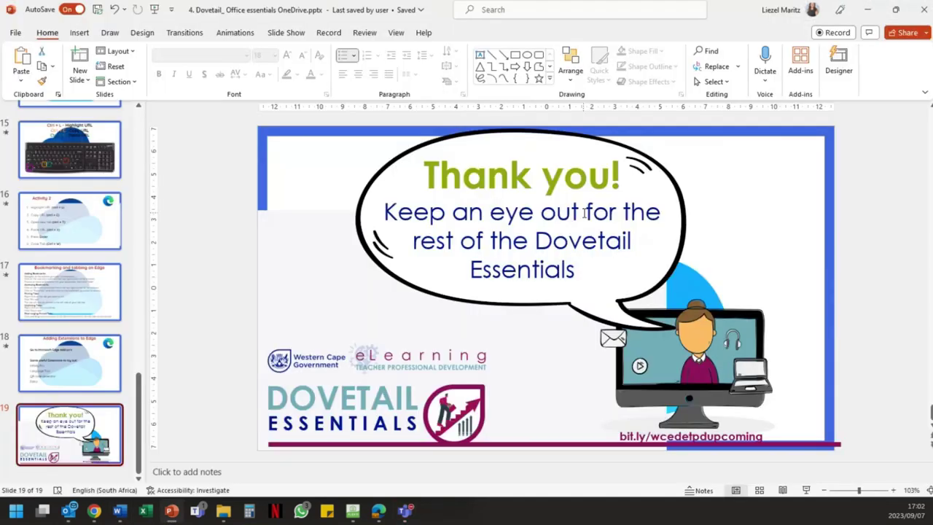
Switch to the Dovetail OneDrive presentation in PowerPoint and start the slide show from the closing Thank you slide.
key(Up)
key(Down)
click(807, 493)
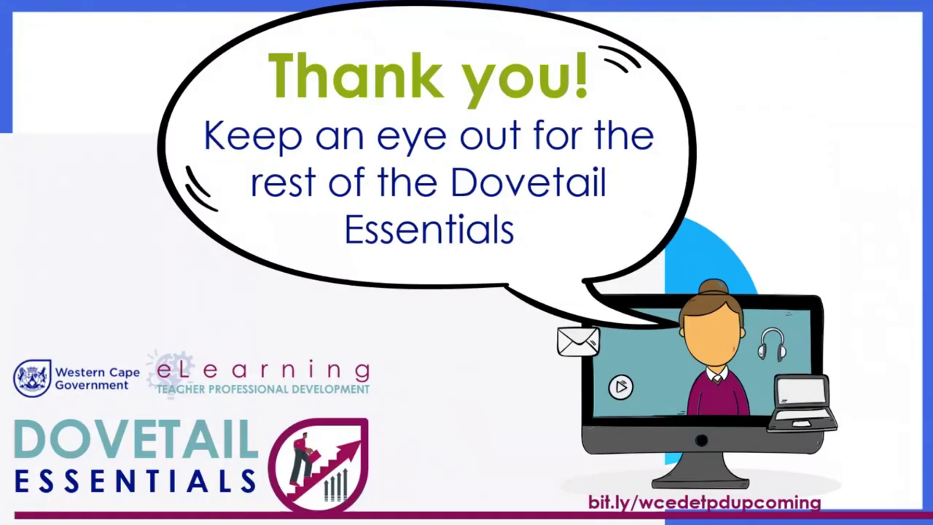